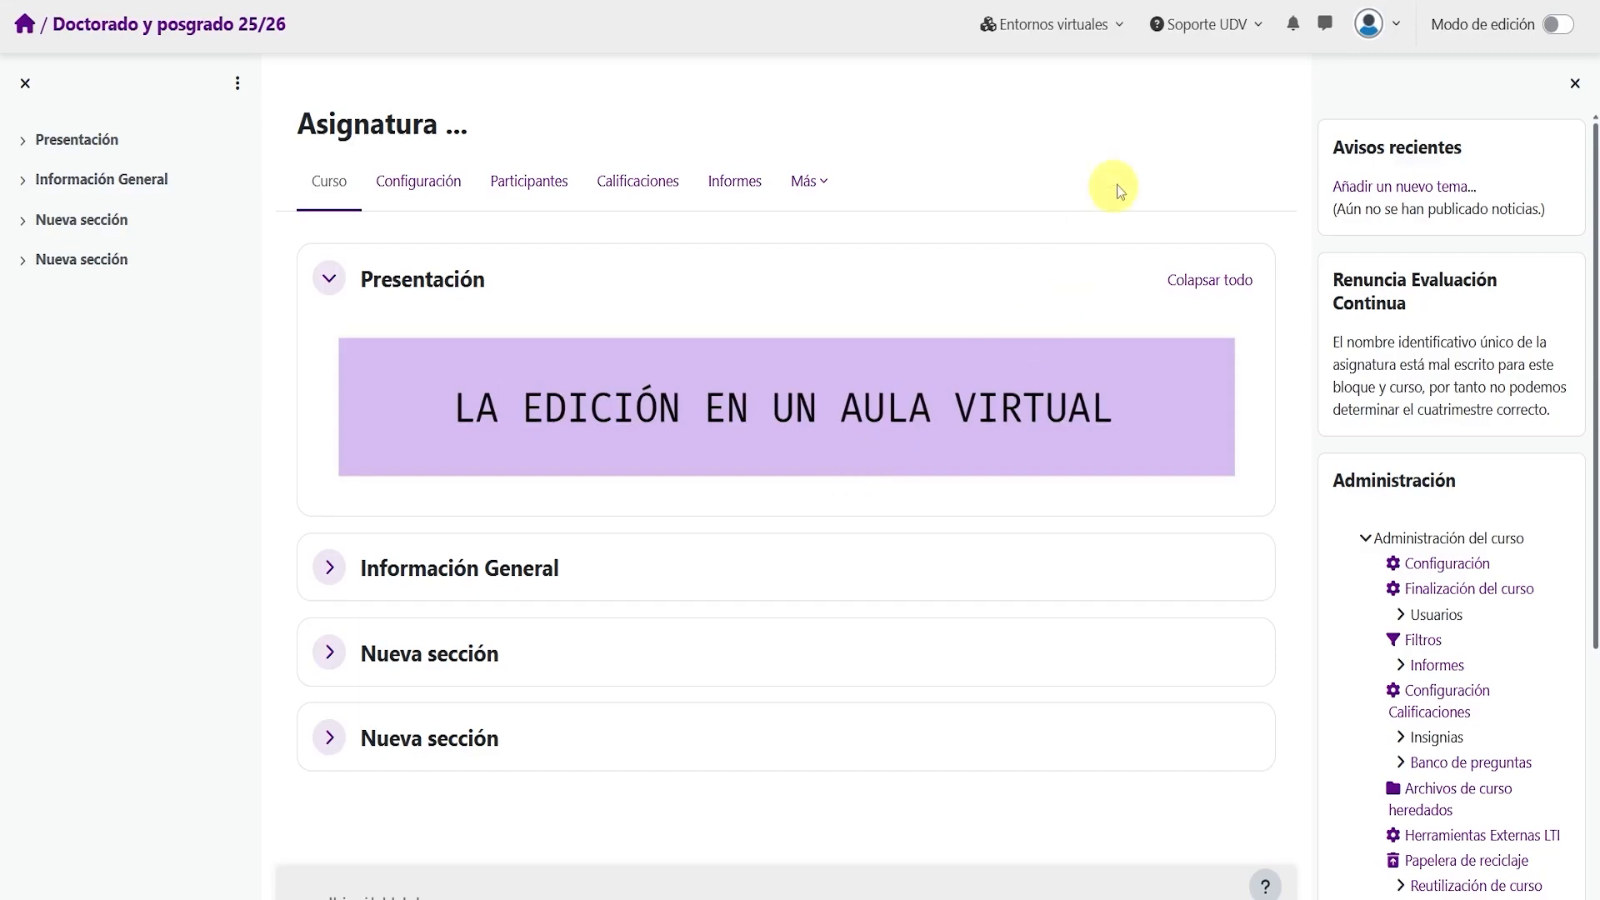
# - Turn on edit mode for the course and look over its sections
pyautogui.click(1562, 27)
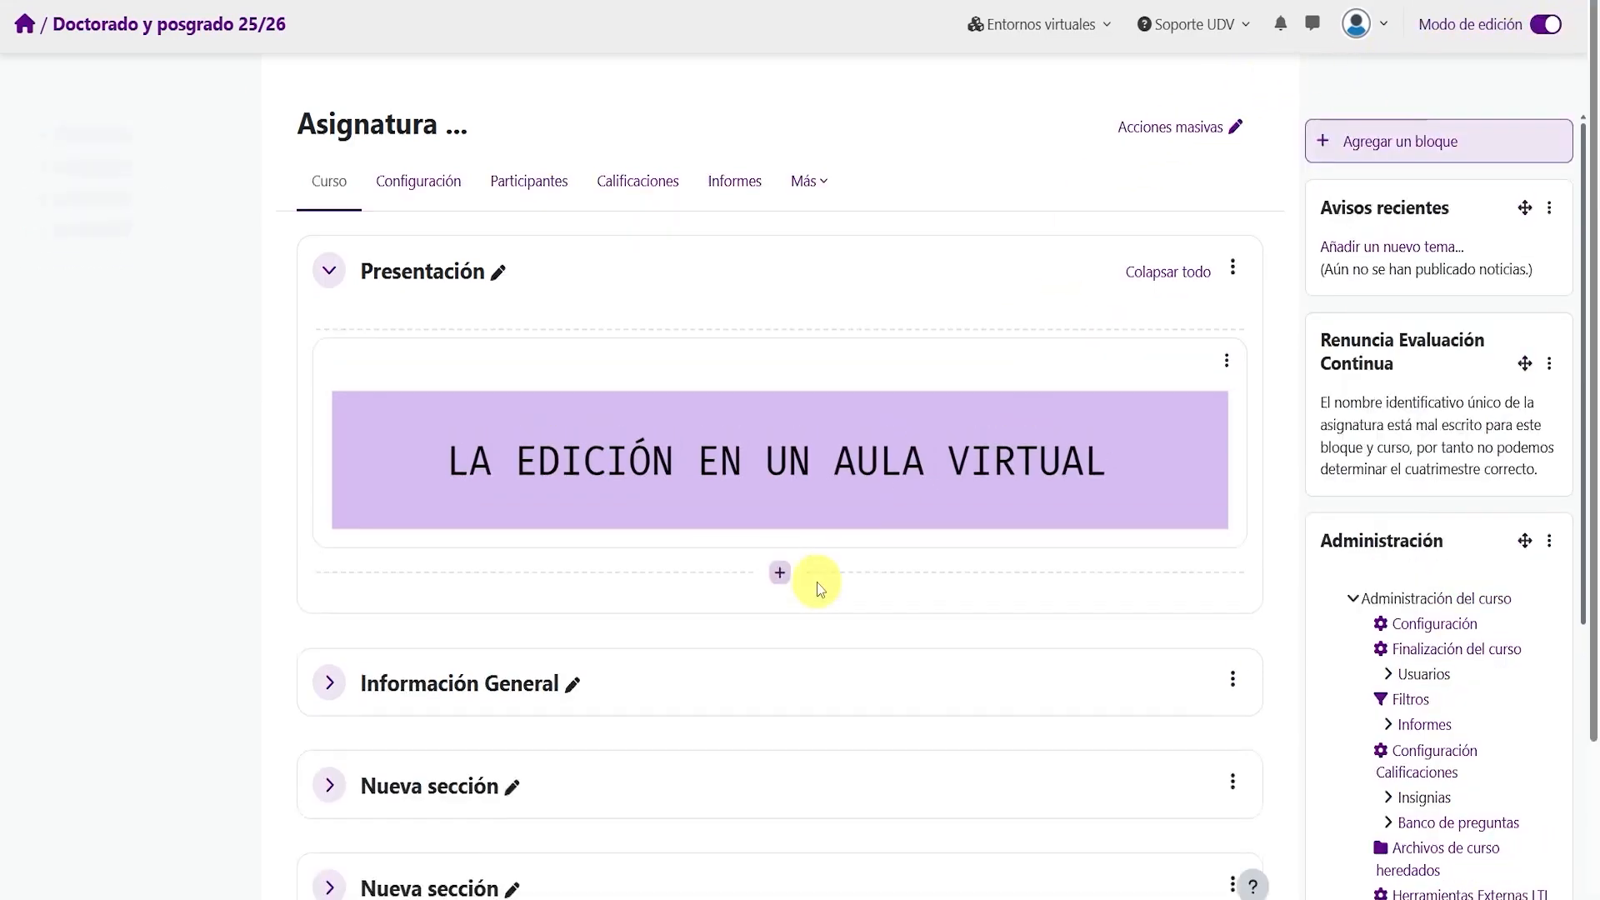
pyautogui.scroll(-3, 833, 613)
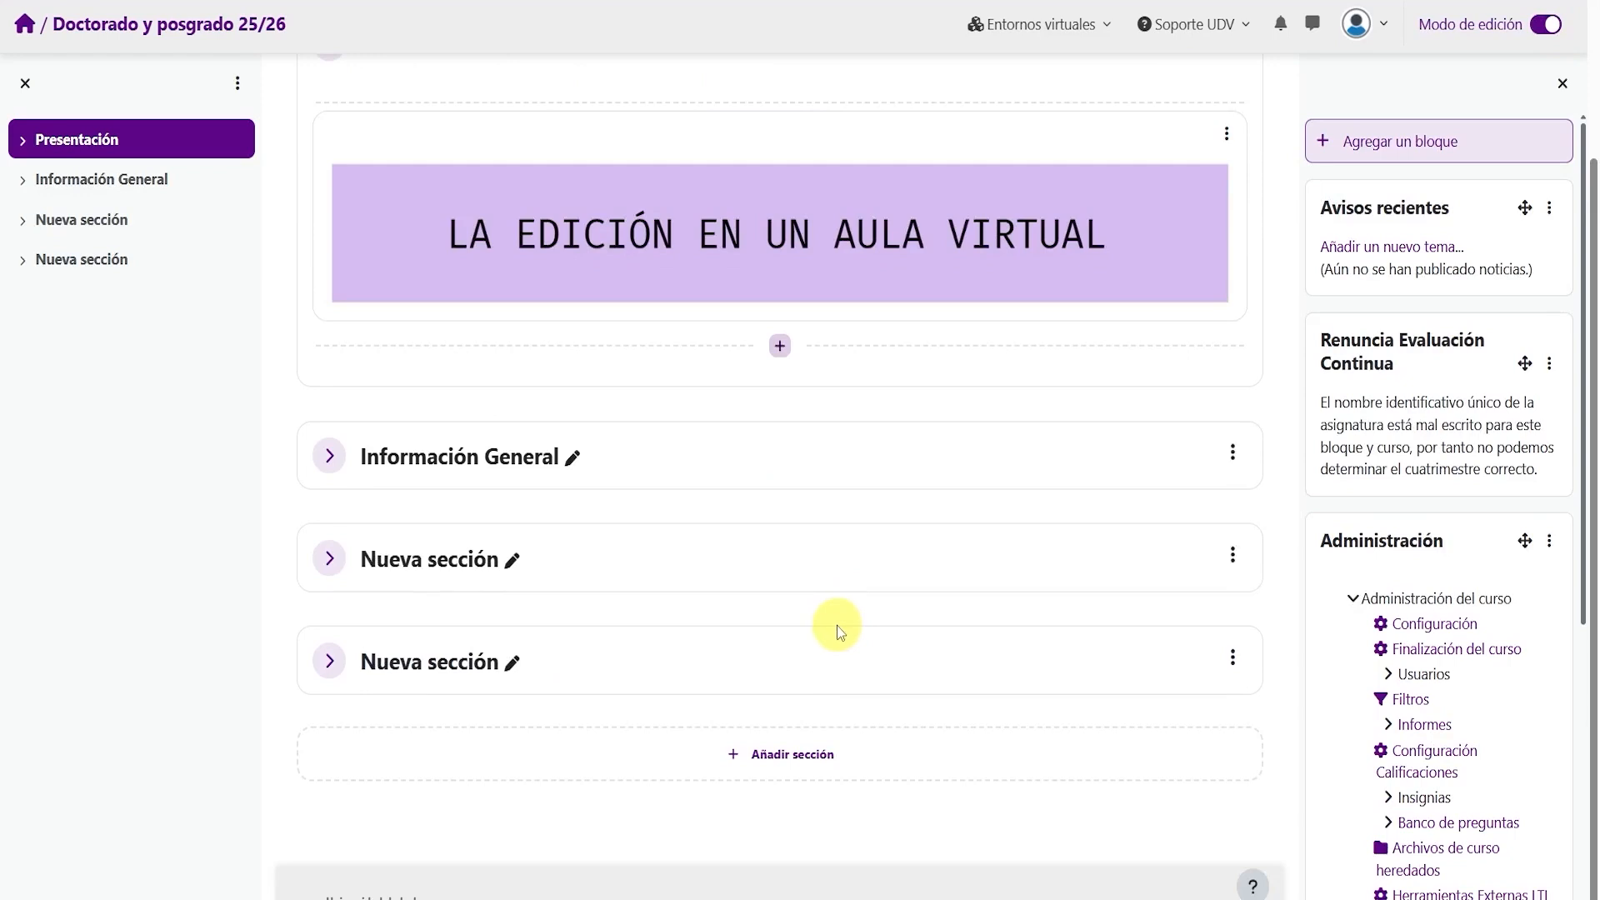
pyautogui.scroll(1, 836, 625)
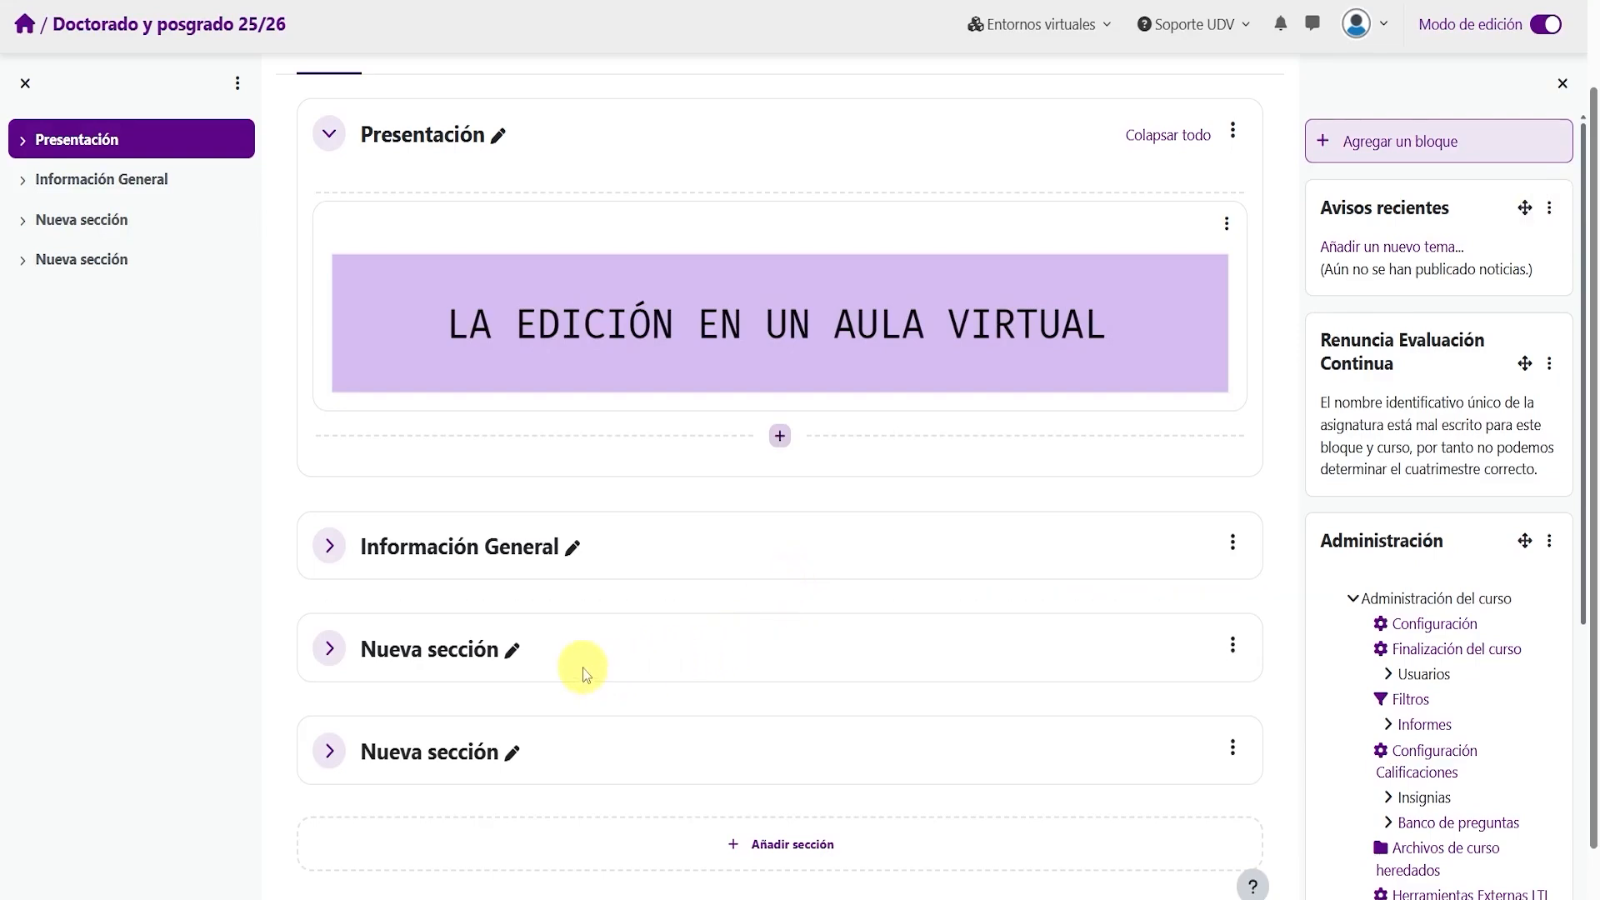
pyautogui.scroll(-1, 583, 668)
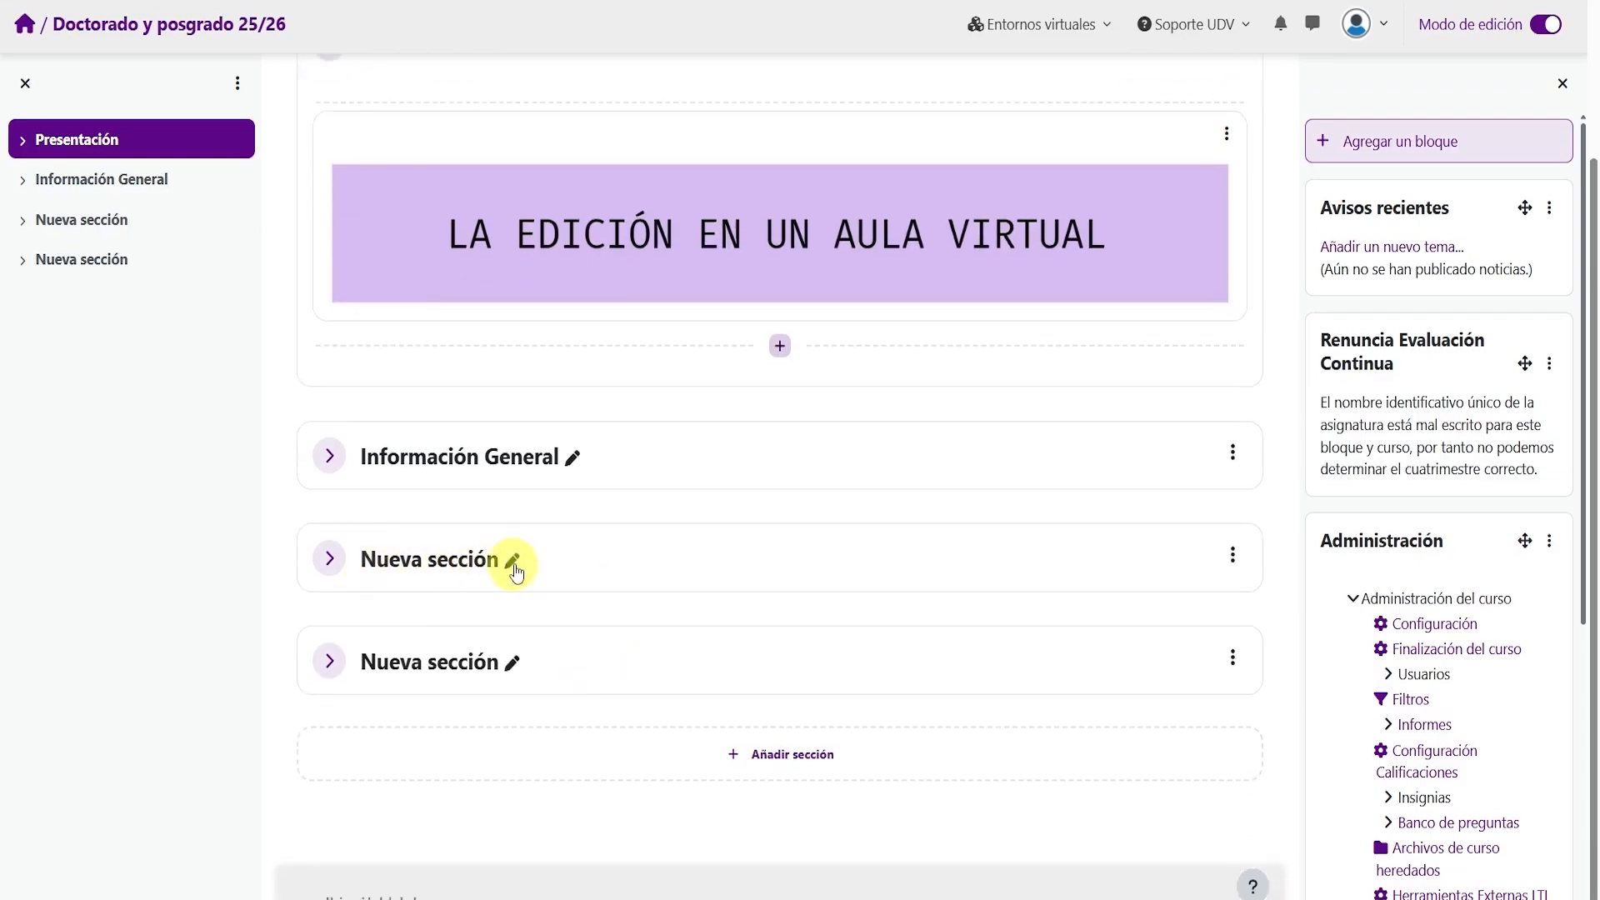
# - Rename the first "Nueva sección" below Información General as "Tema 1"
pyautogui.click(329, 558)
pyautogui.click(329, 560)
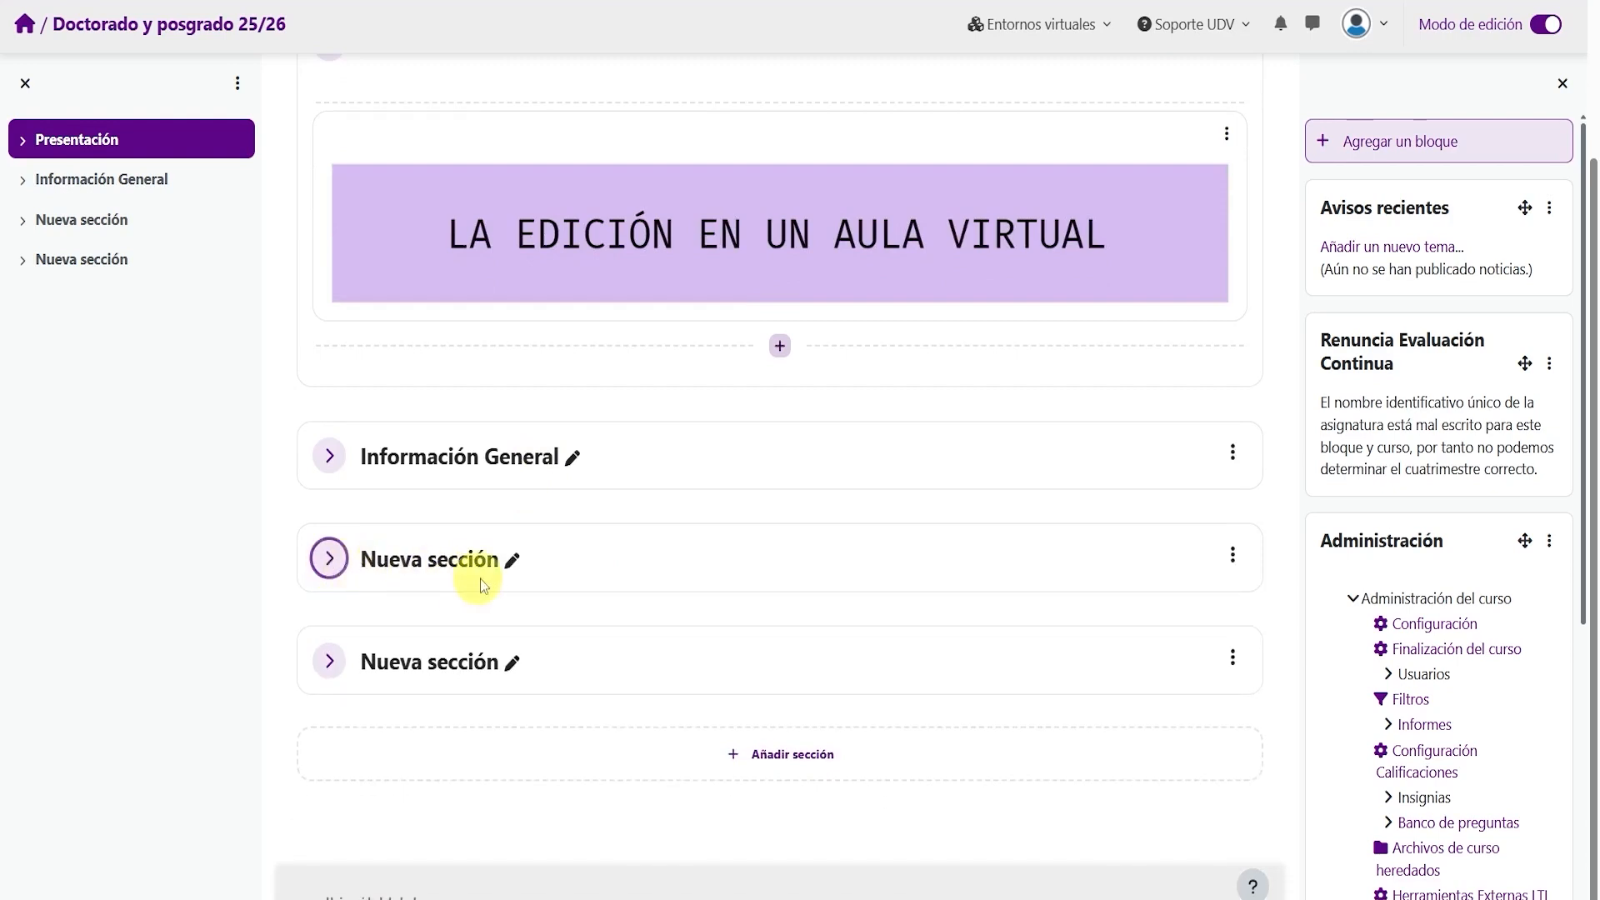
pyautogui.click(511, 559)
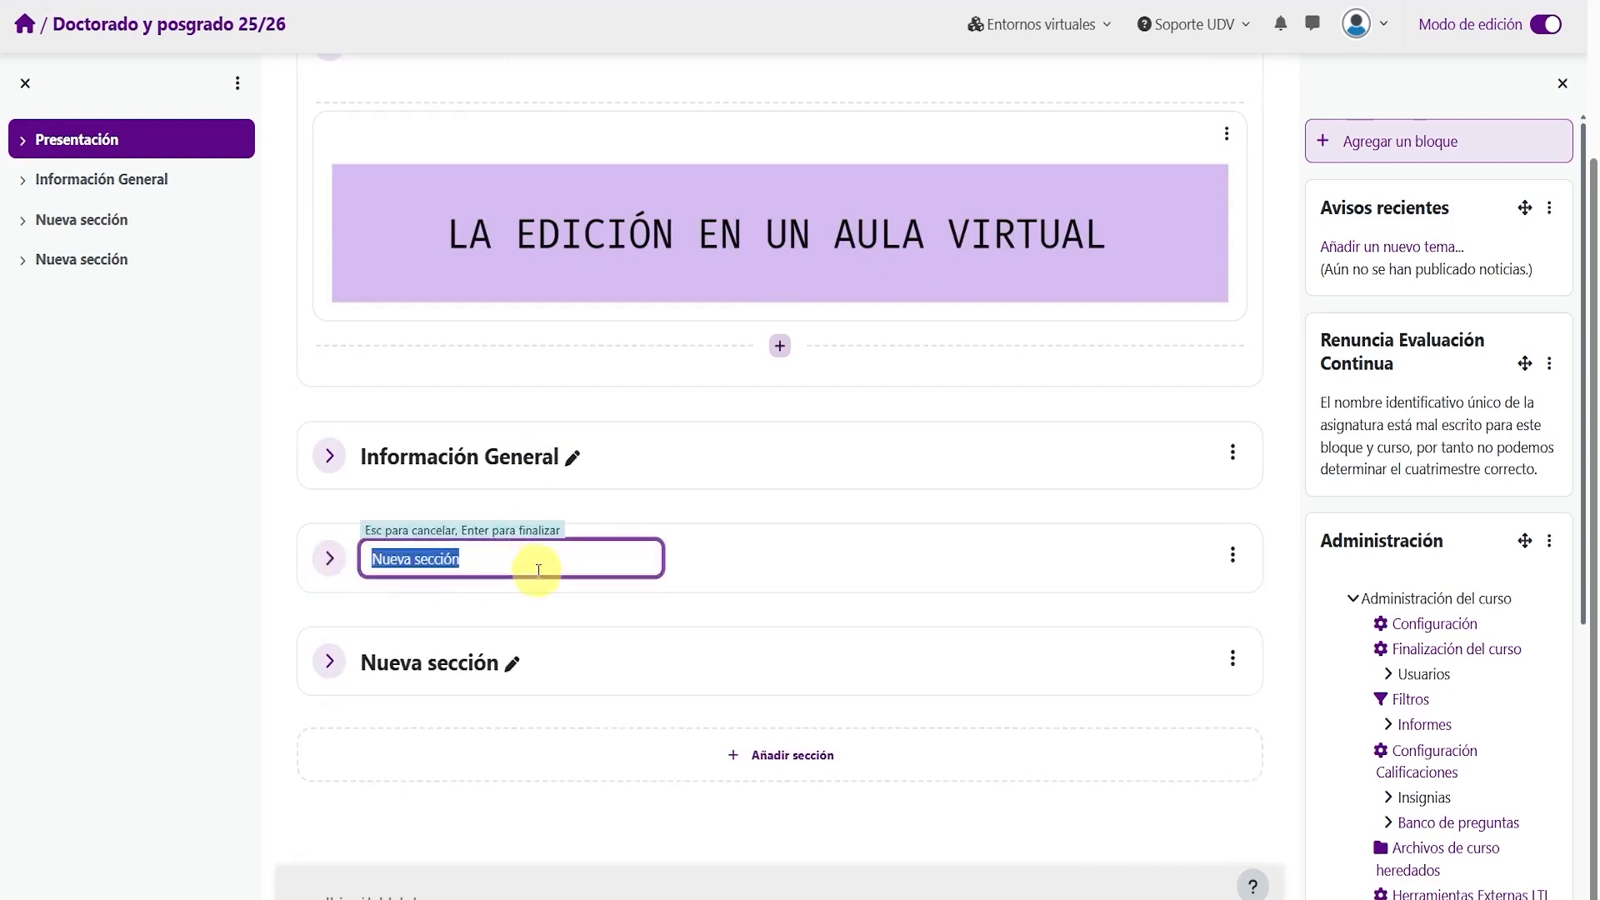
pyautogui.press('BackSpace')
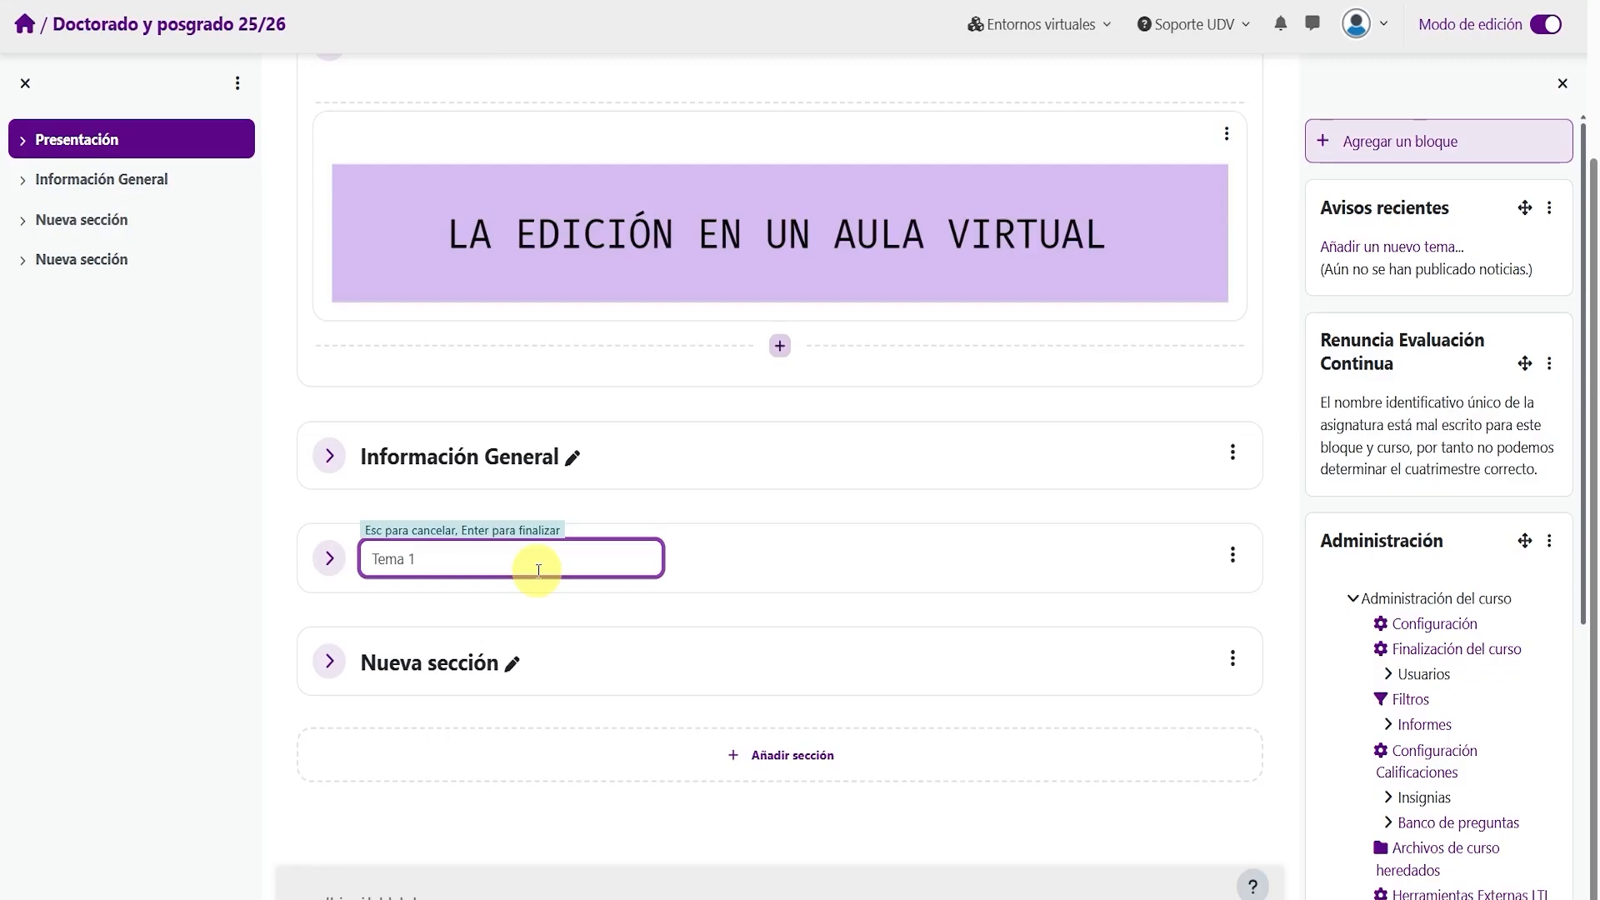
pyautogui.press('Return')
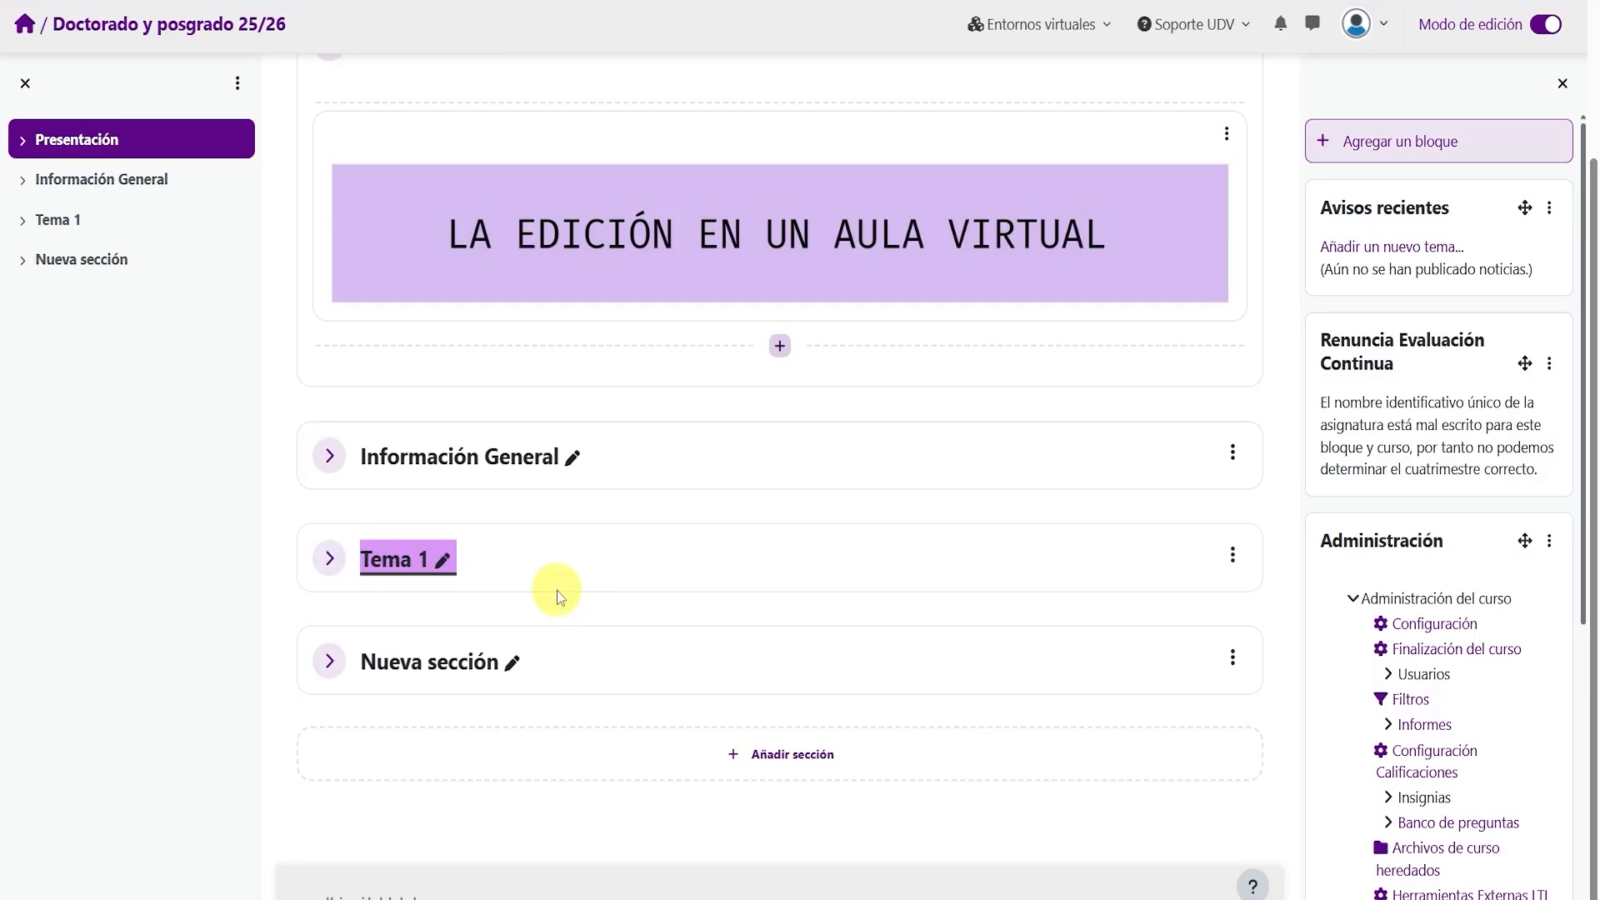
# - Enter "Temario" as the section name in Tema 1's settings, but return to the course page without saving
pyautogui.click(1232, 557)
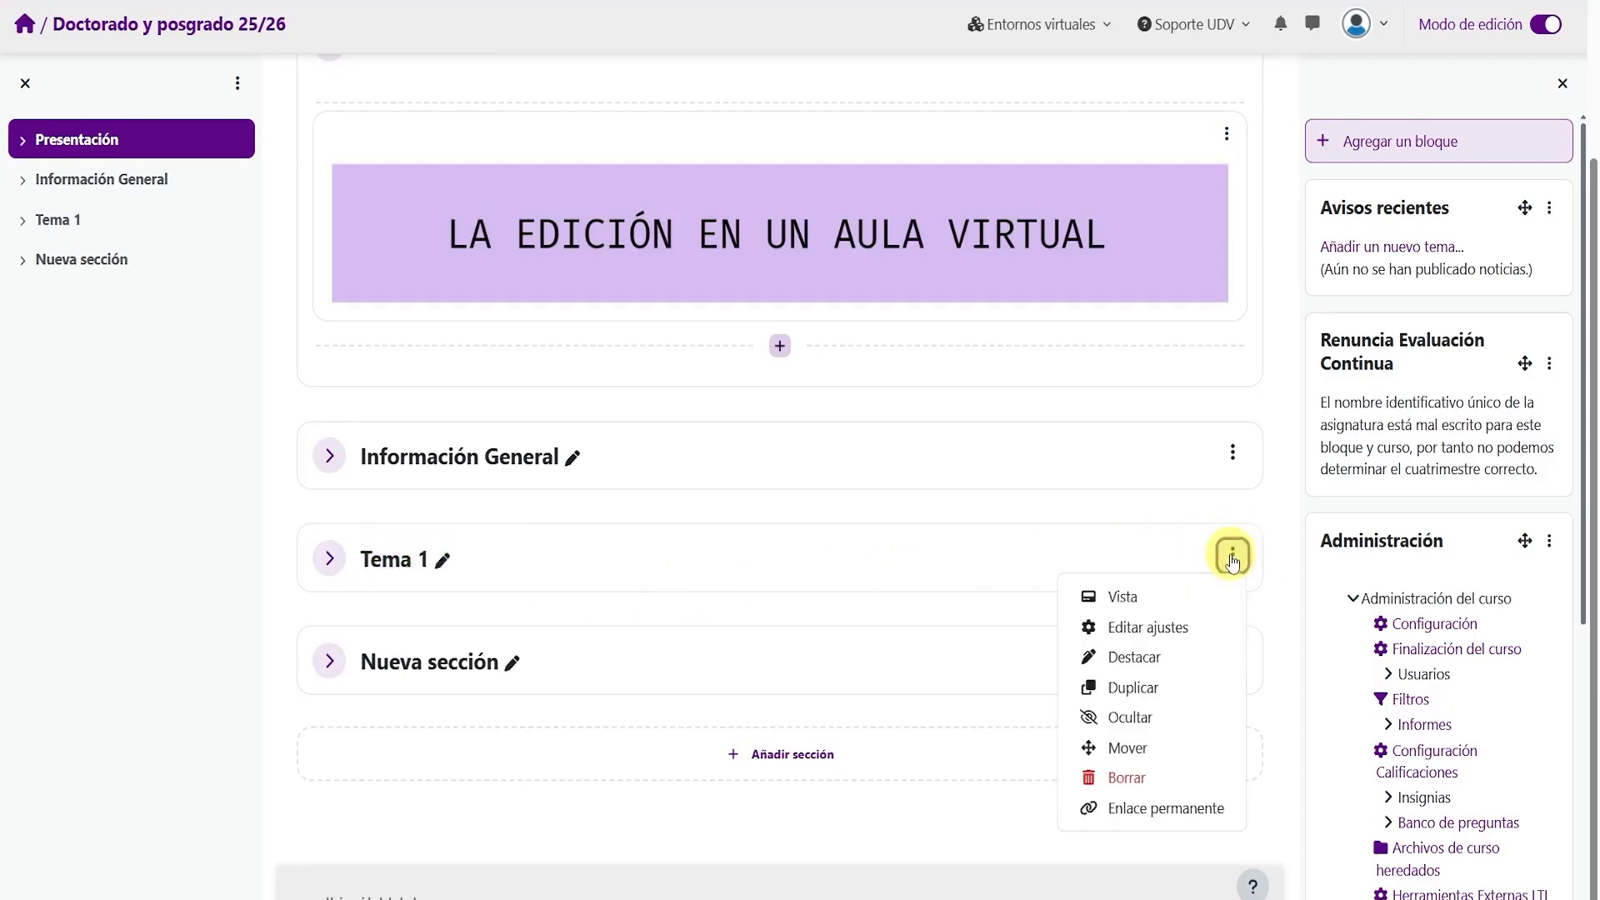
pyautogui.click(1144, 631)
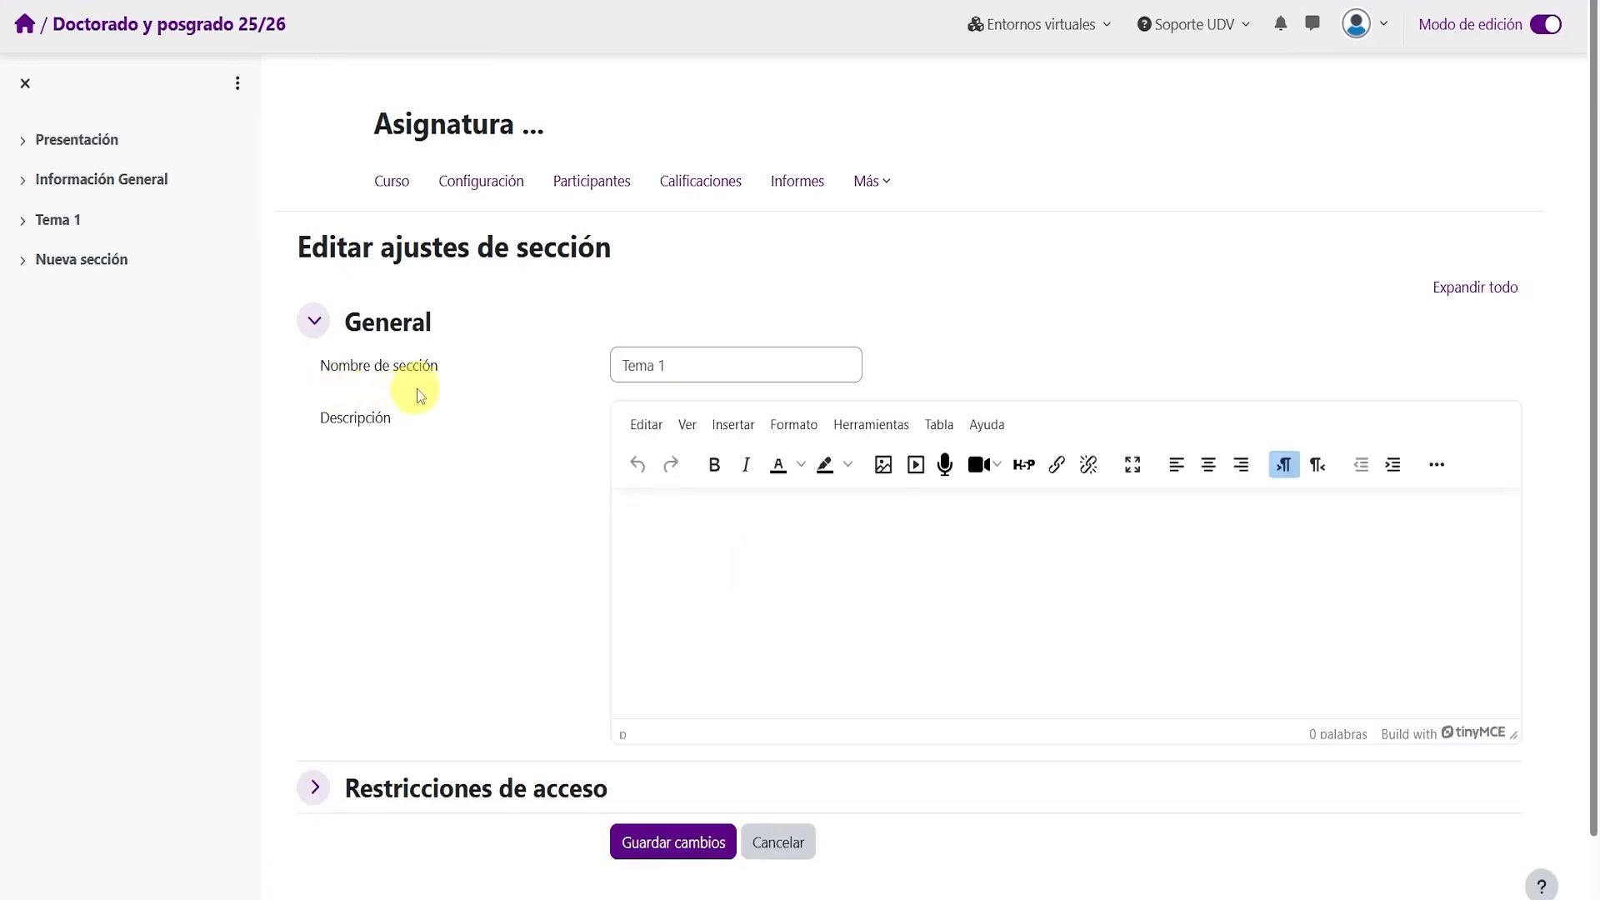
pyautogui.click(692, 371)
pyautogui.press('BackSpace')
pyautogui.press('BackSpace')
pyautogui.write('rio')
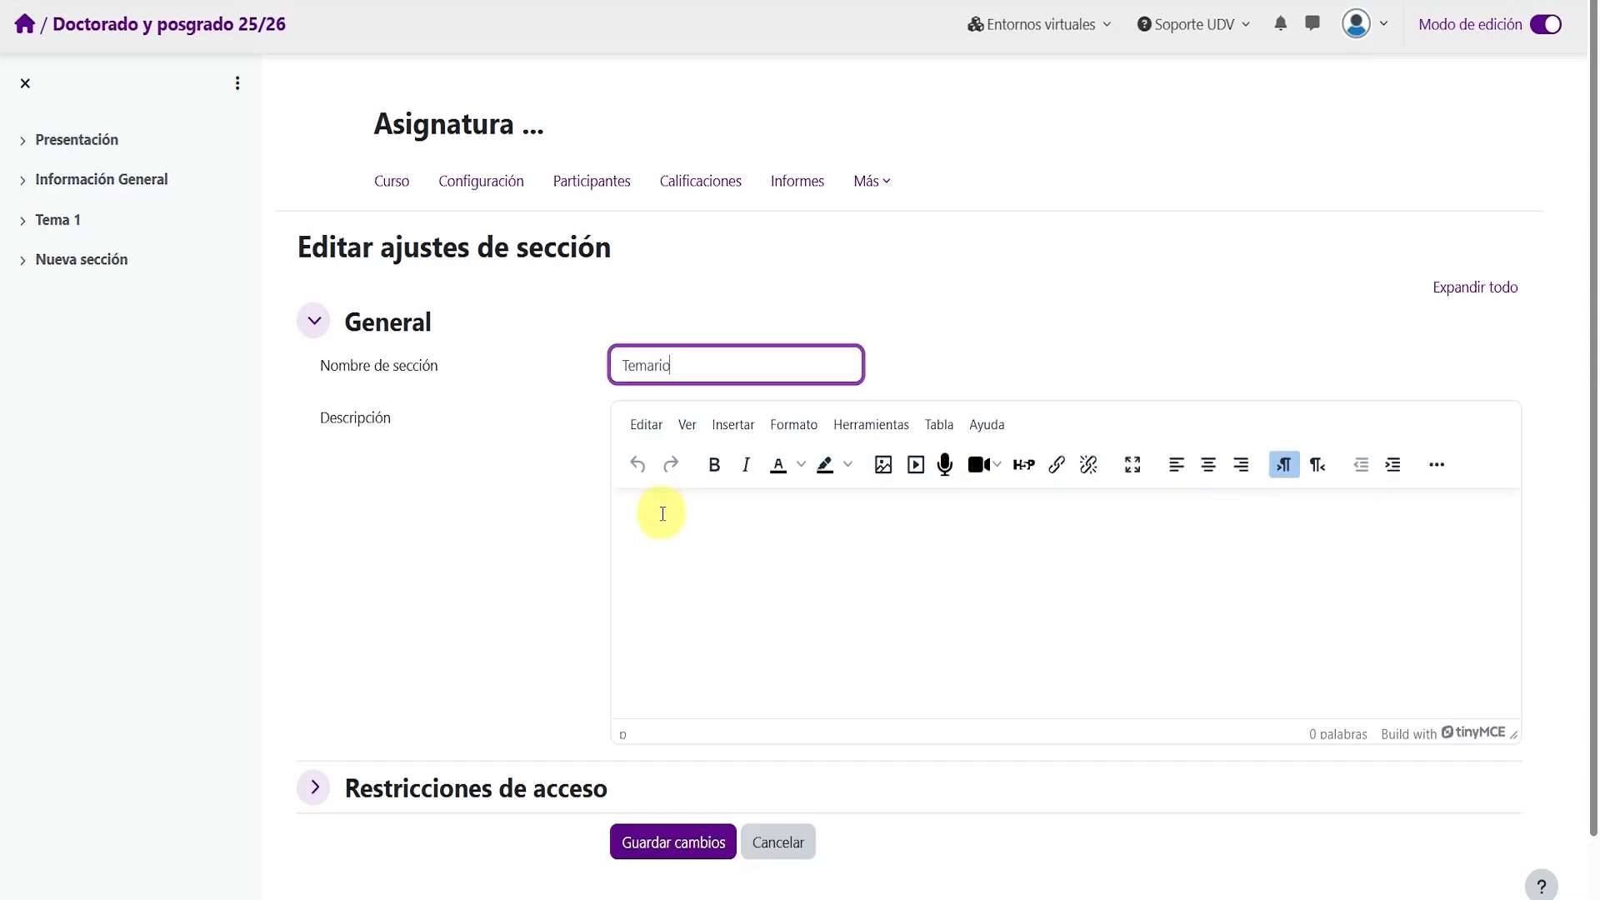
pyautogui.click(402, 190)
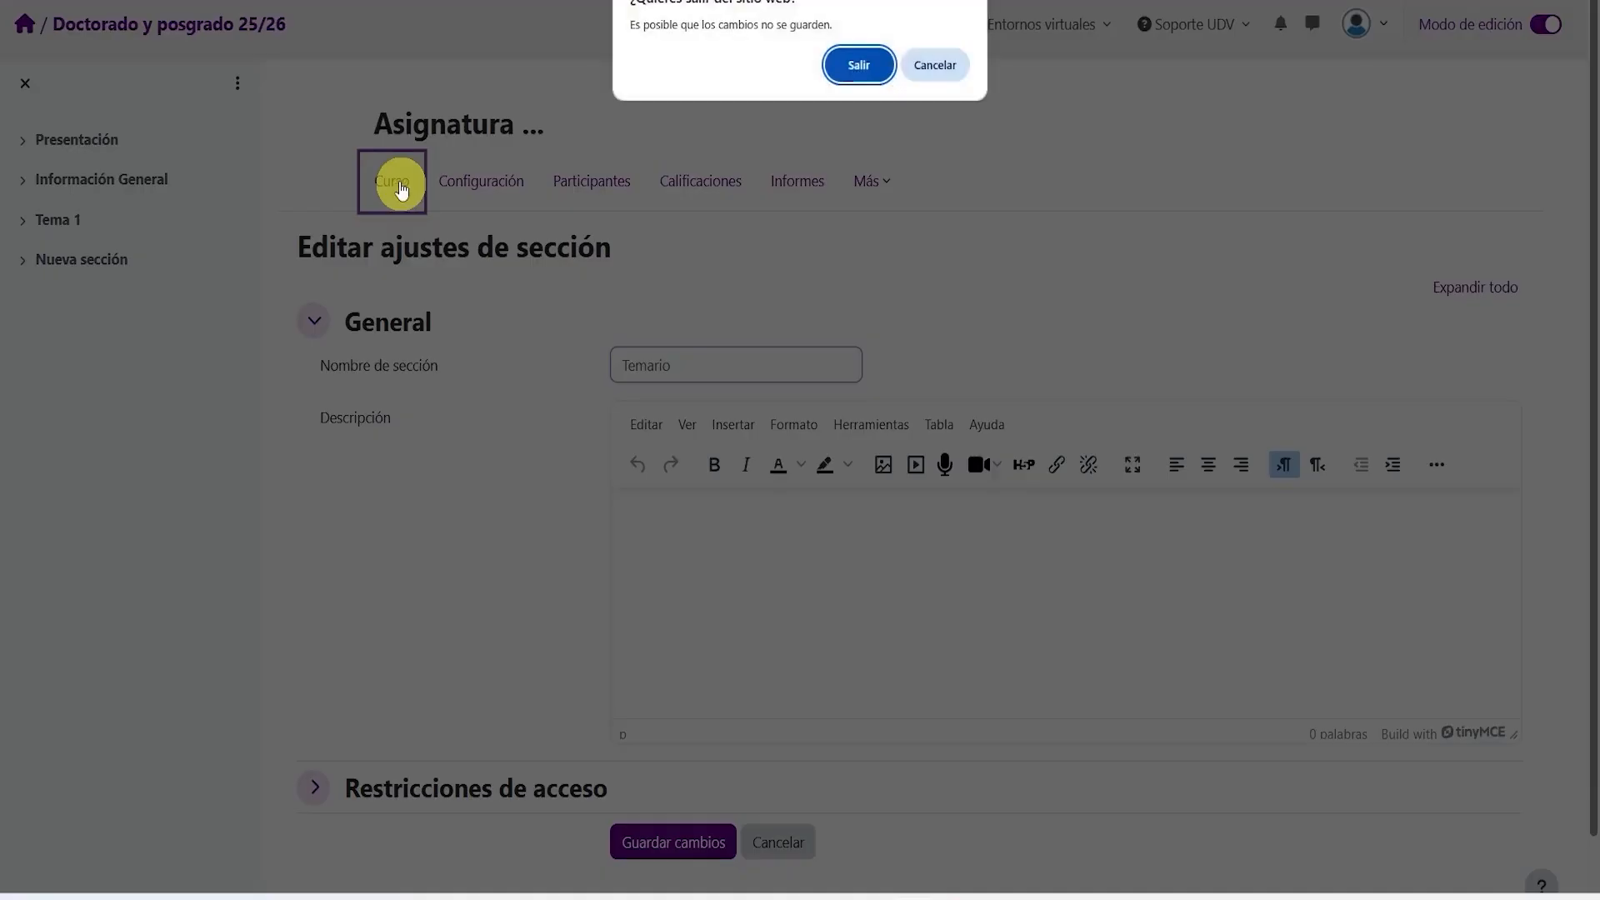
pyautogui.click(858, 68)
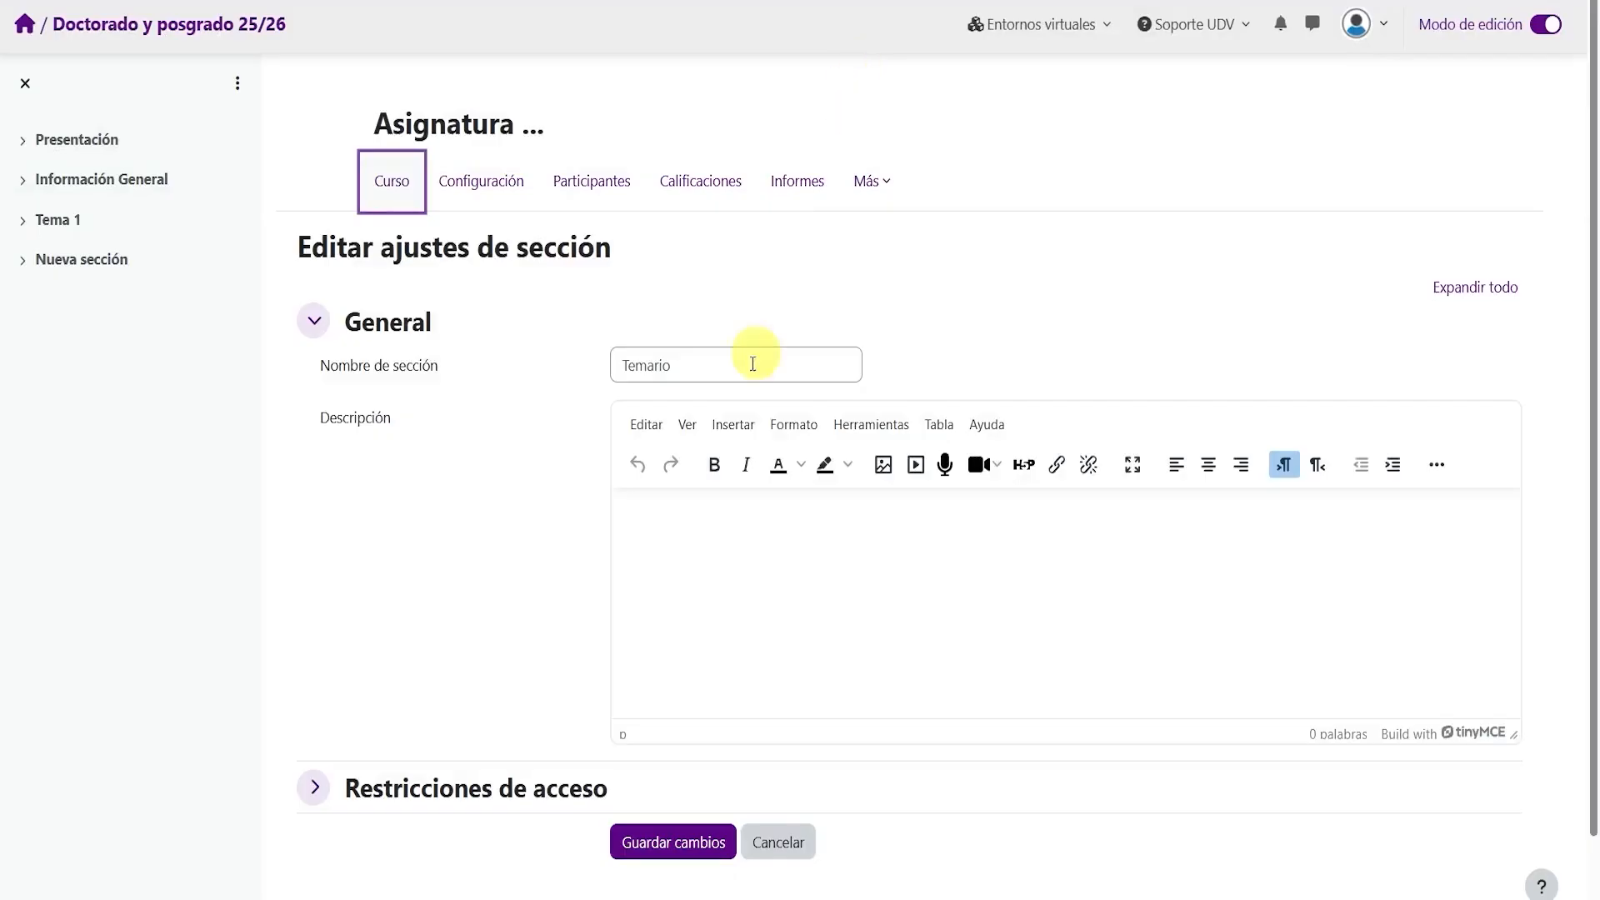
pyautogui.scroll(-3, 673, 640)
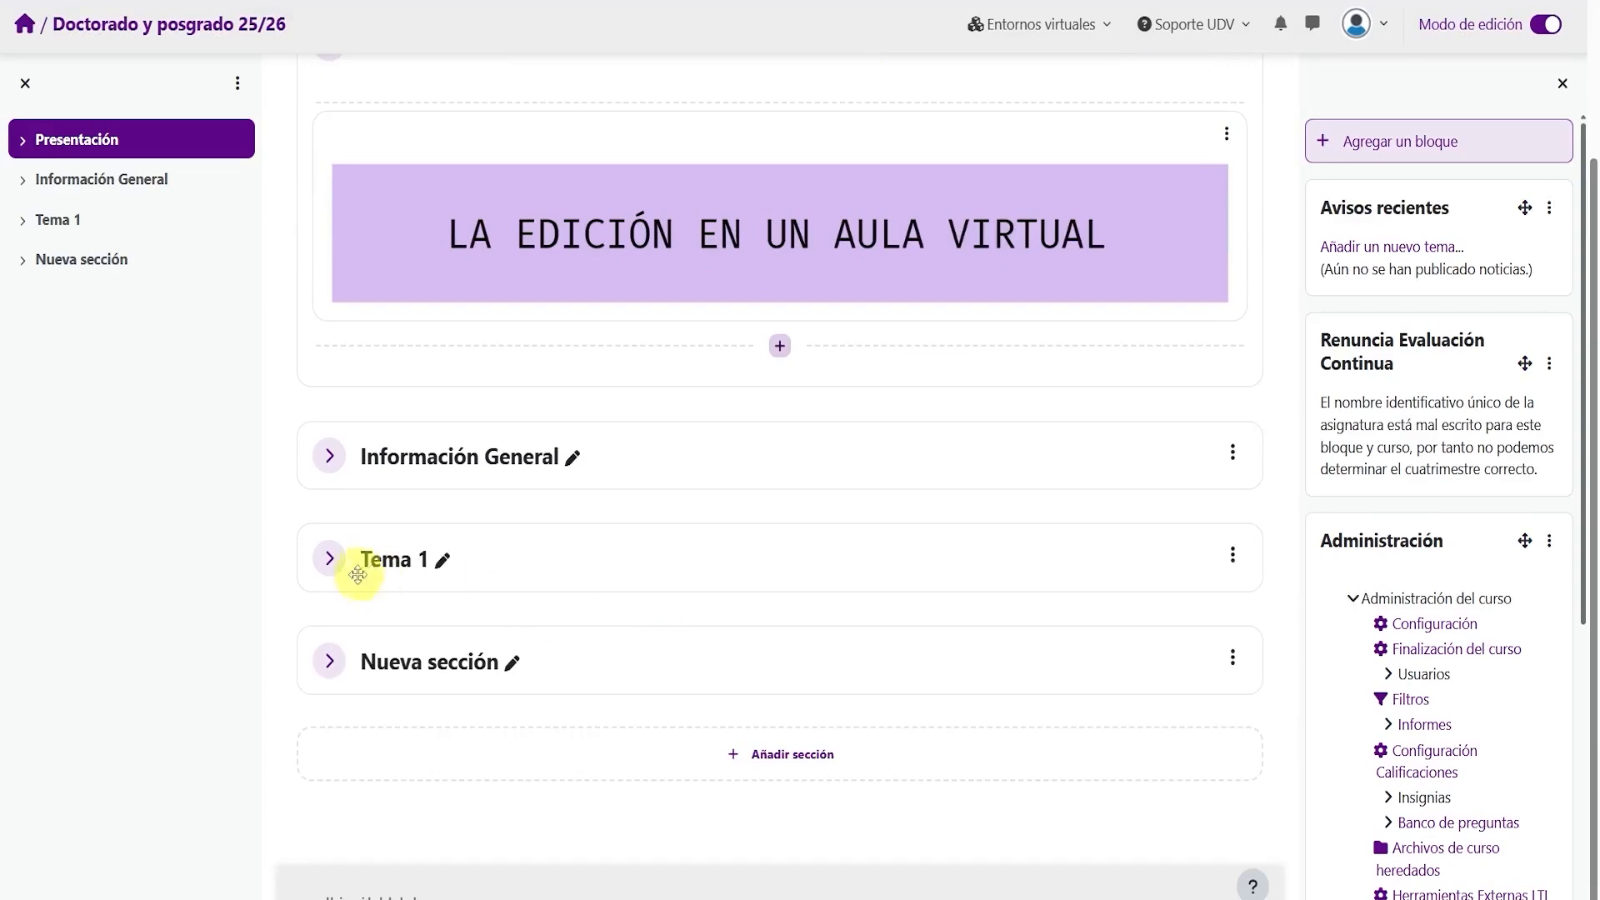
# - Highlight the Tema 1 section and remove the highlight again
pyautogui.click(1233, 559)
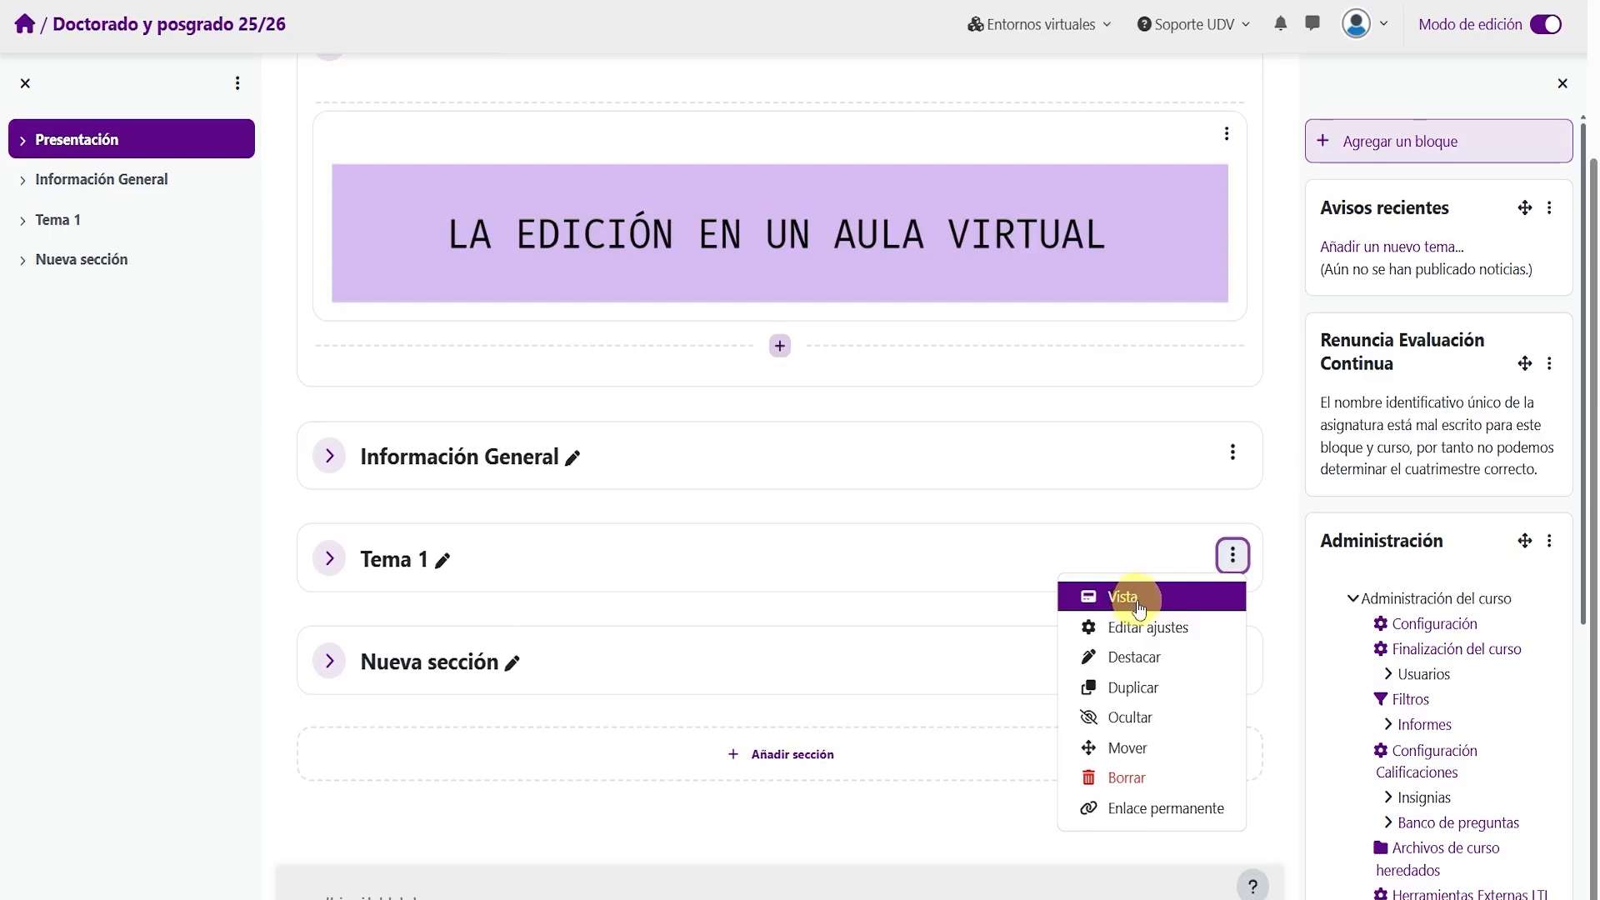
pyautogui.click(1148, 663)
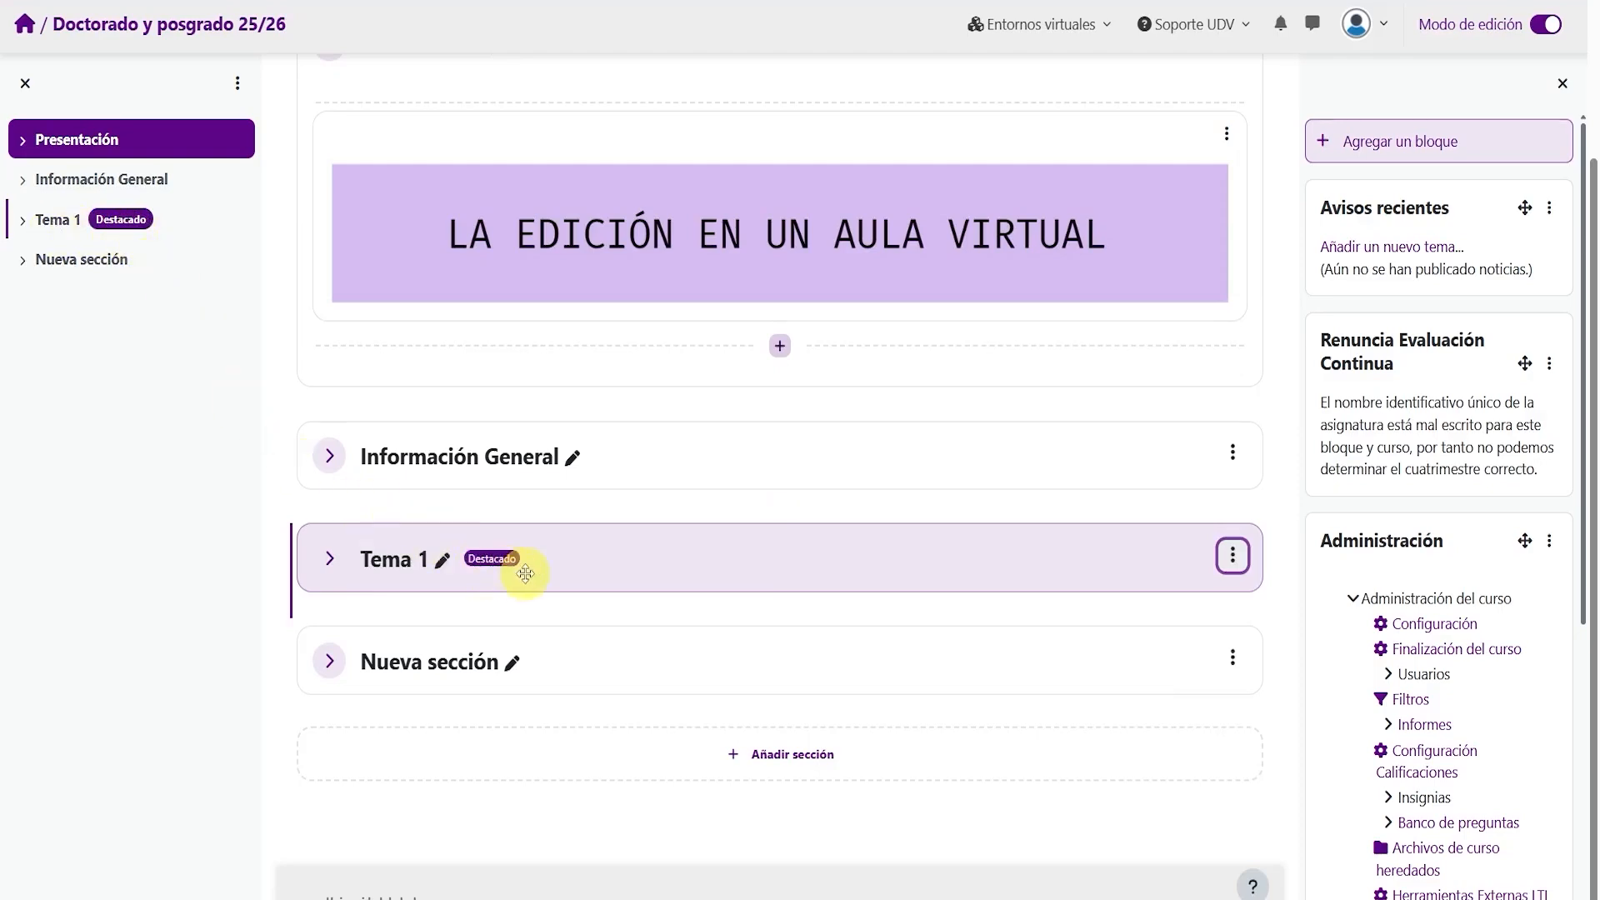
pyautogui.click(1236, 570)
pyautogui.click(1187, 656)
# - View the permanent link of the Tema 1 section and close it without copying
pyautogui.click(1230, 575)
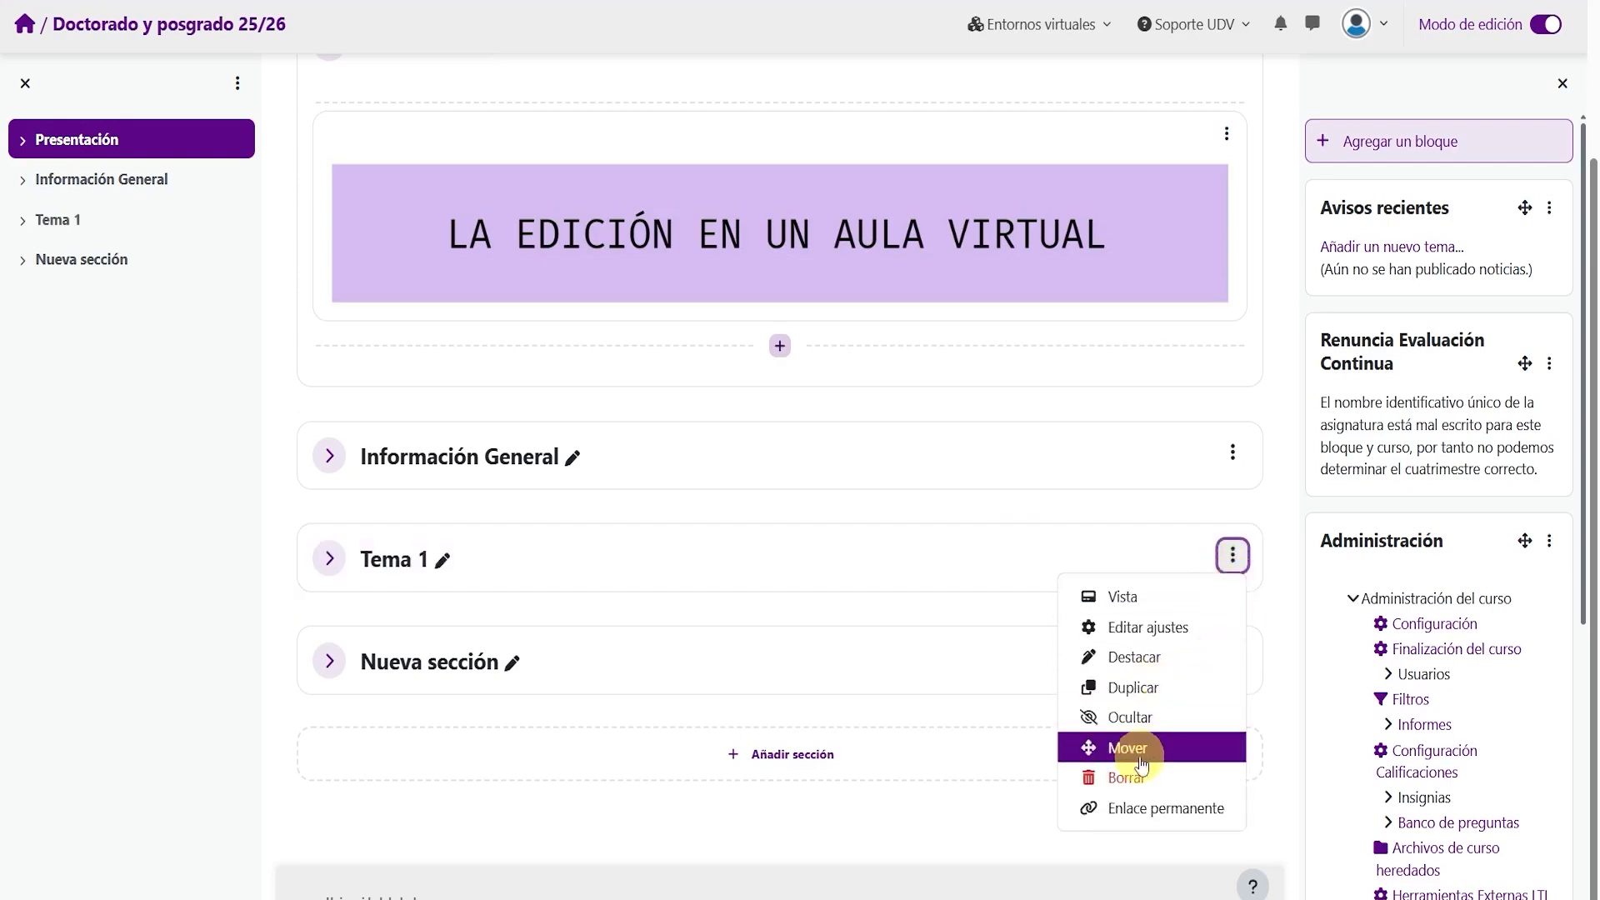
pyautogui.click(1153, 807)
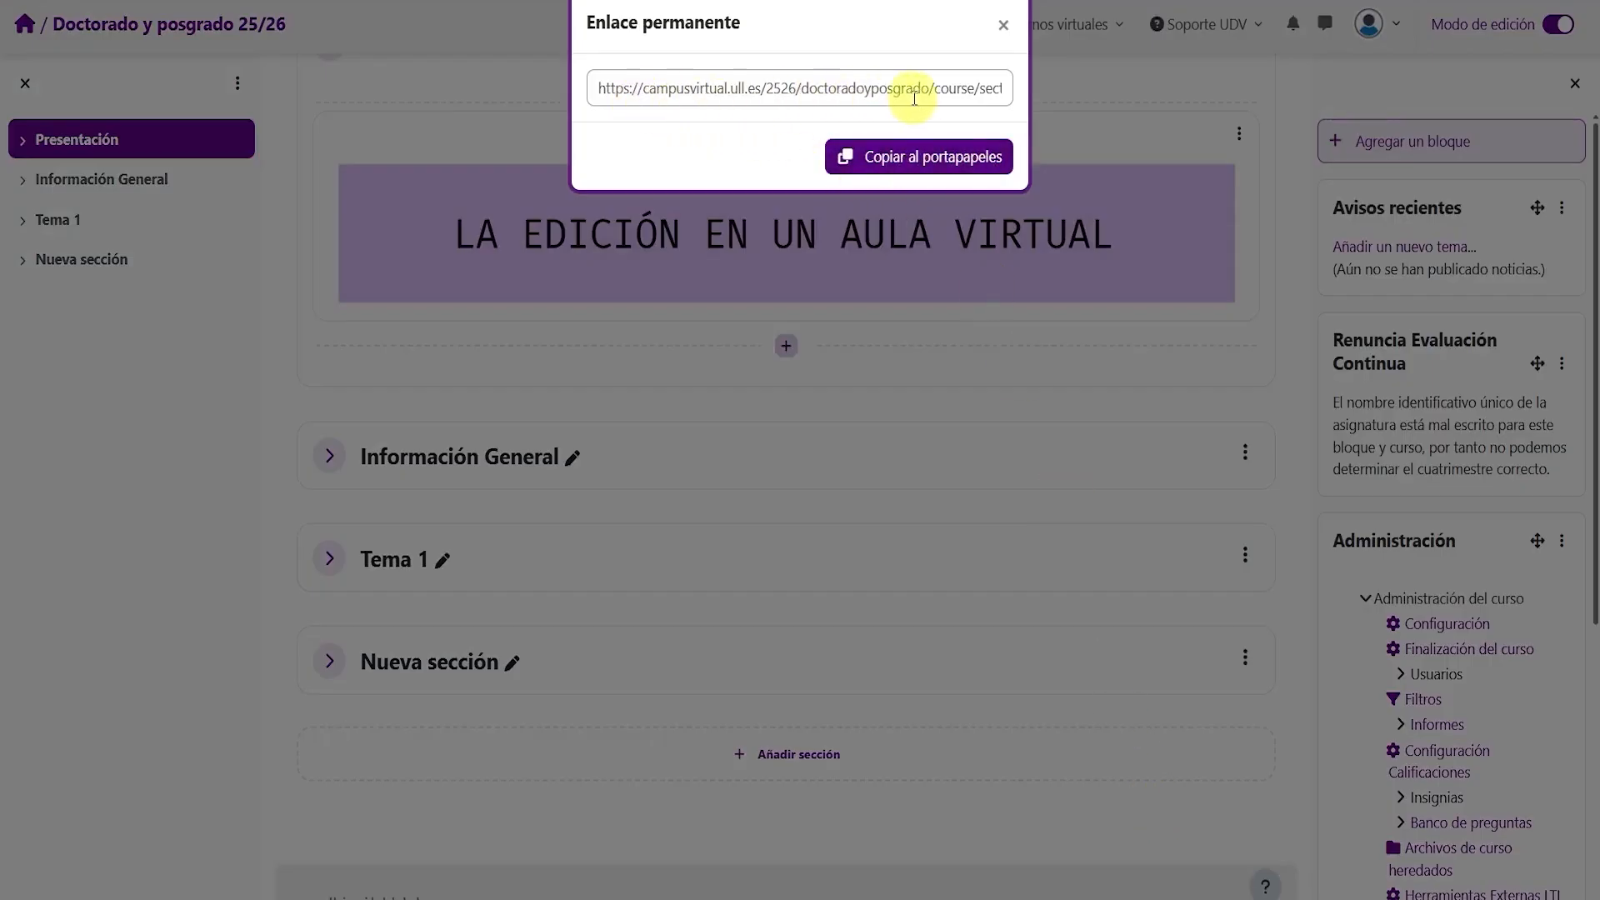
pyautogui.click(1003, 28)
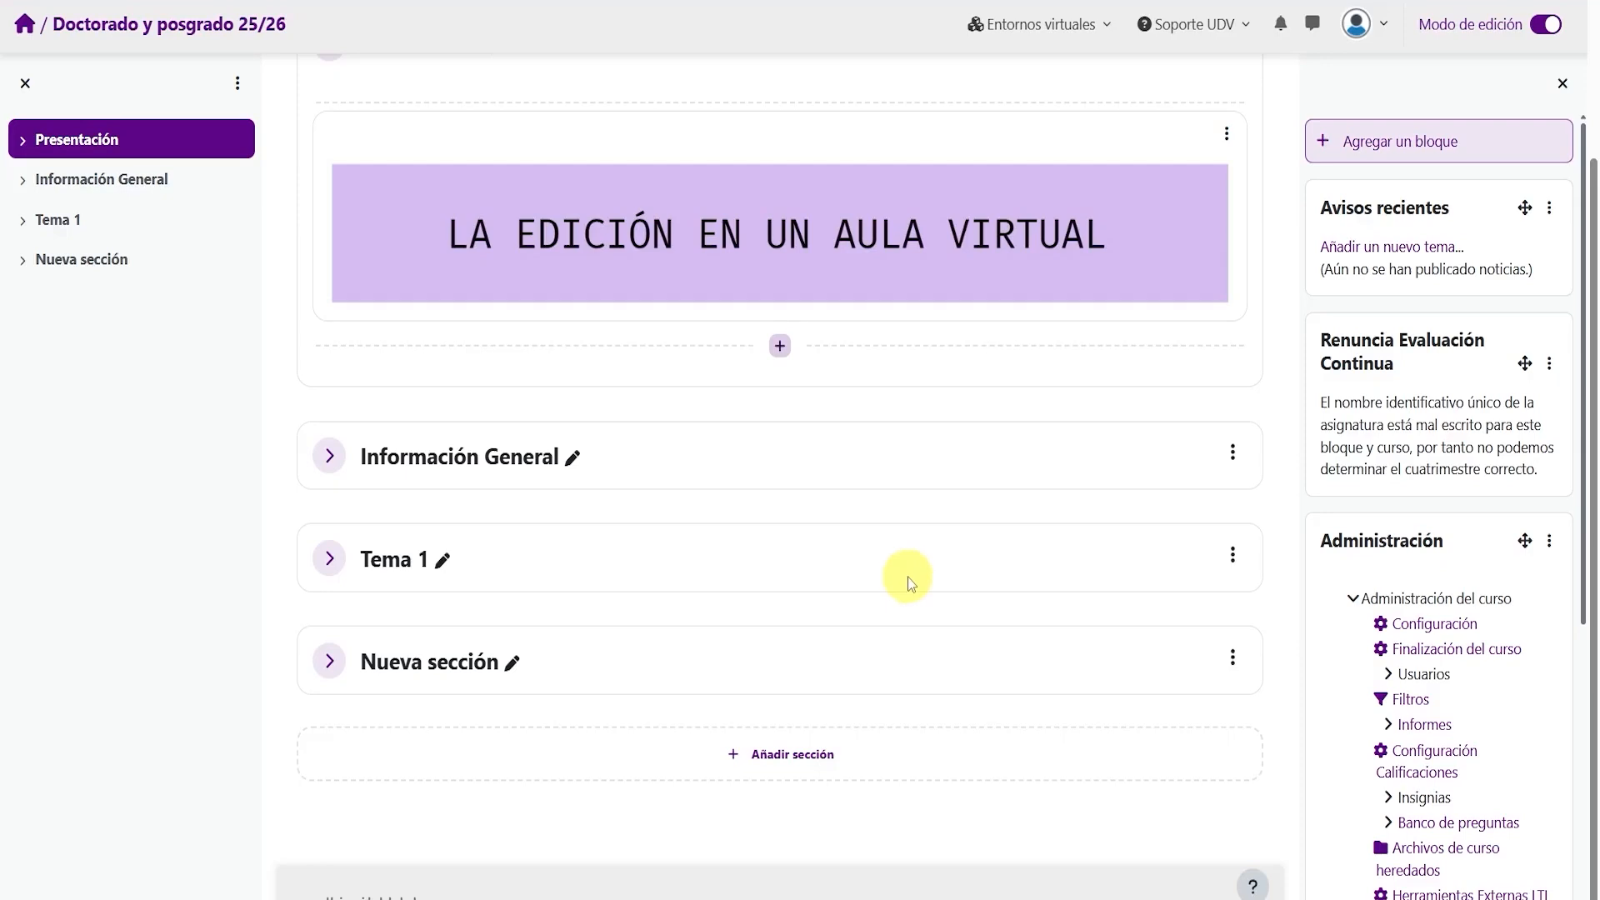
# - Expand all the course sections at once and collapse them all again
pyautogui.scroll(3, 833, 537)
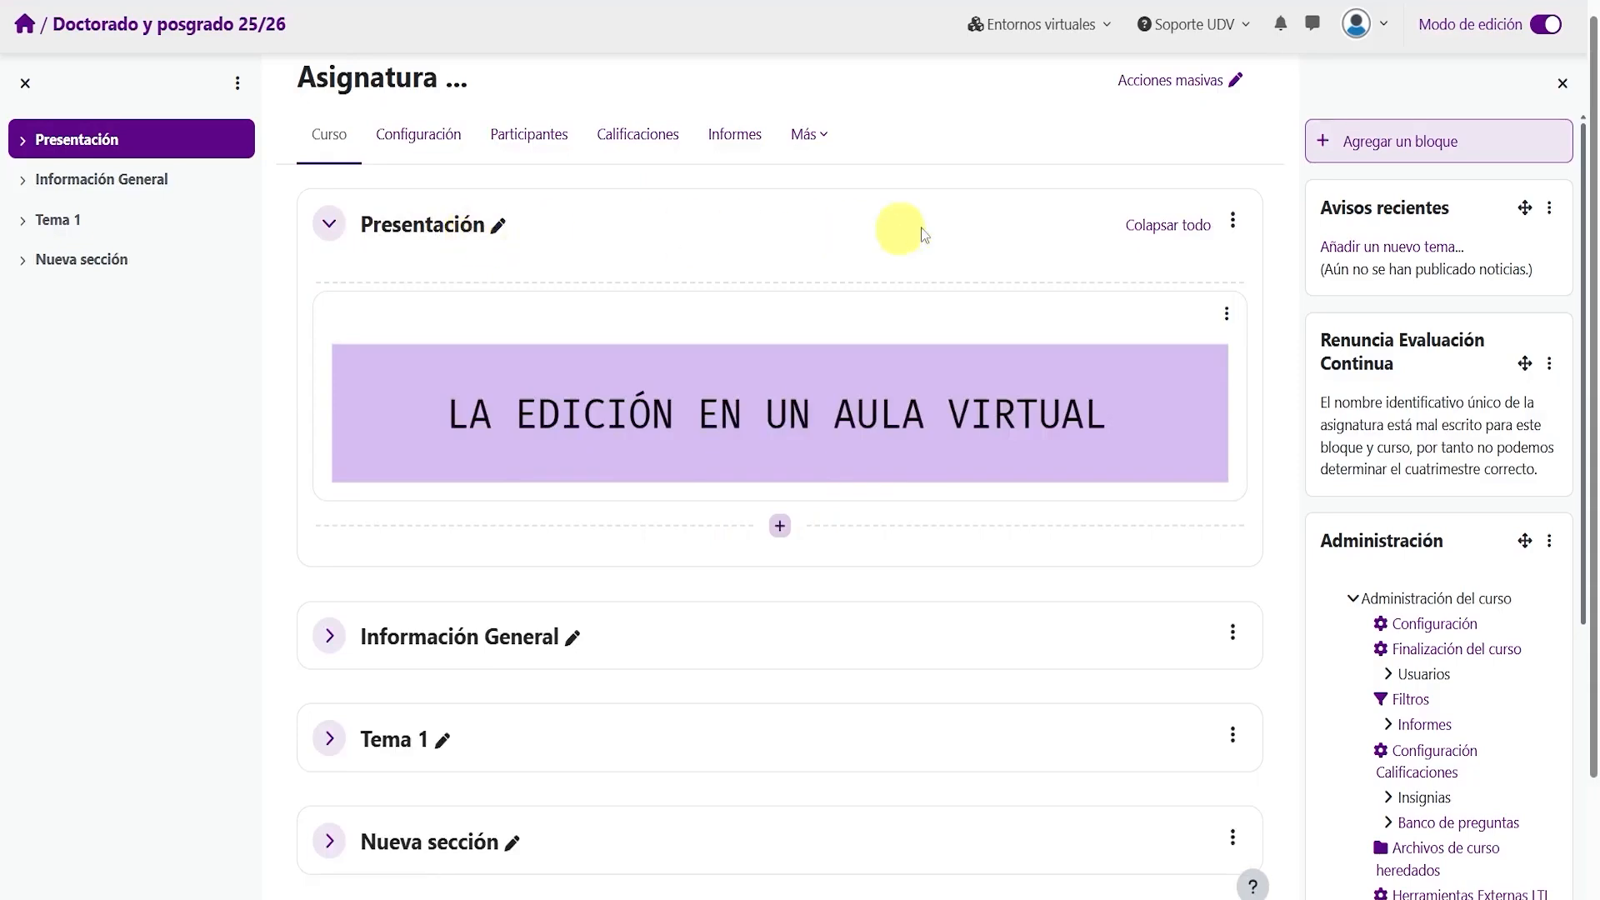
pyautogui.click(1157, 233)
pyautogui.click(1154, 280)
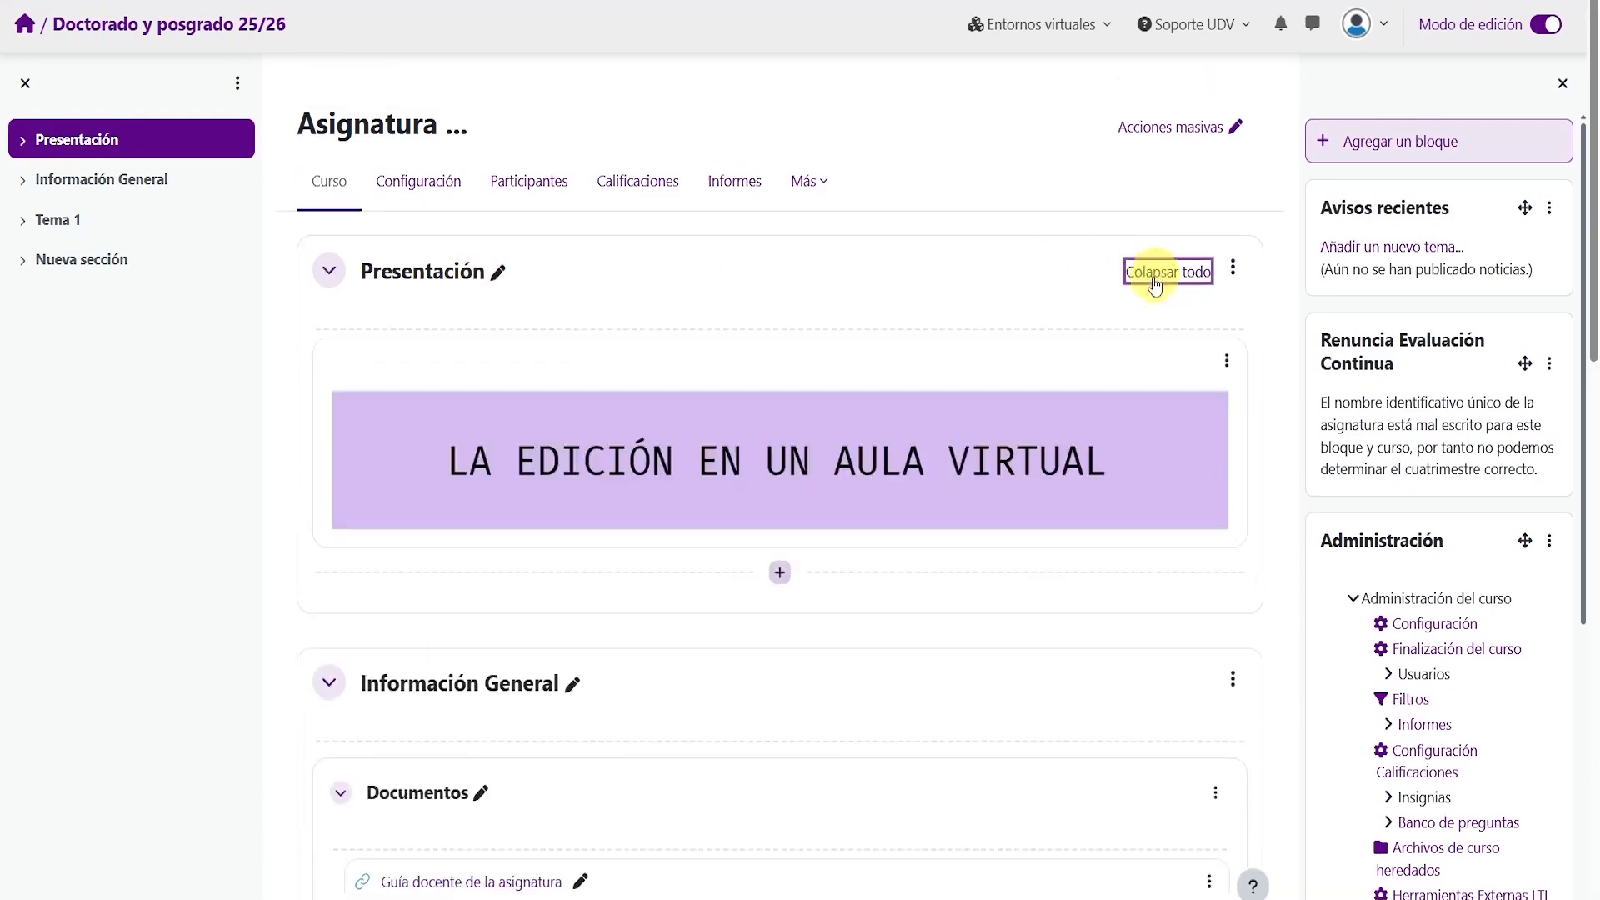
pyautogui.click(1147, 278)
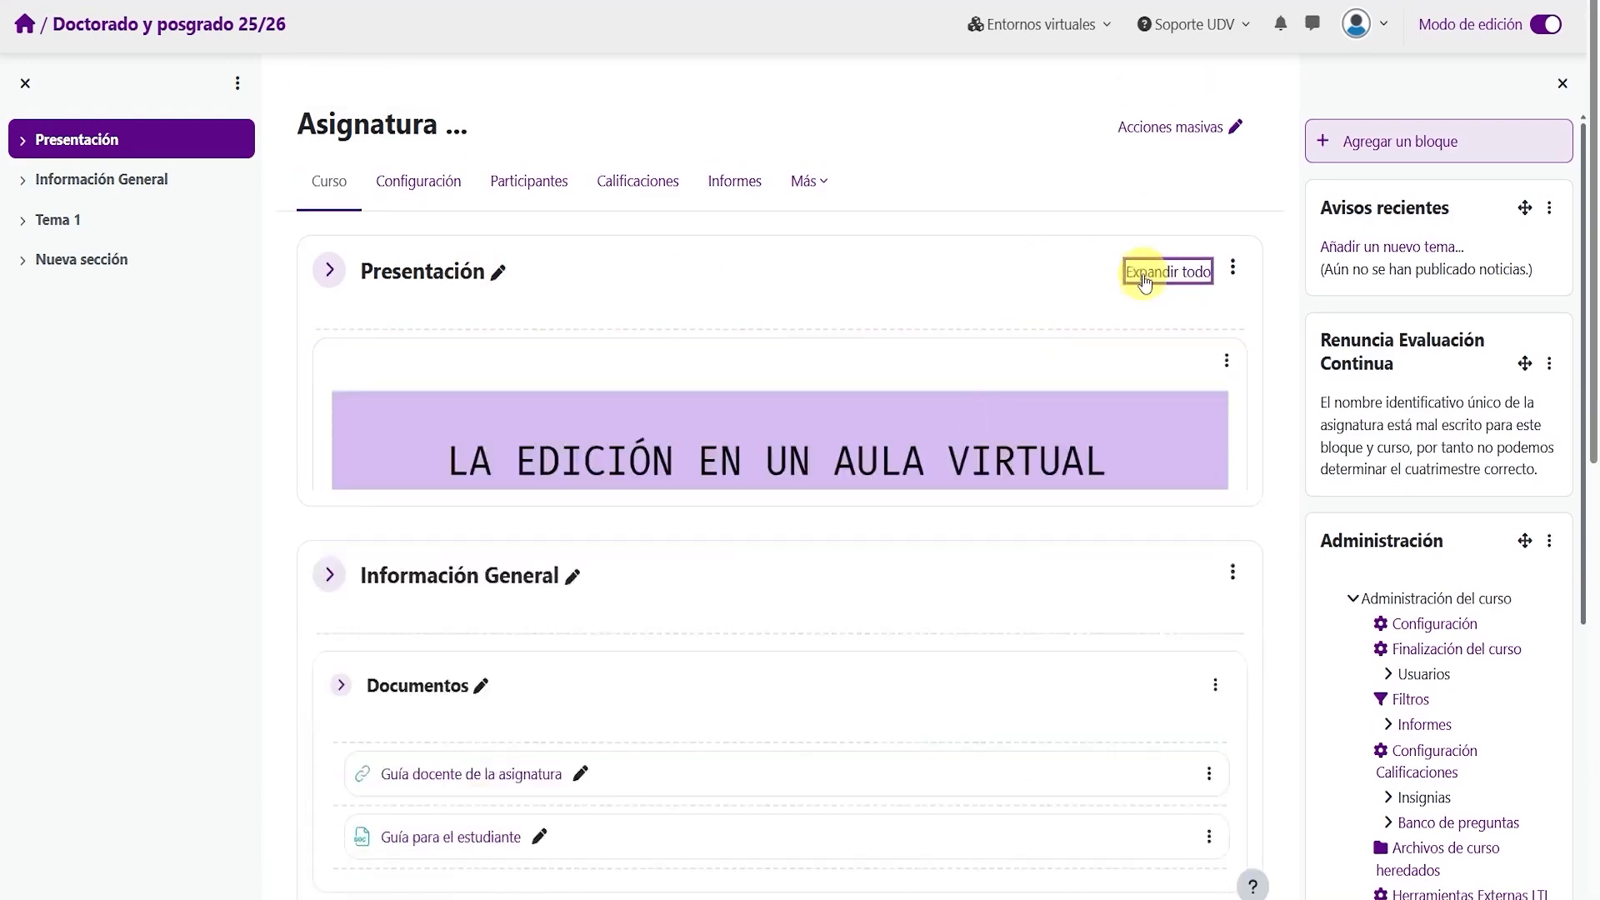
# - Check the actions available for the Presentación section and expand that section
pyautogui.click(1248, 273)
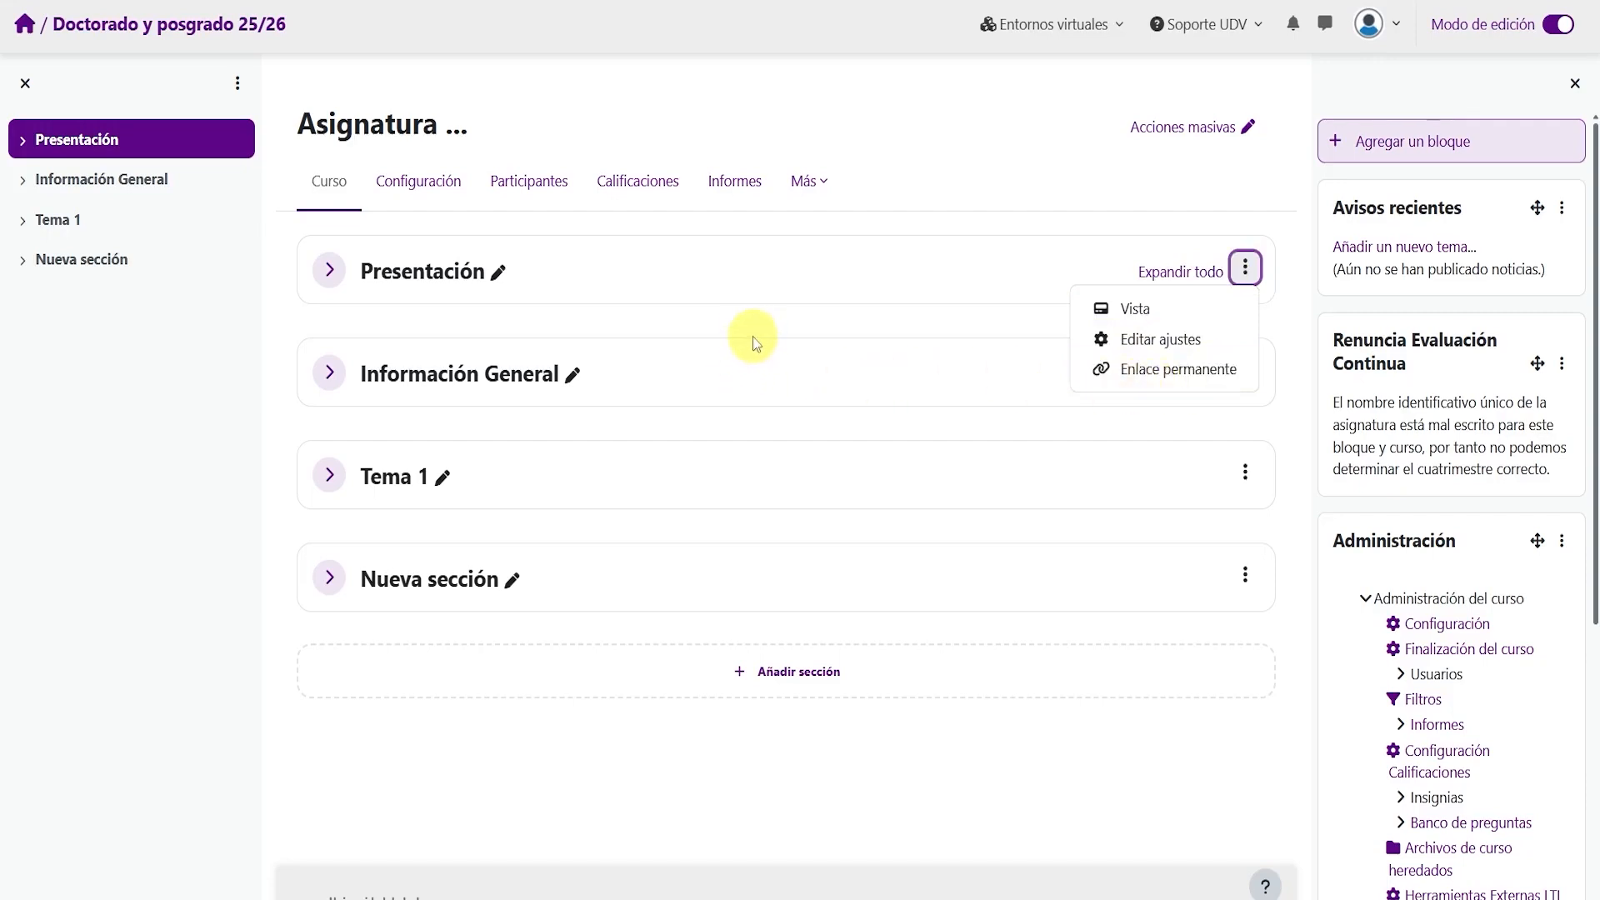
pyautogui.click(329, 270)
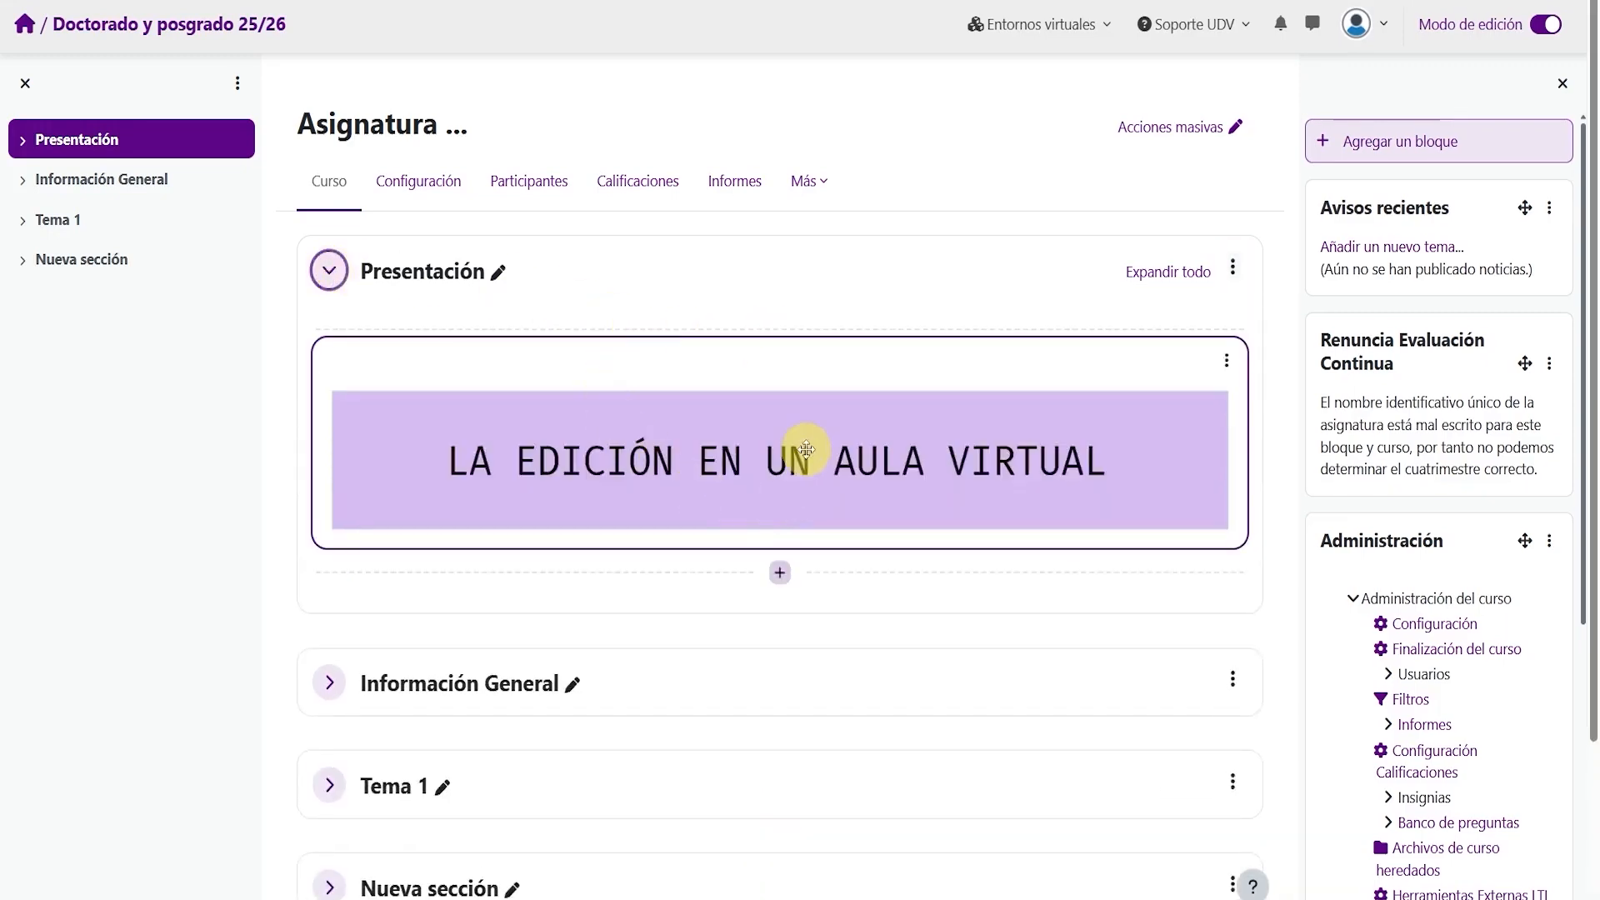
# - Move the remaining "Nueva sección" above Tema 1, directly below Información General
pyautogui.scroll(-2, 814, 449)
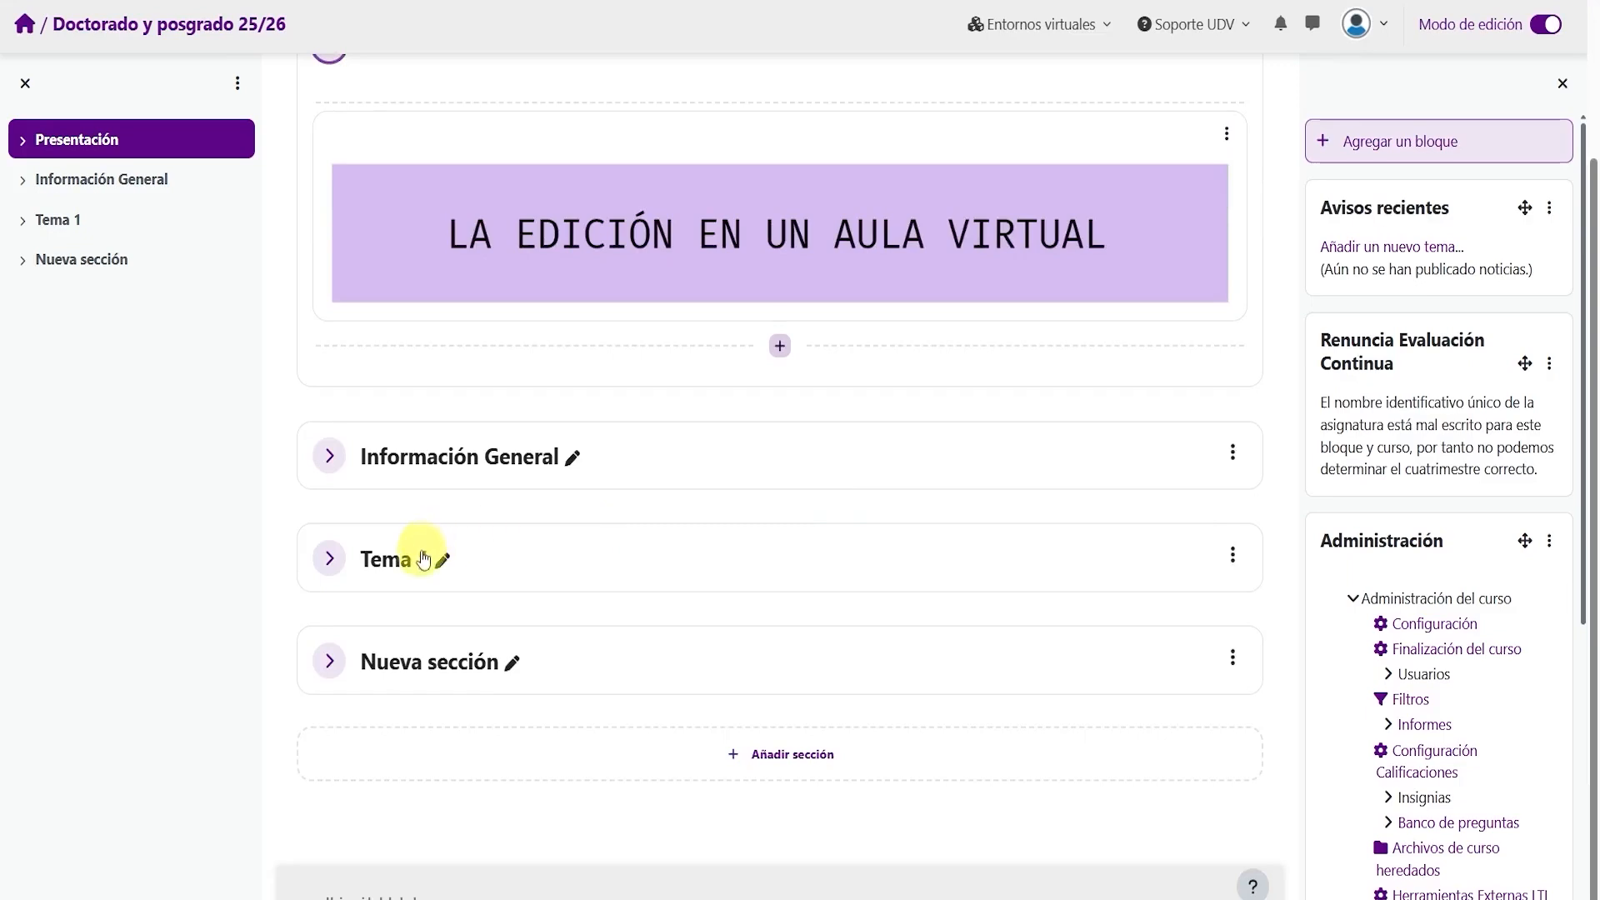
pyautogui.click(1231, 662)
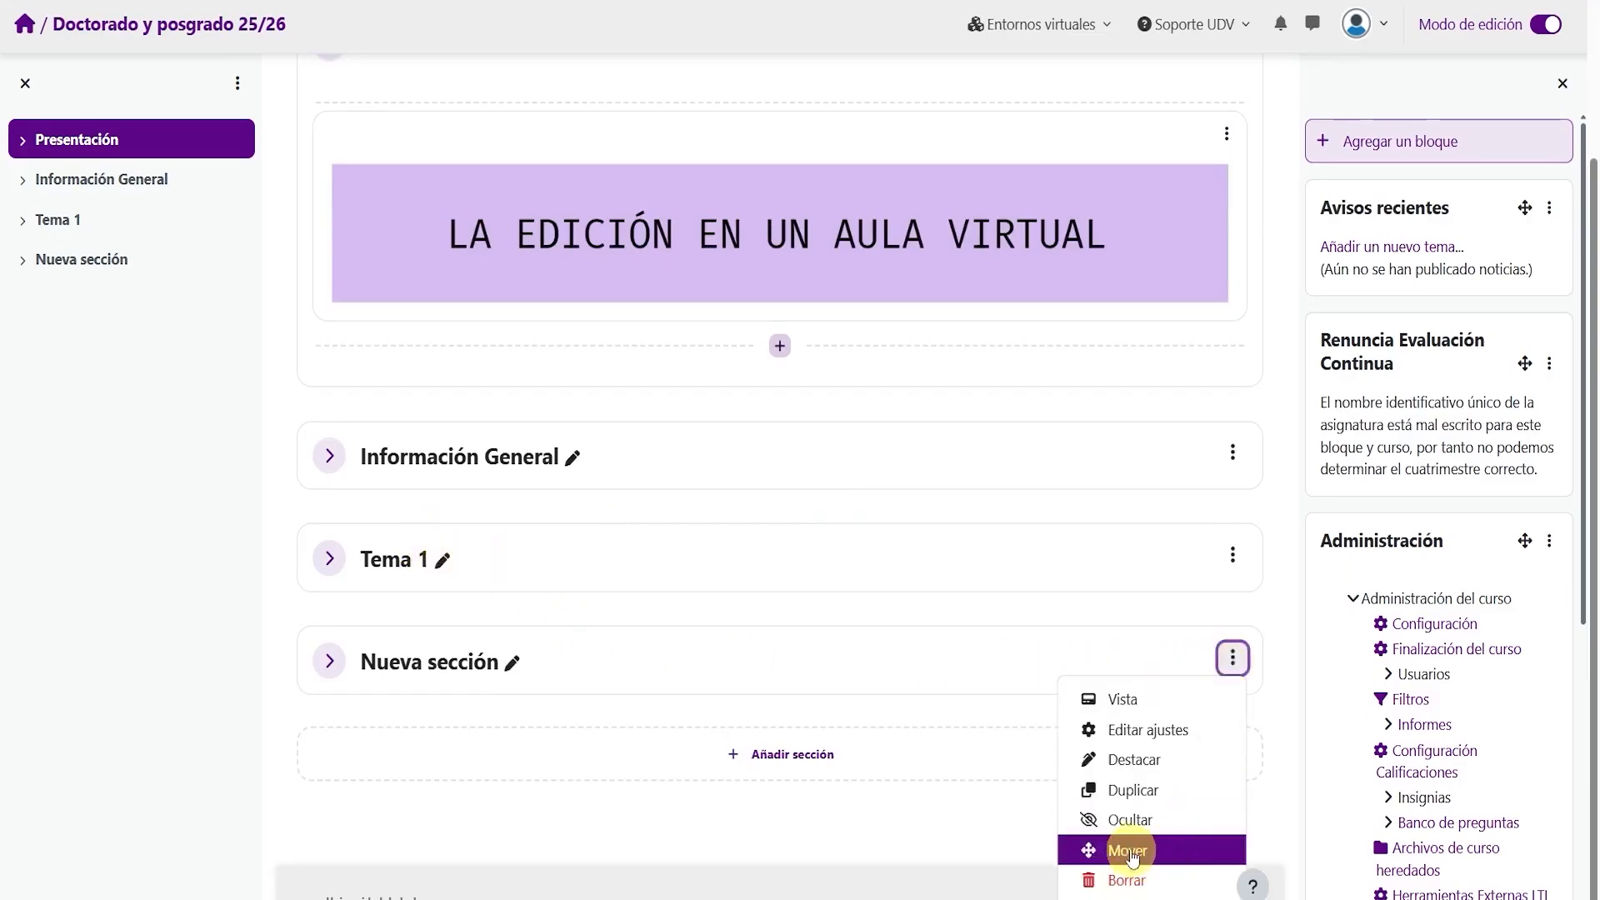
pyautogui.moveTo(669, 664); pyautogui.dragTo(646, 506)
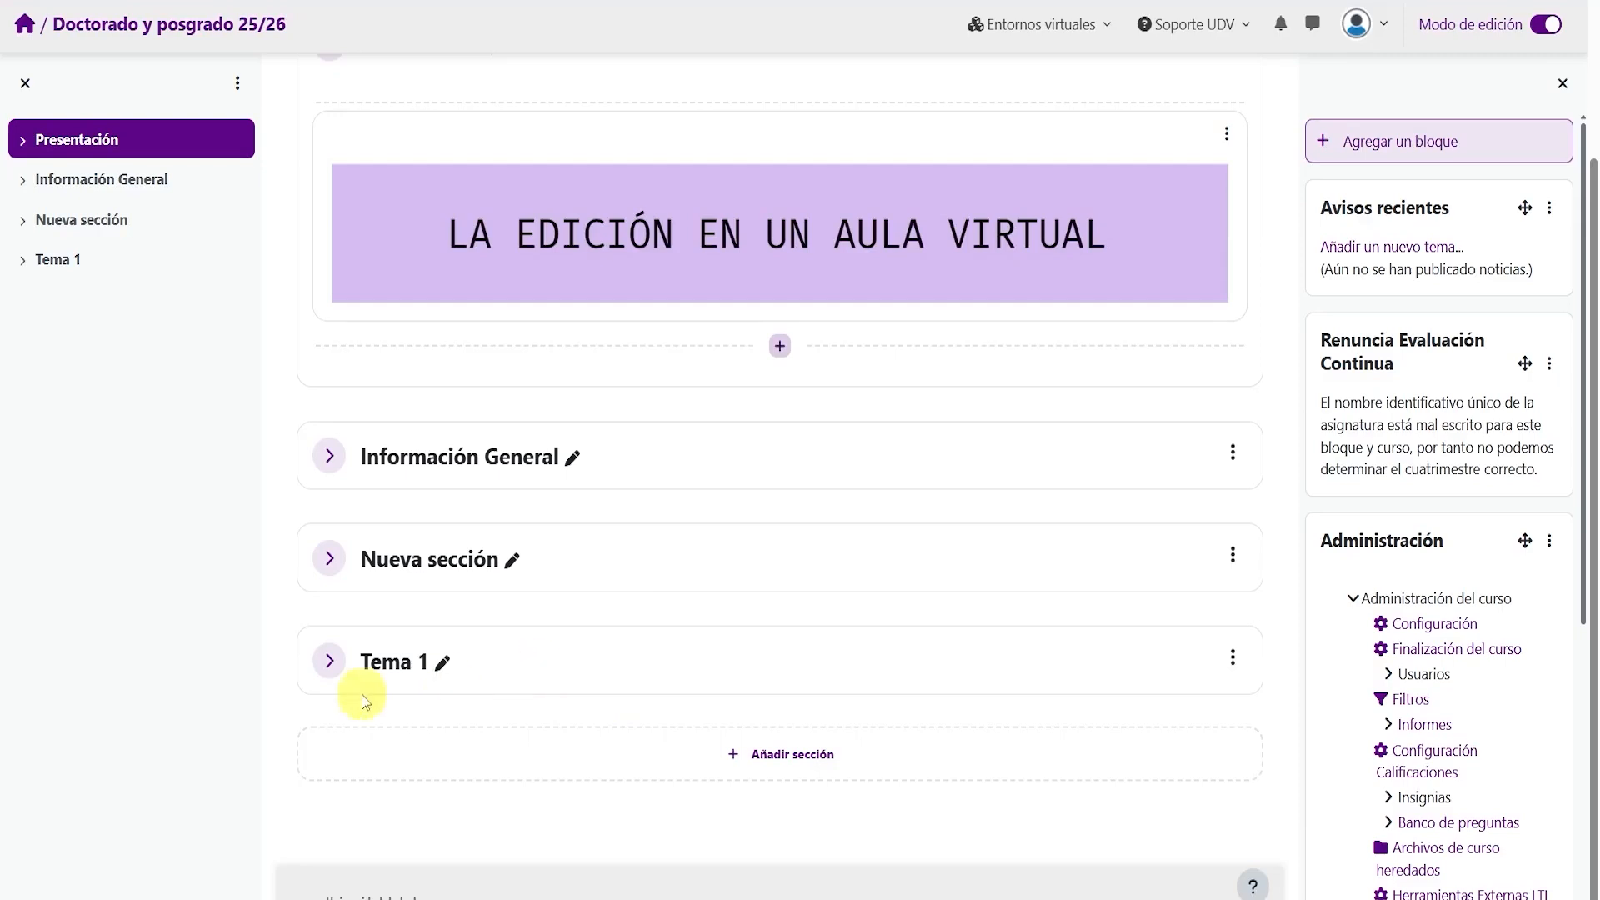
# - Expand Tema 1 and browse the activities and resources that can be added below its Contenidos subsection
pyautogui.click(330, 663)
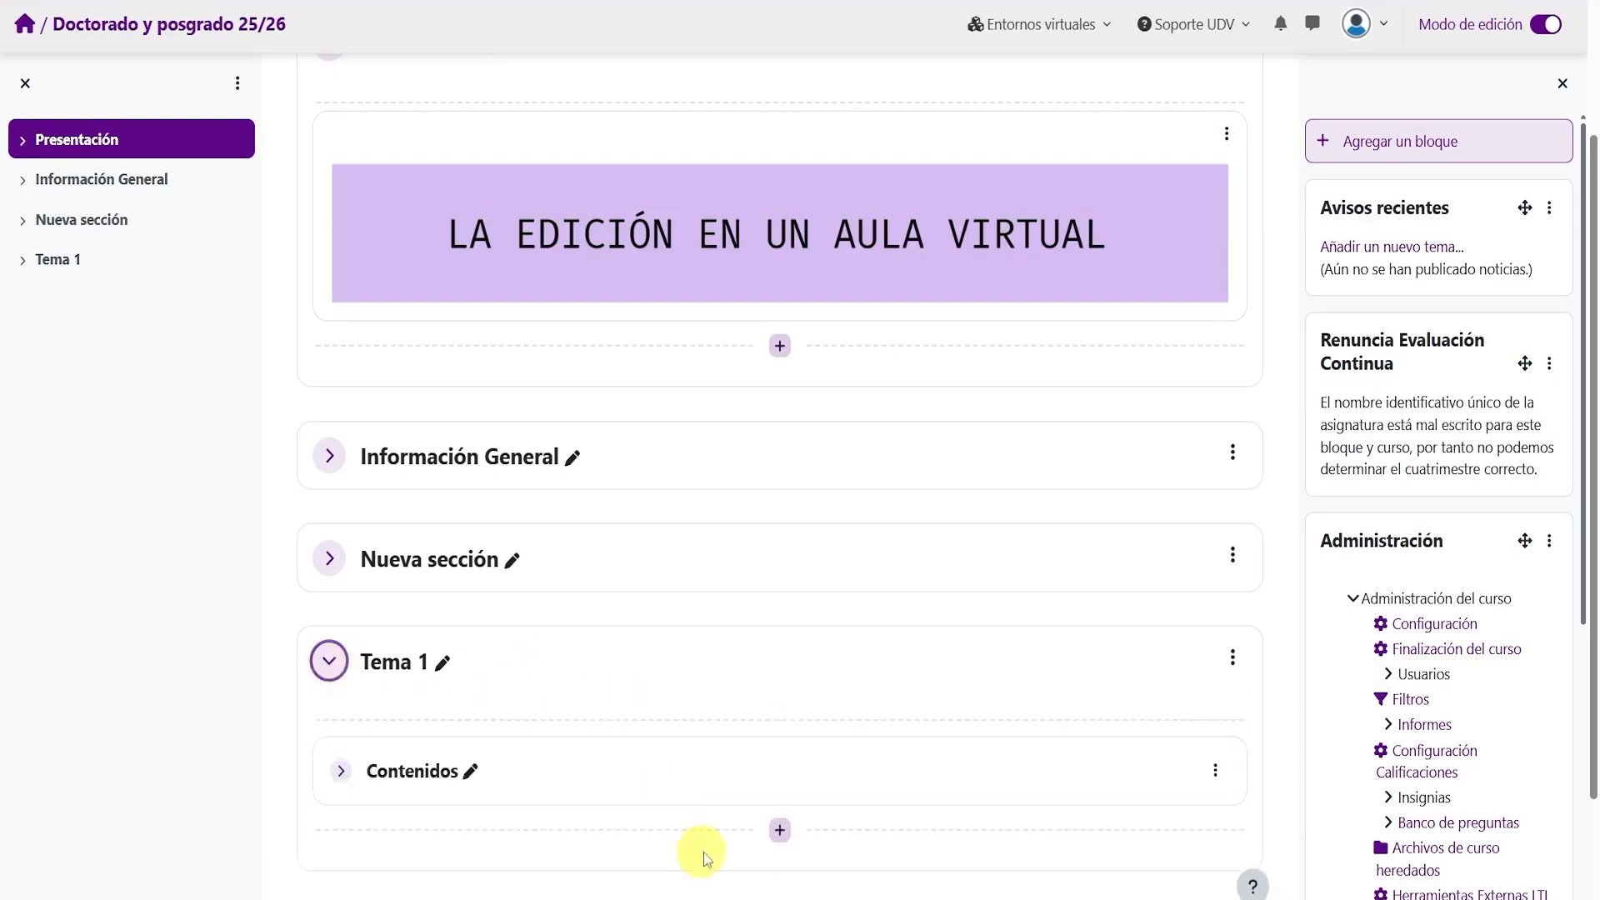
pyautogui.click(779, 831)
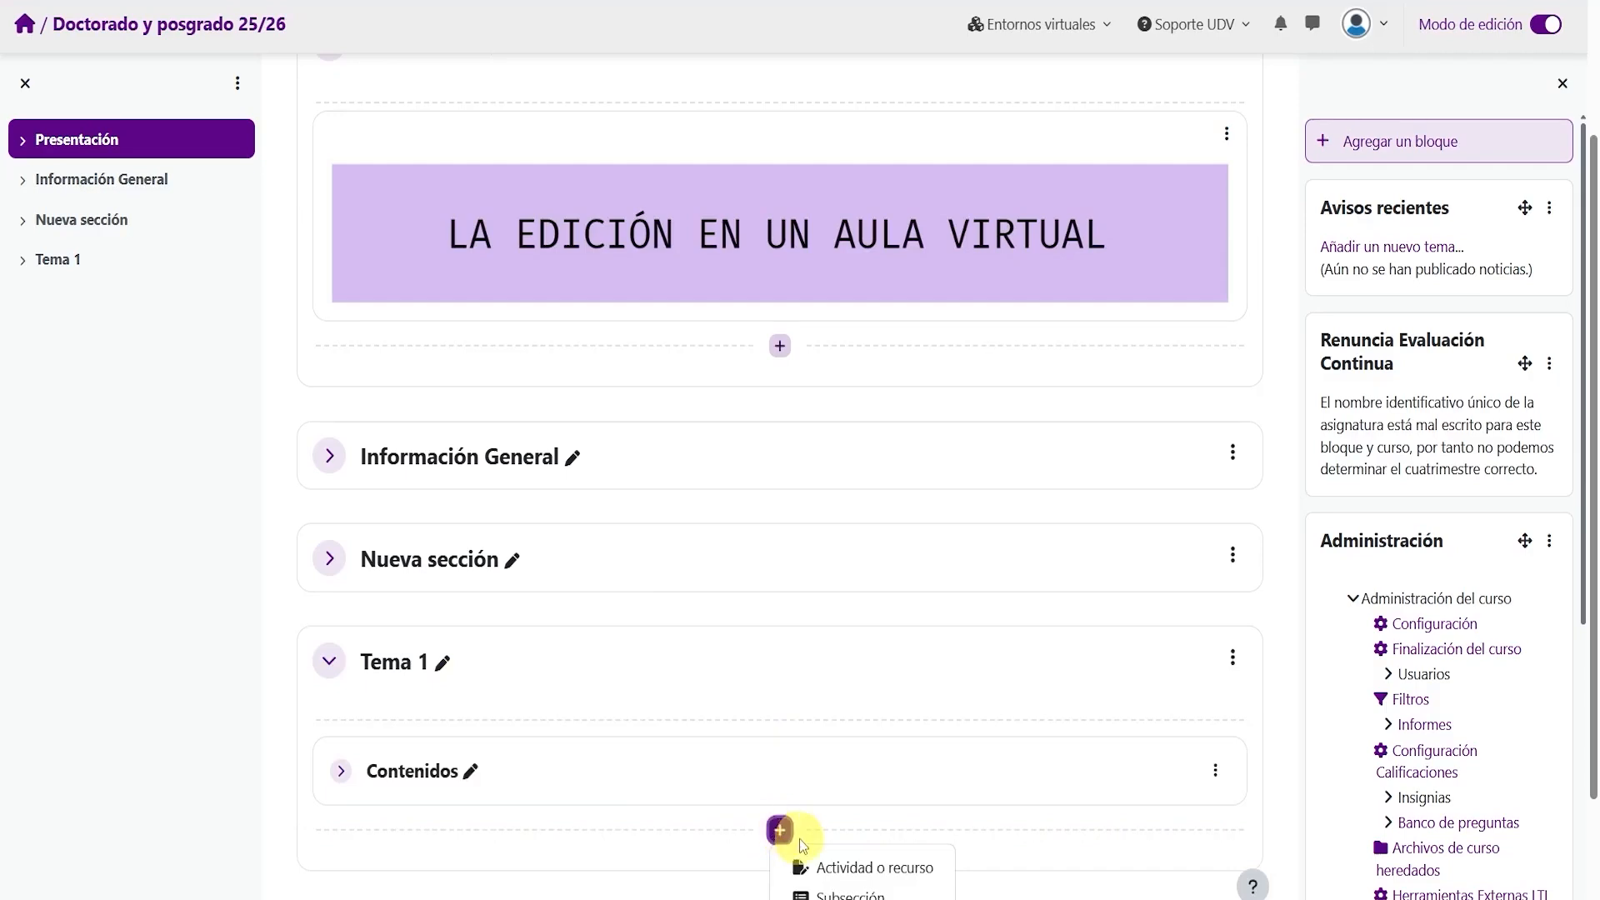
pyautogui.scroll(-1, 858, 883)
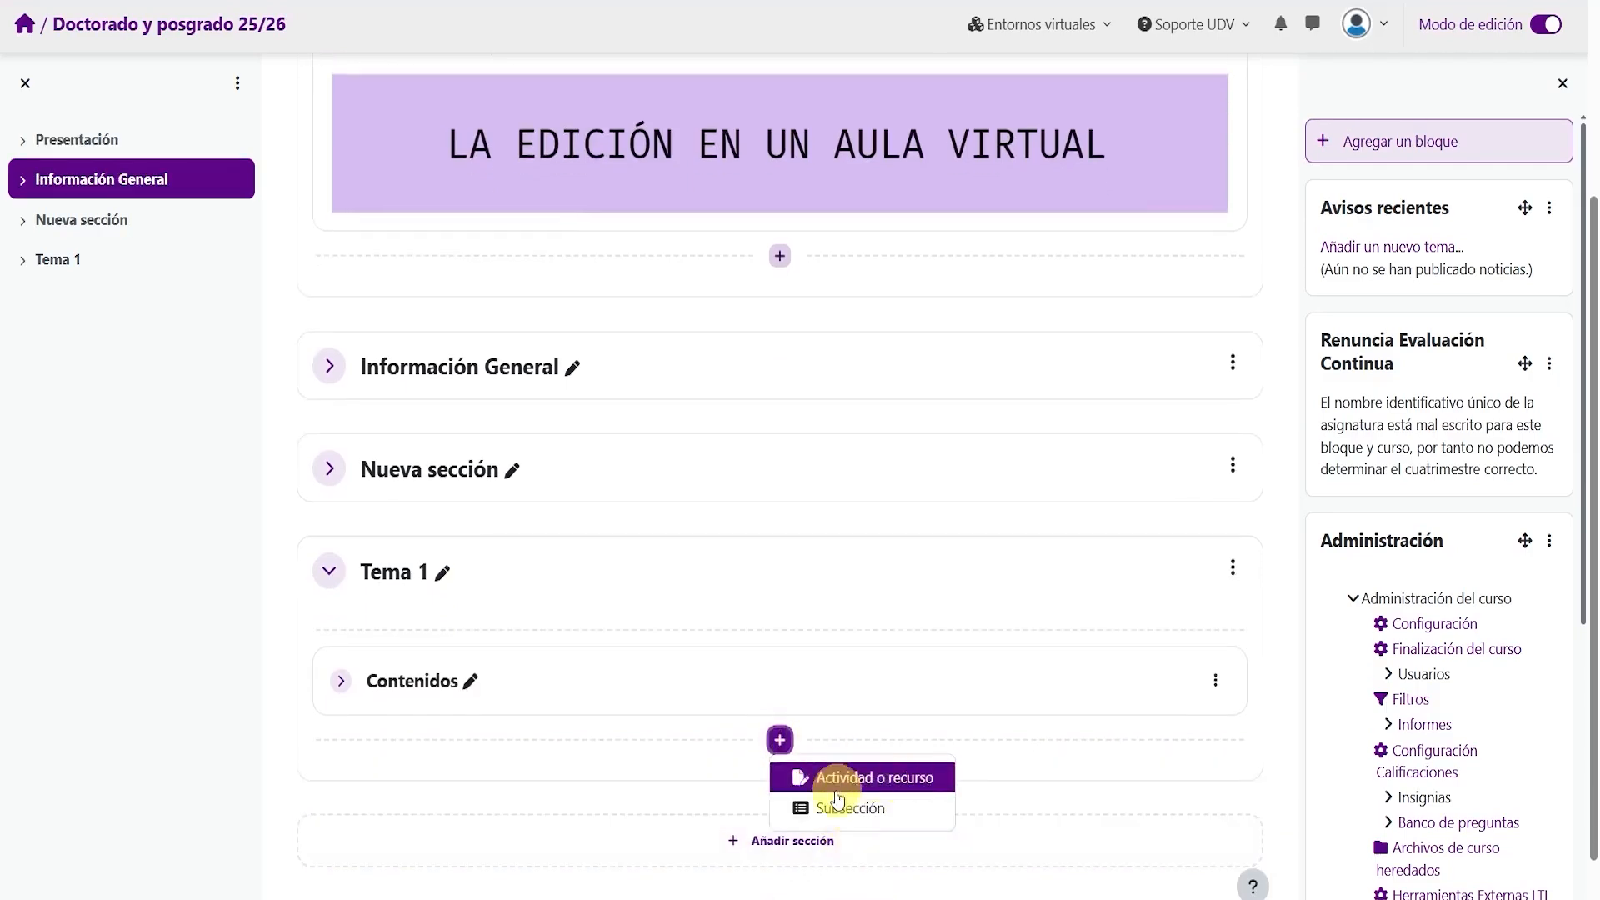
pyautogui.click(877, 775)
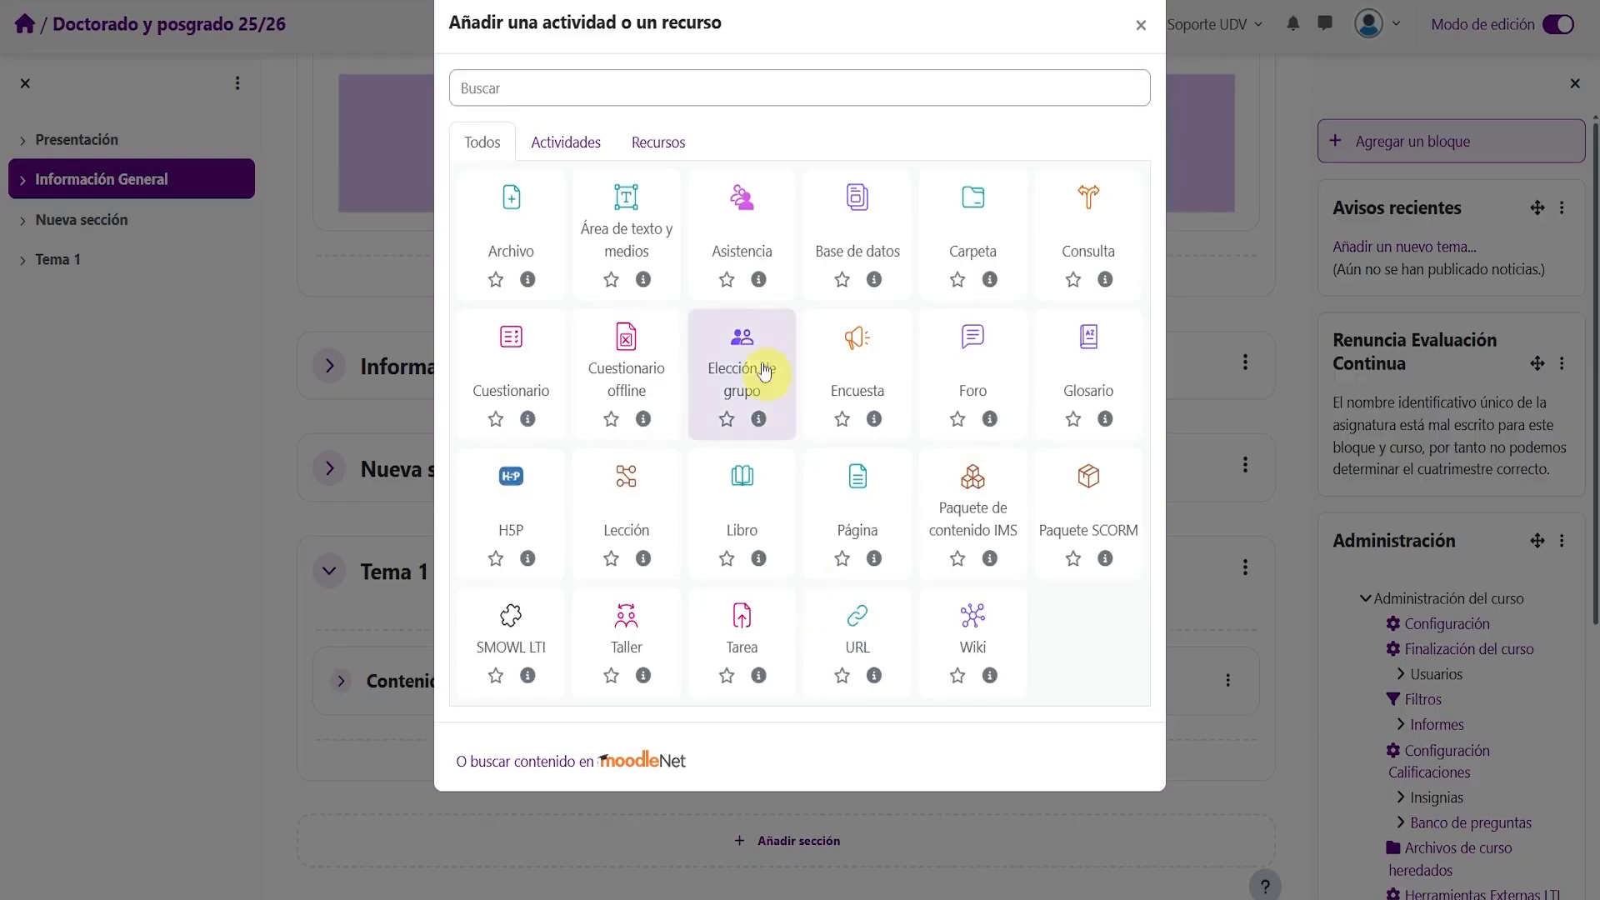
pyautogui.click(567, 148)
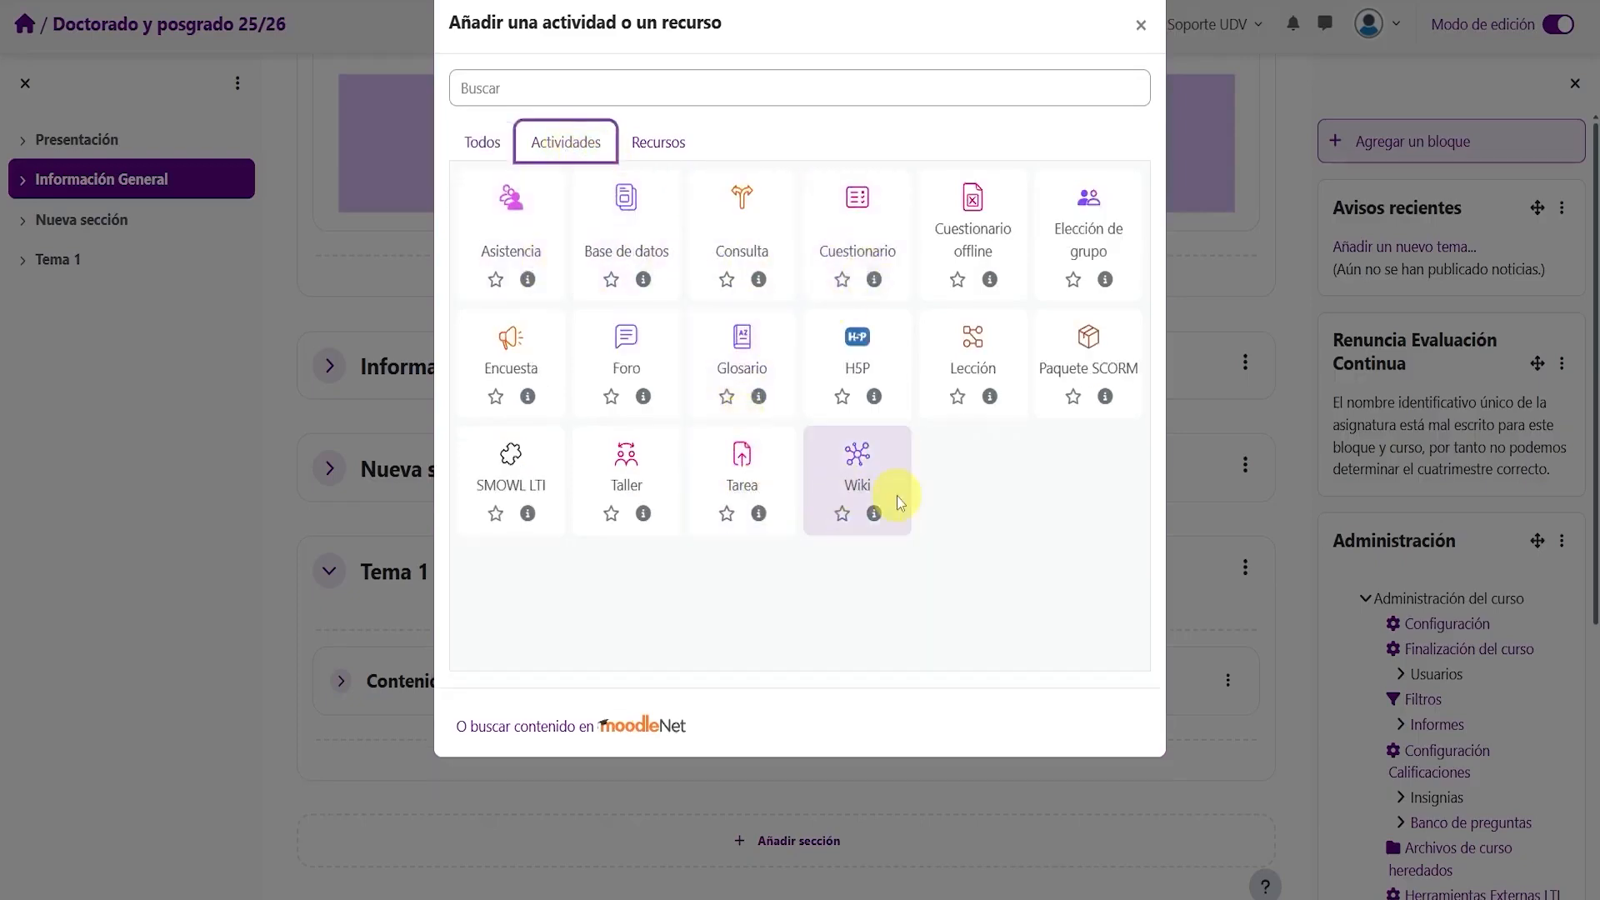
pyautogui.click(659, 146)
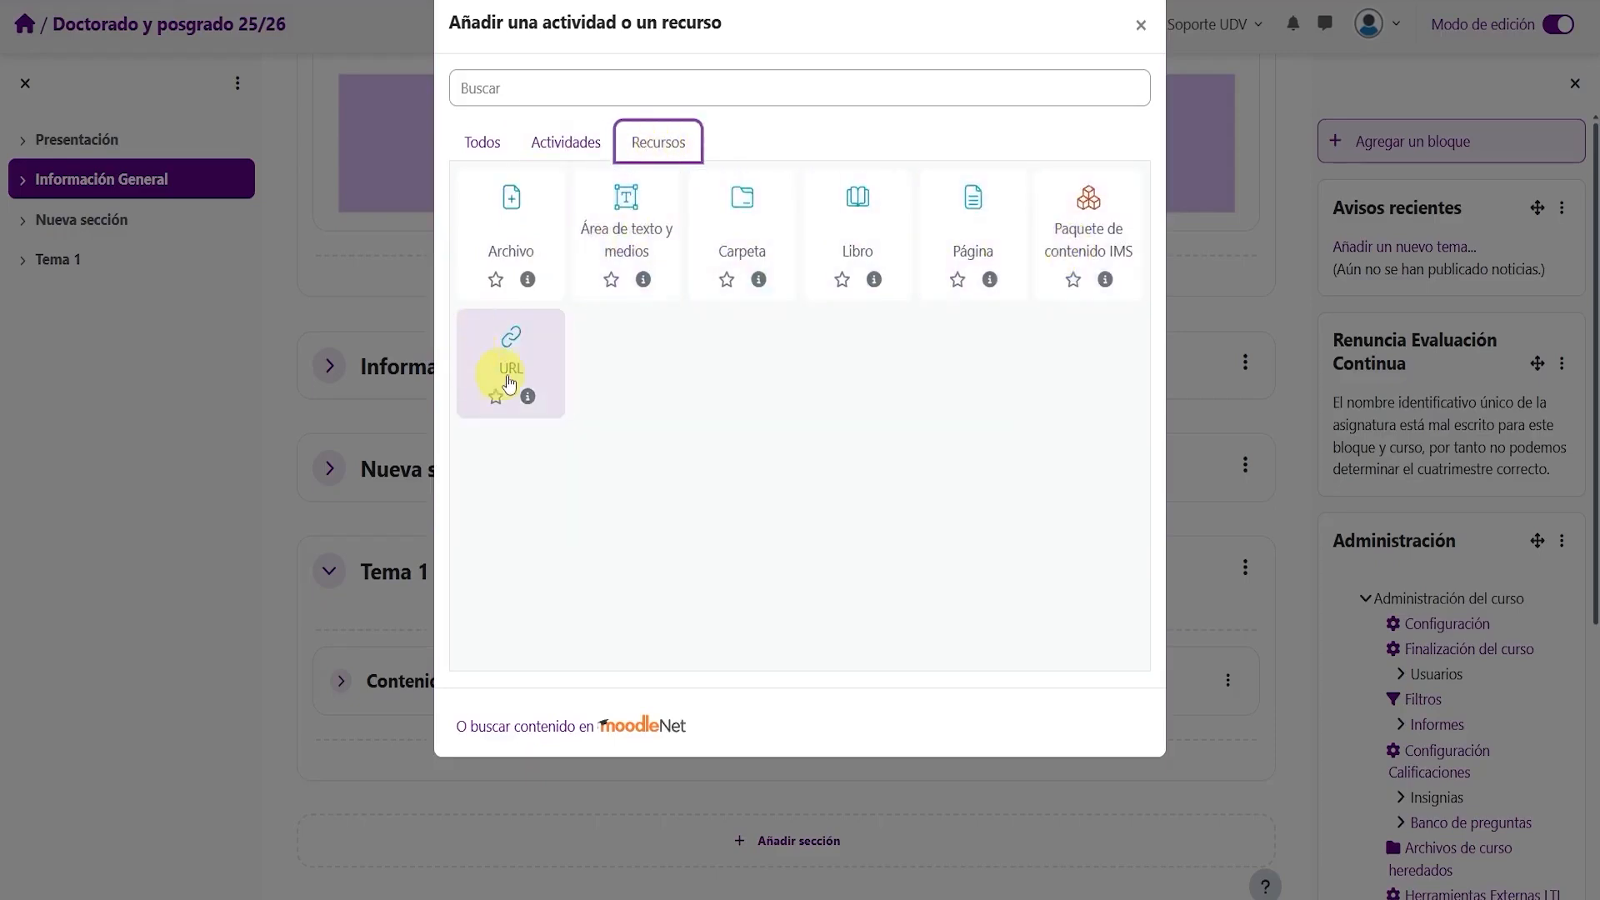
pyautogui.click(1140, 25)
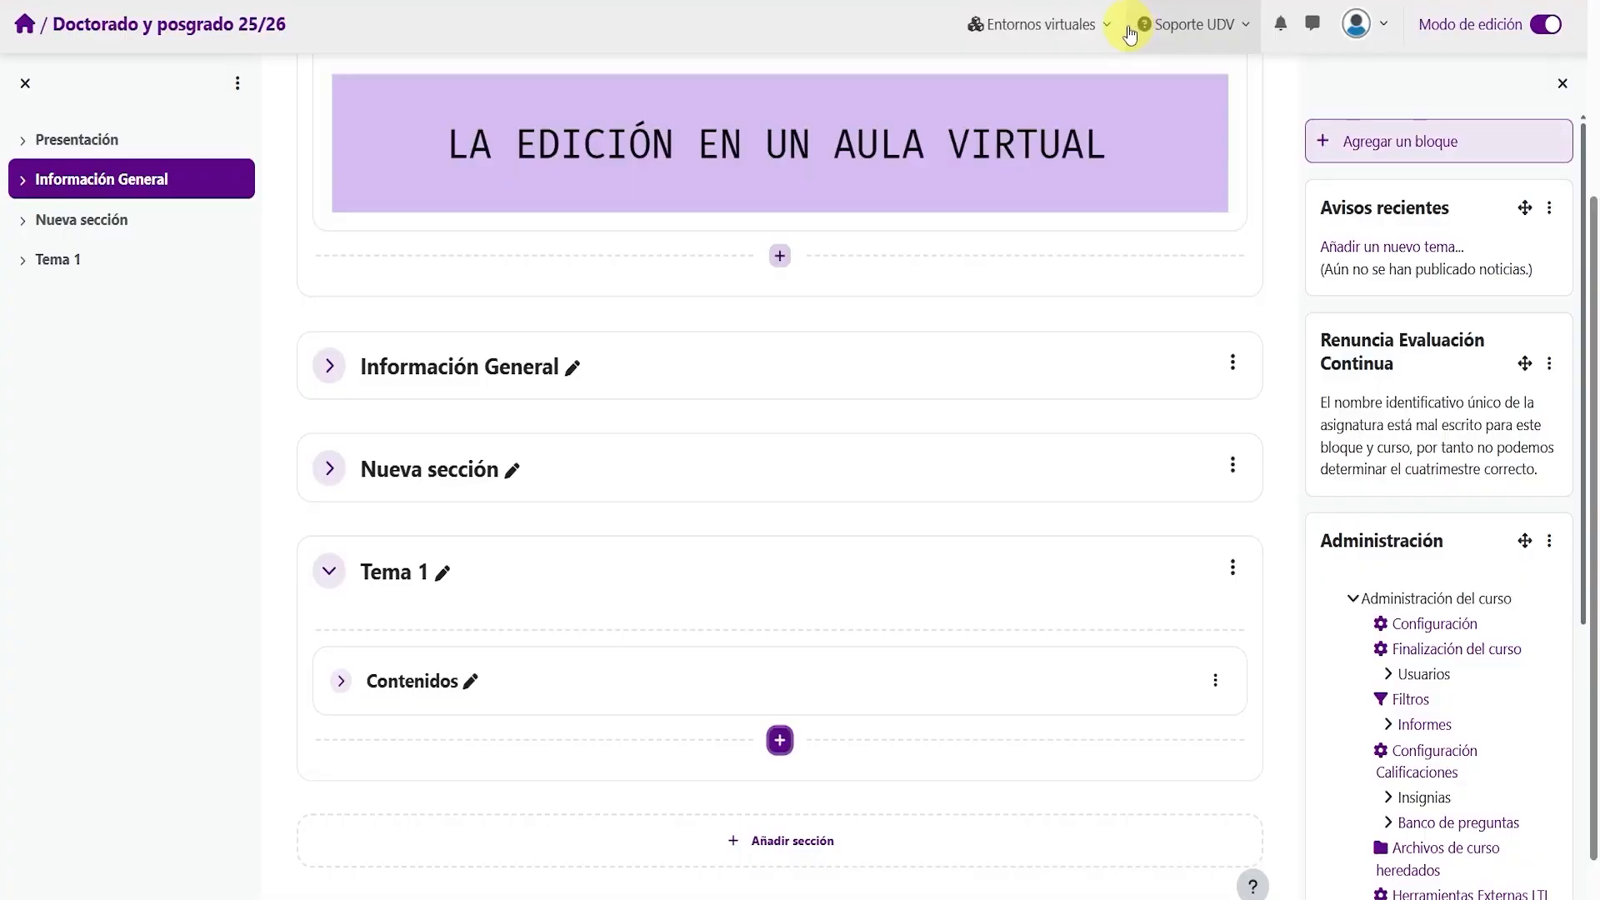
# - Add a subsection named "Actividades" below the Contenidos subsection of Tema 1
pyautogui.click(780, 741)
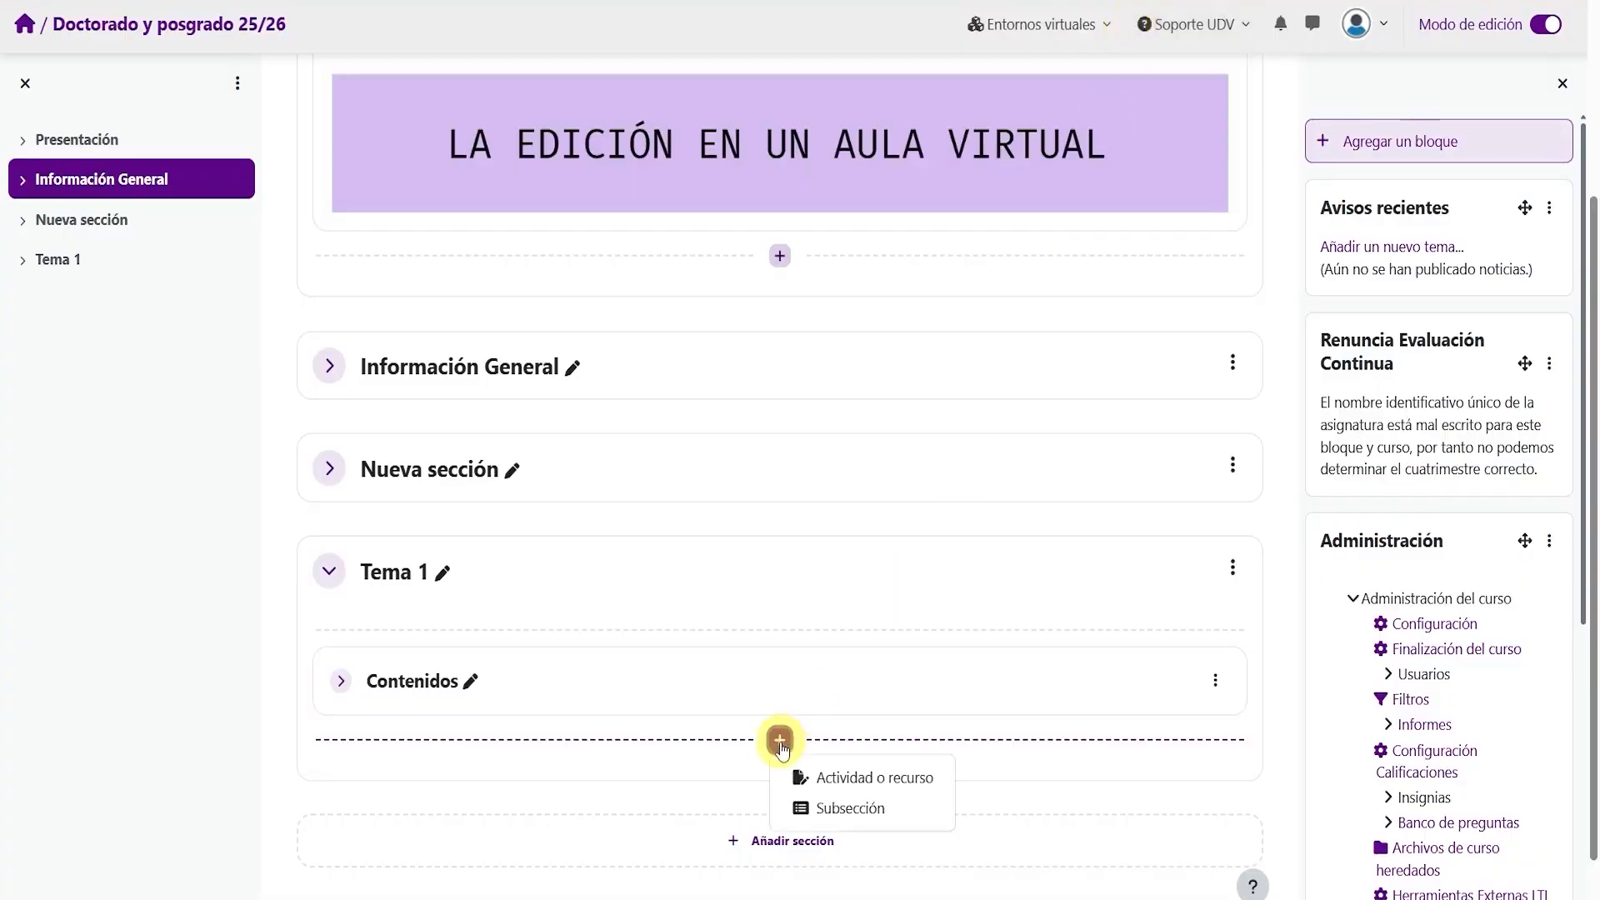
pyautogui.click(858, 812)
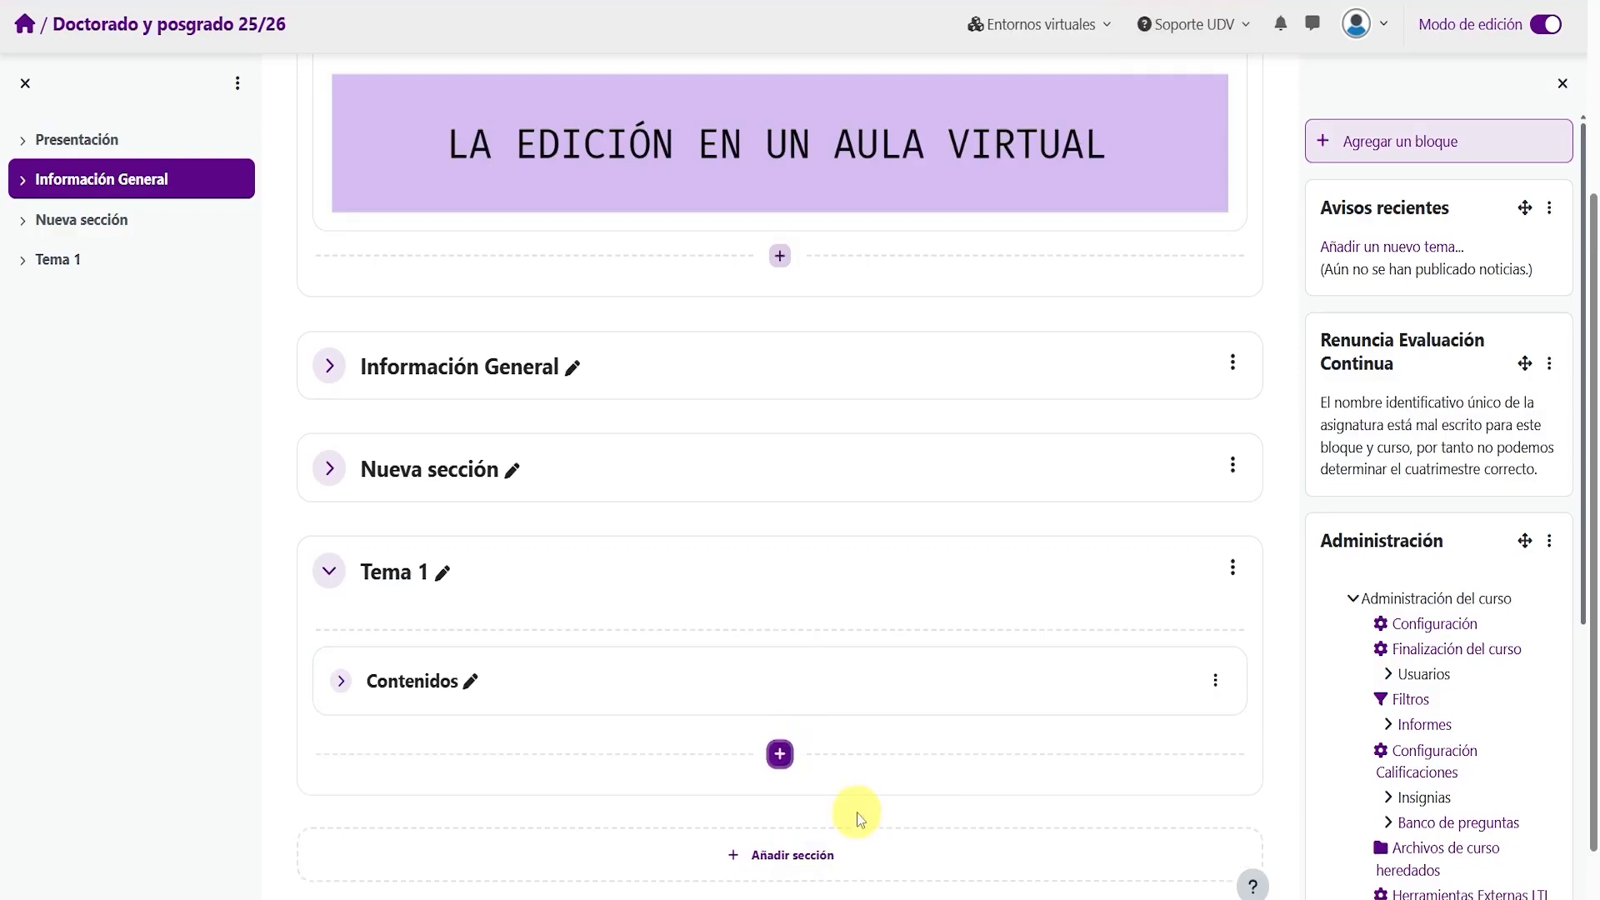
pyautogui.click(525, 785)
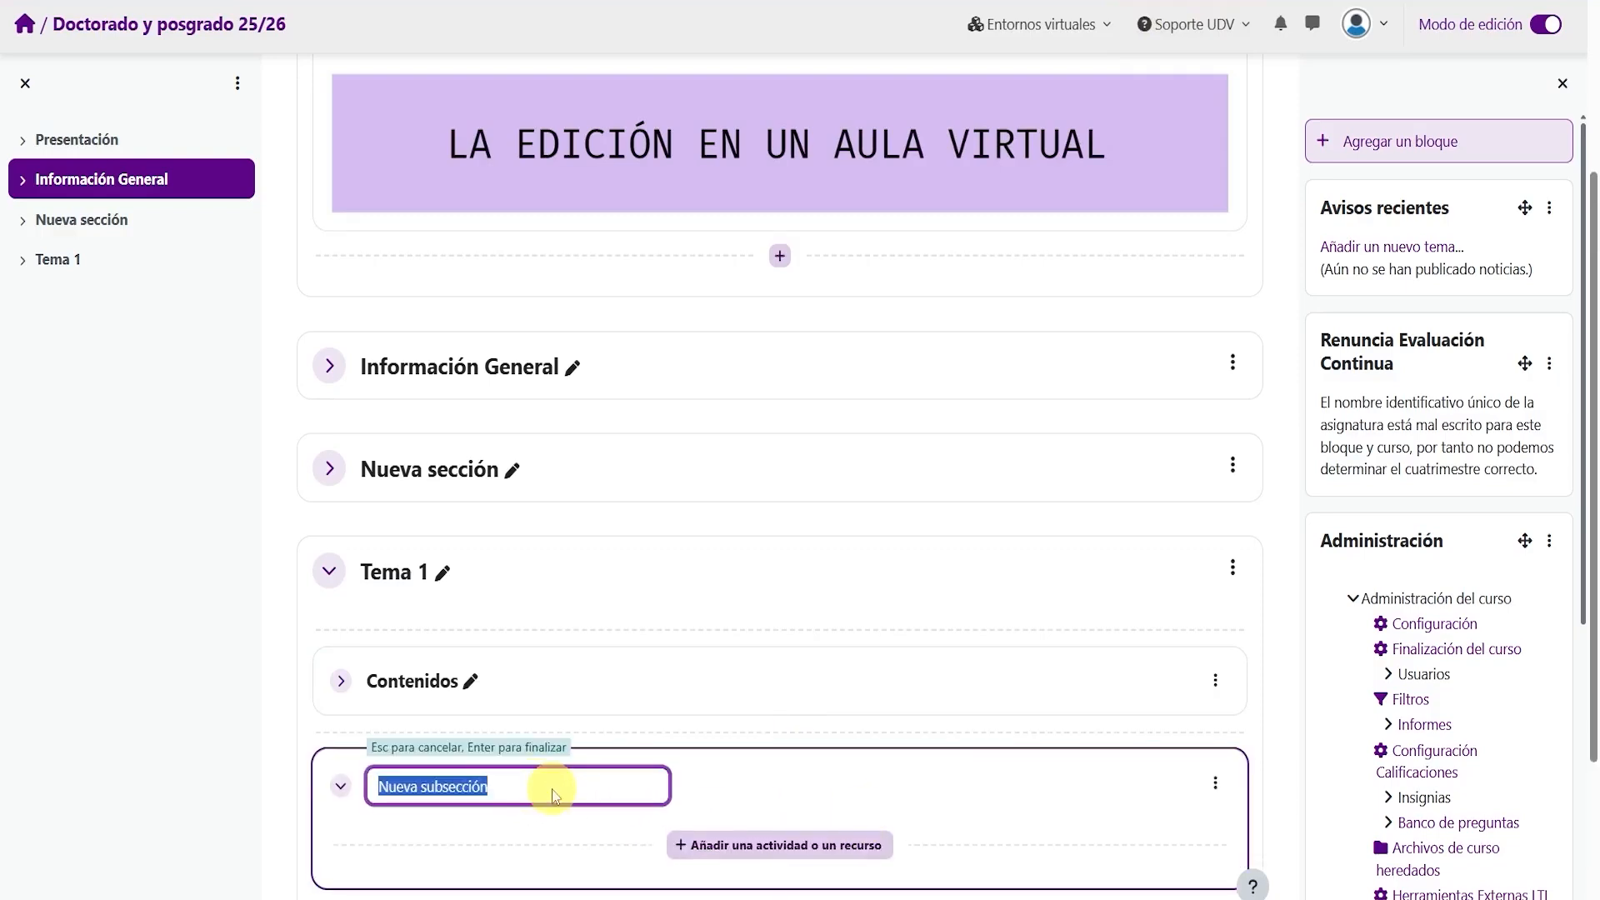
pyautogui.write('Actividades')
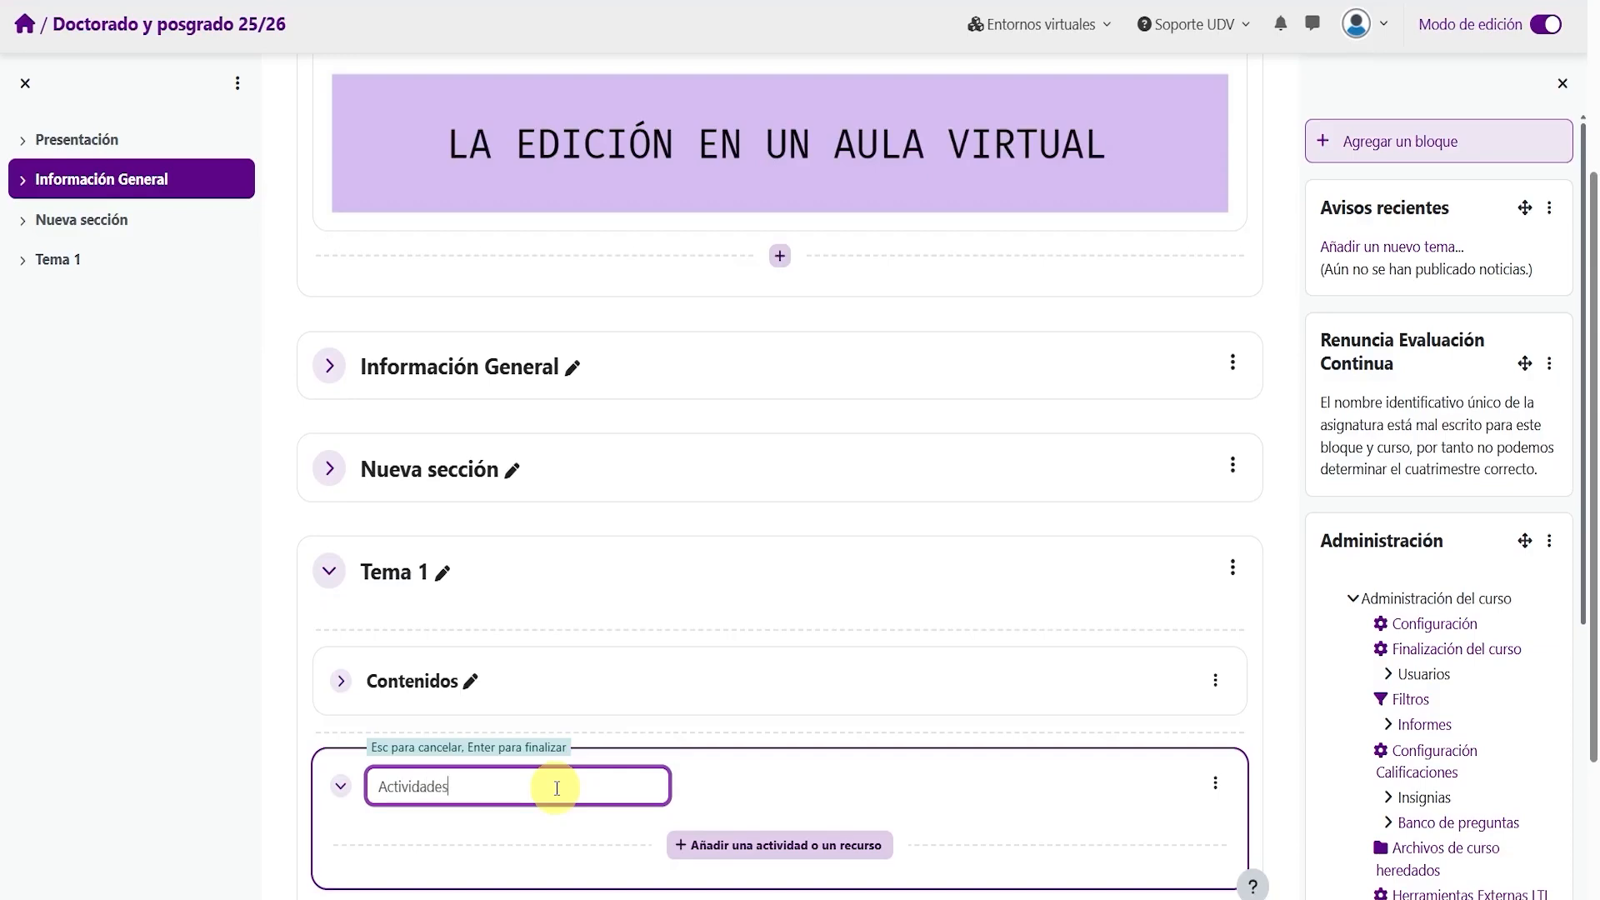
pyautogui.press('Return')
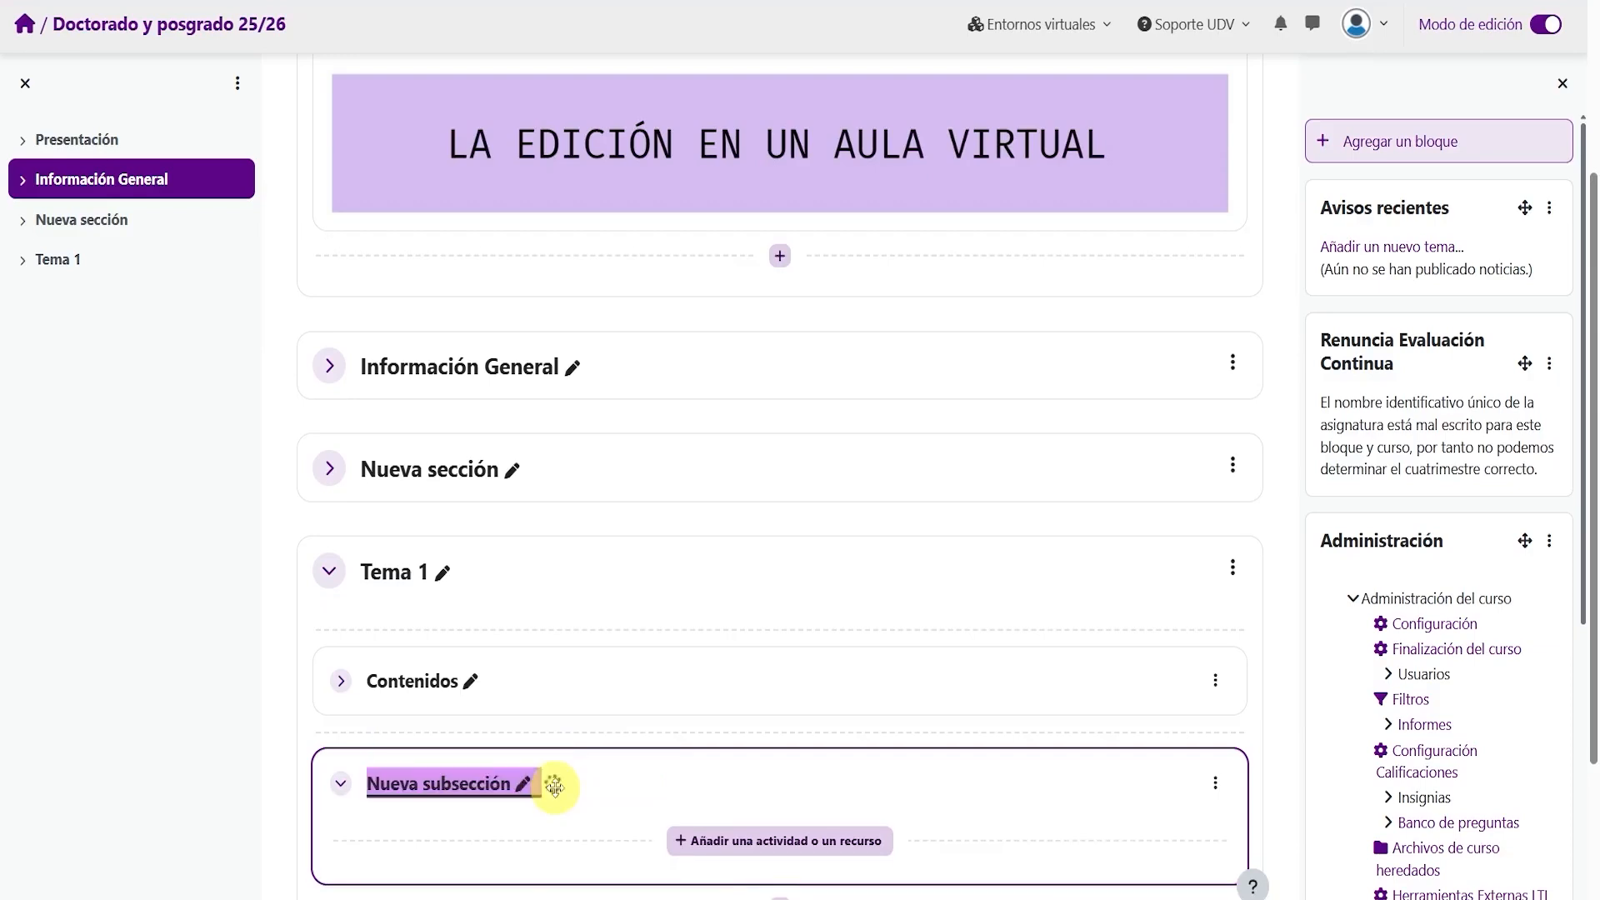
pyautogui.scroll(-1, 492, 648)
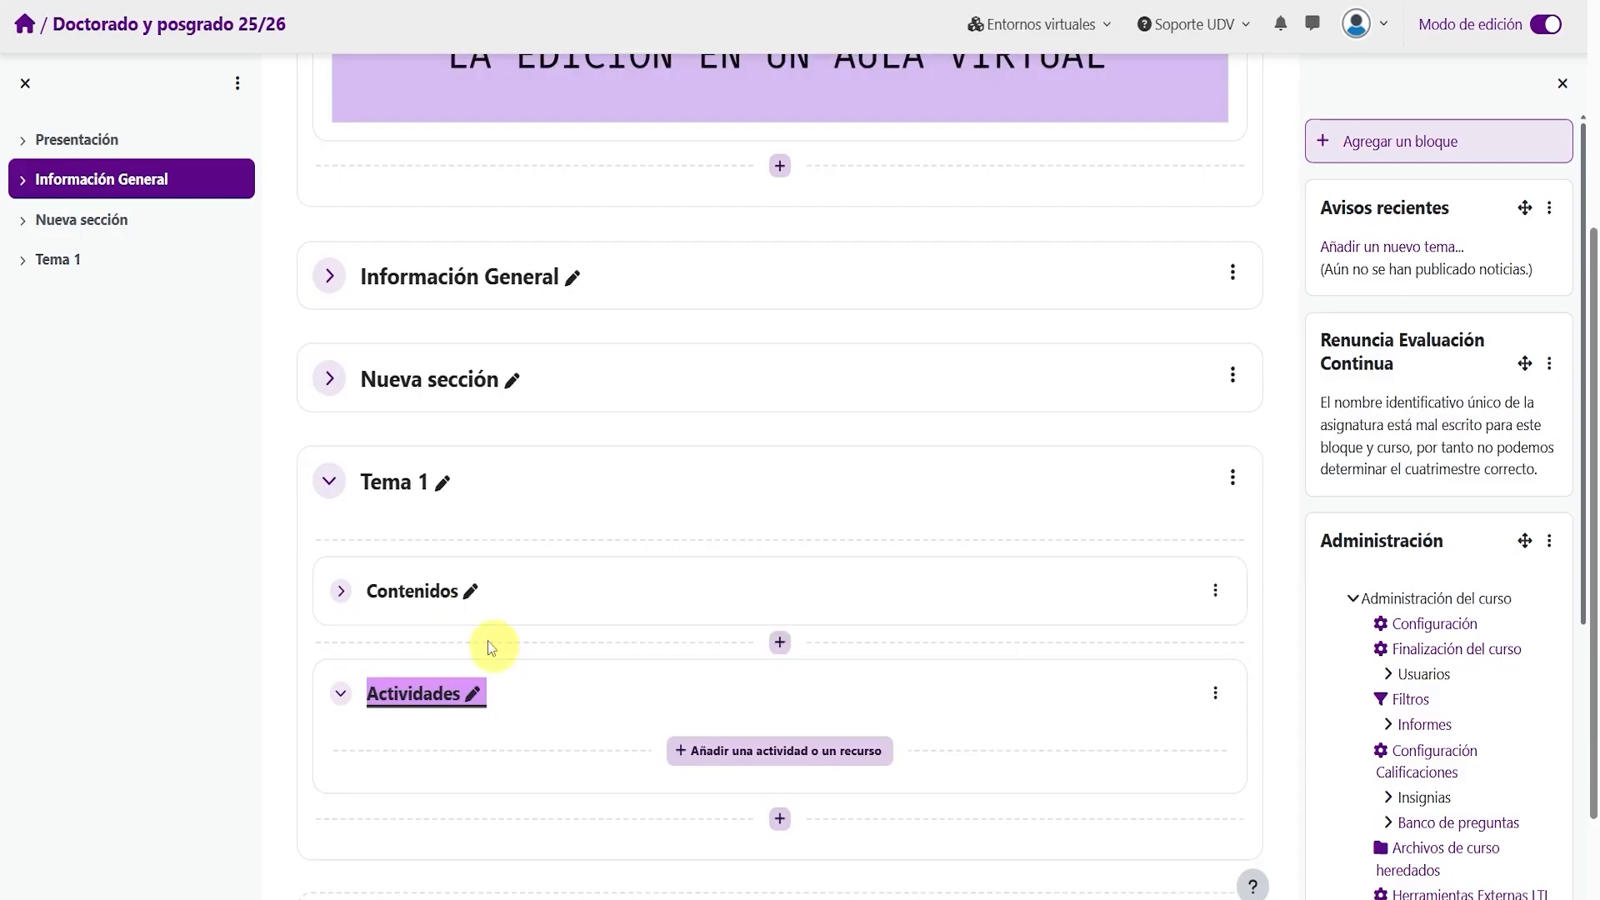
pyautogui.click(332, 487)
pyautogui.click(330, 663)
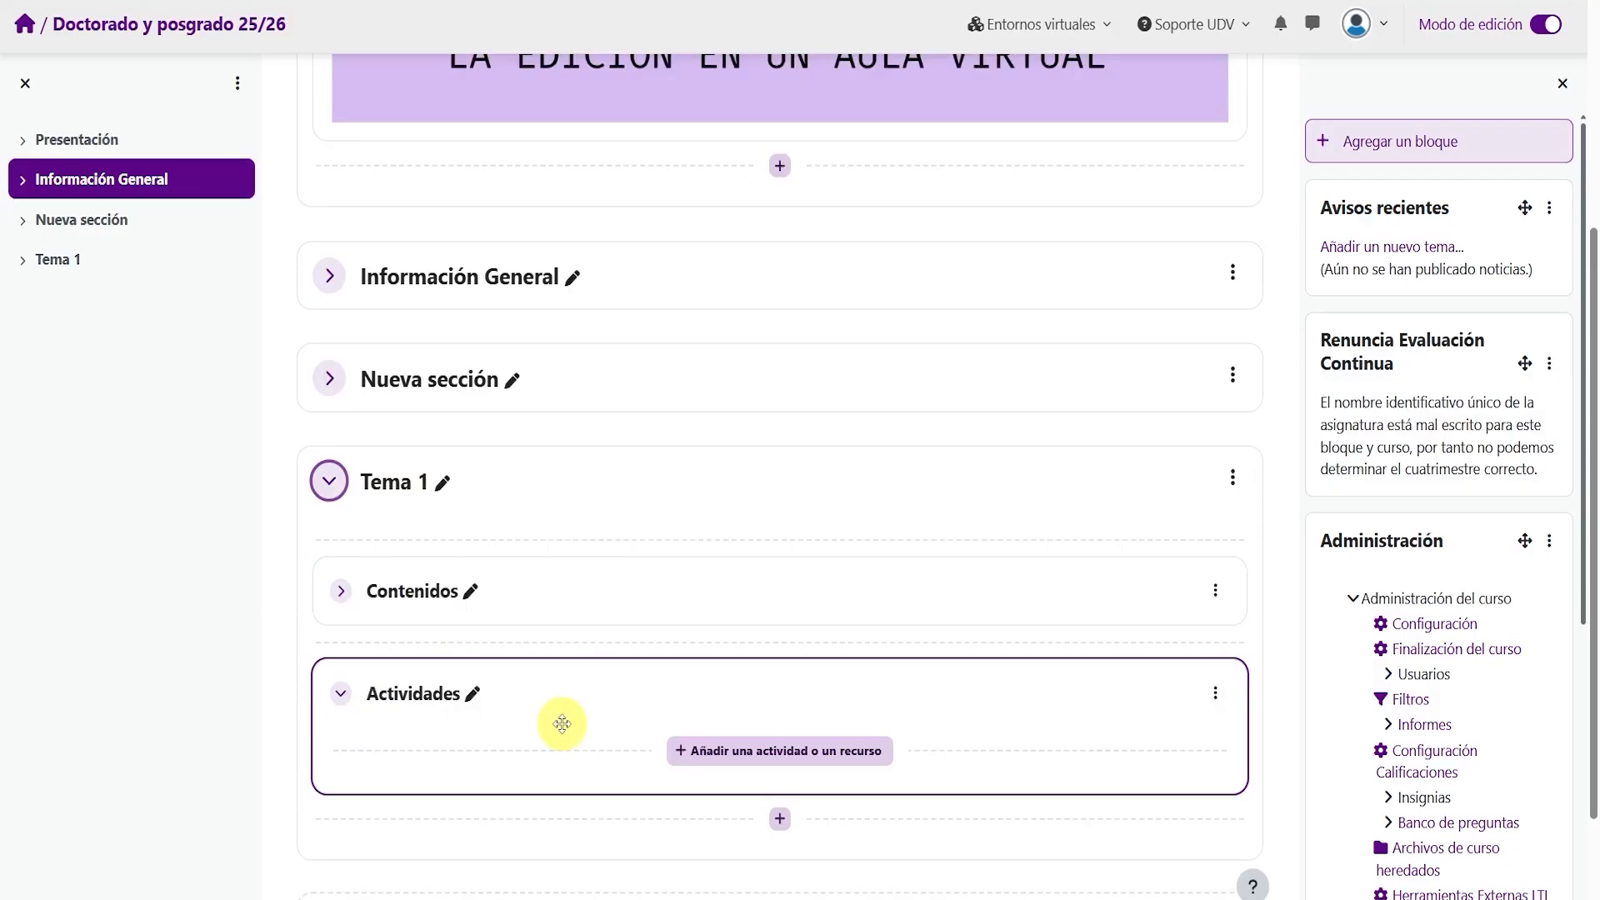
# - Review the actions for the Consultas generales del alumnado forum, within Información General's Espacio para la documentación, including availability and group mode, and collapse Información General
pyautogui.click(329, 277)
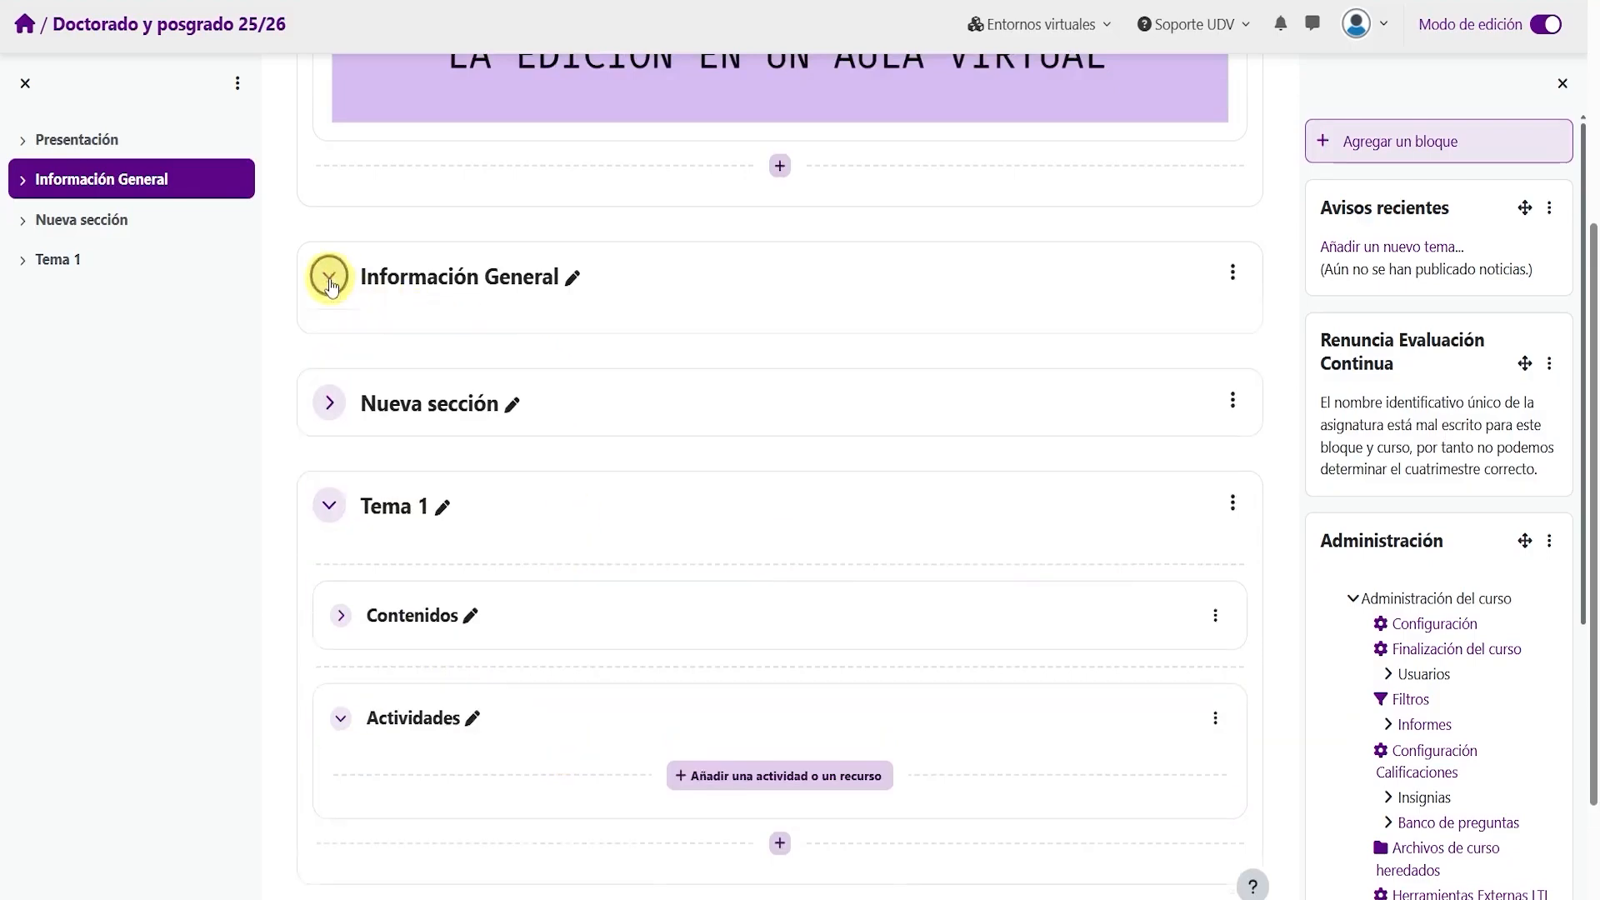
pyautogui.click(341, 488)
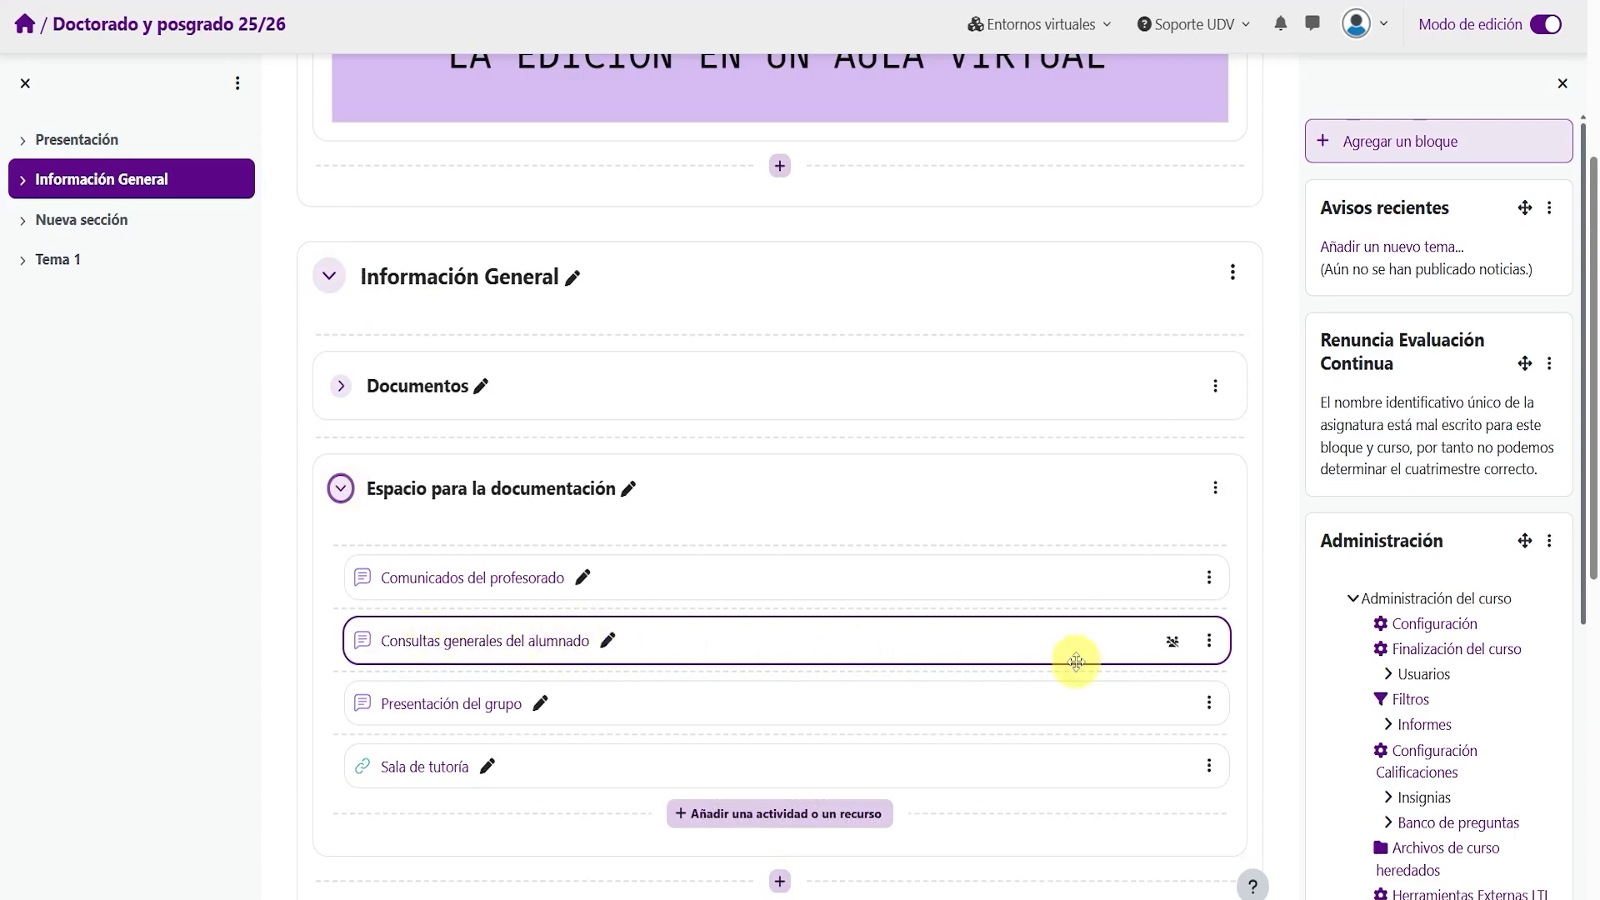
pyautogui.click(1211, 643)
pyautogui.click(1215, 646)
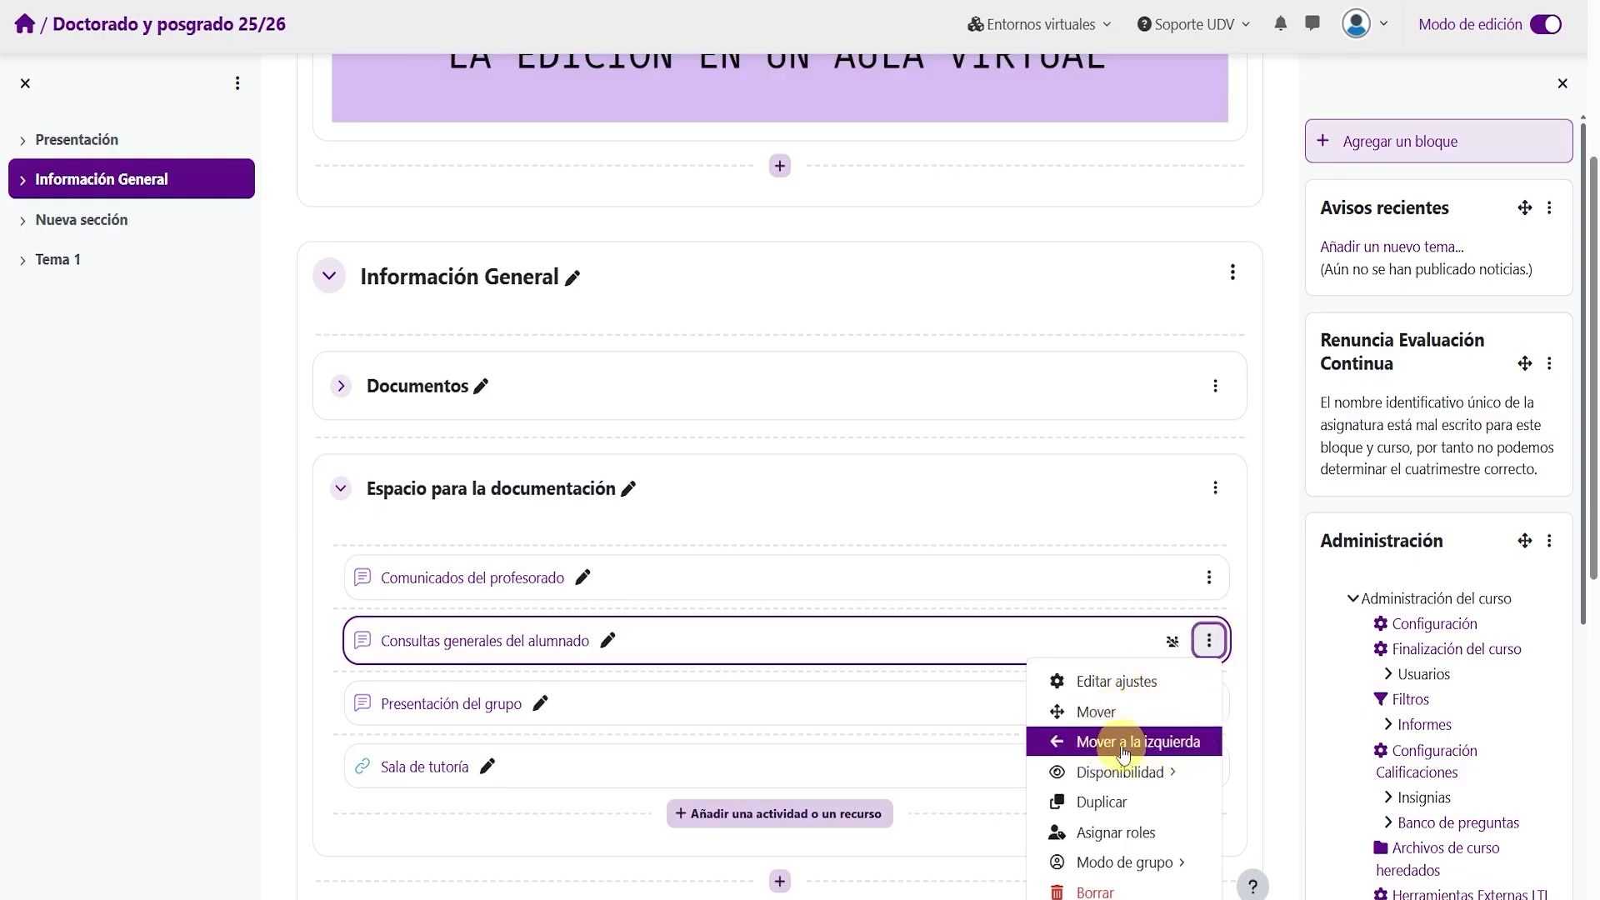
pyautogui.moveTo(1121, 768)
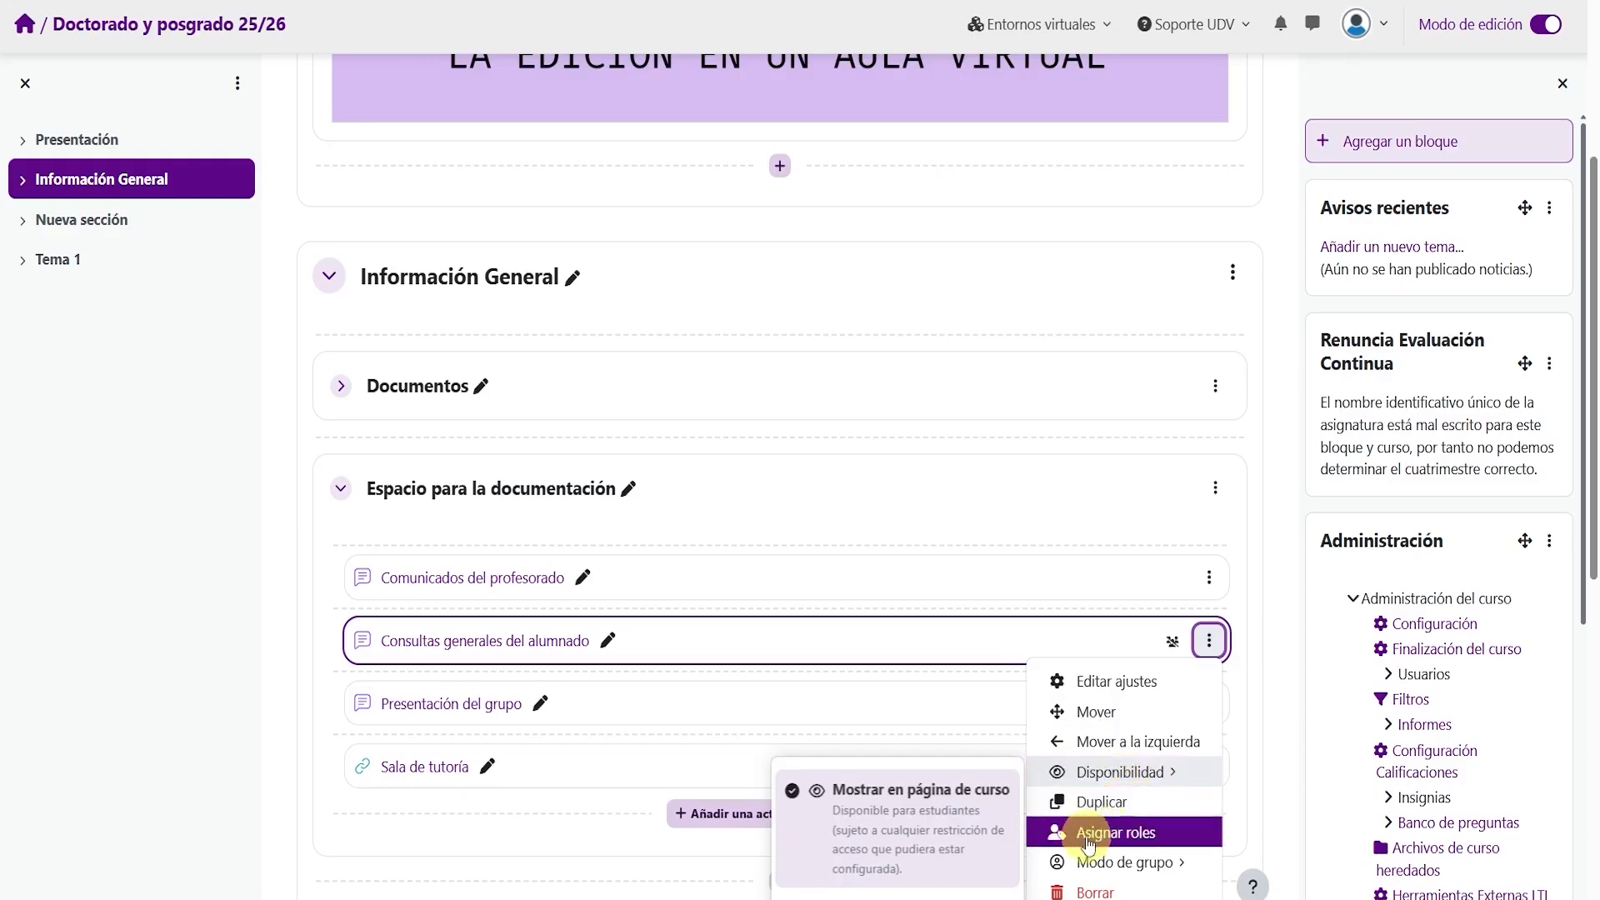
pyautogui.moveTo(1108, 862)
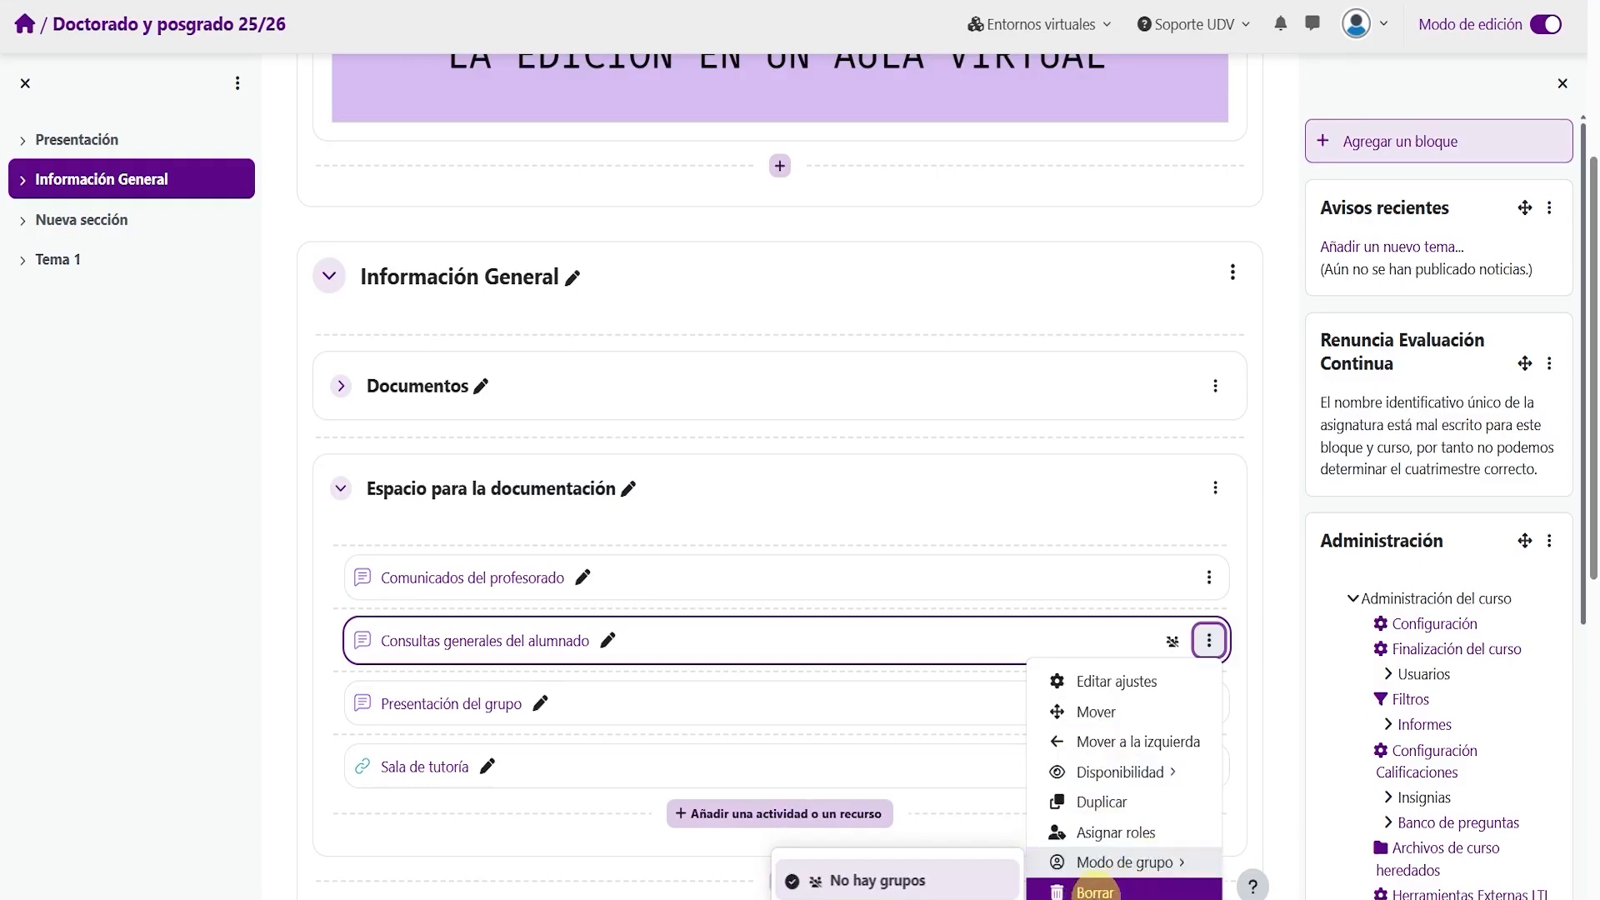
pyautogui.click(912, 527)
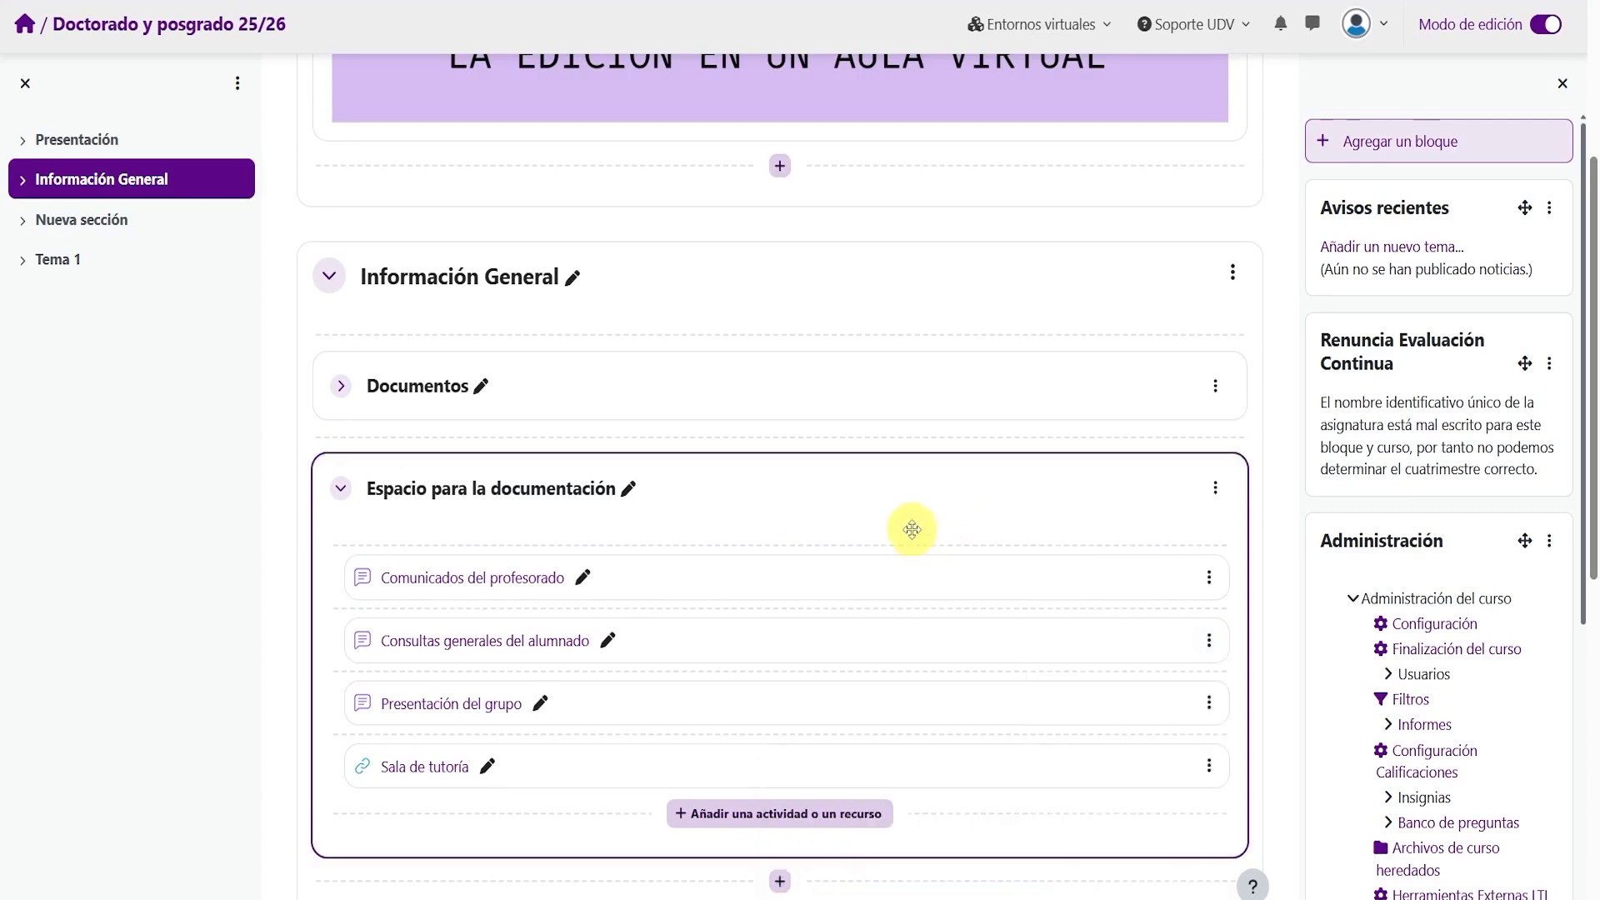
pyautogui.click(330, 278)
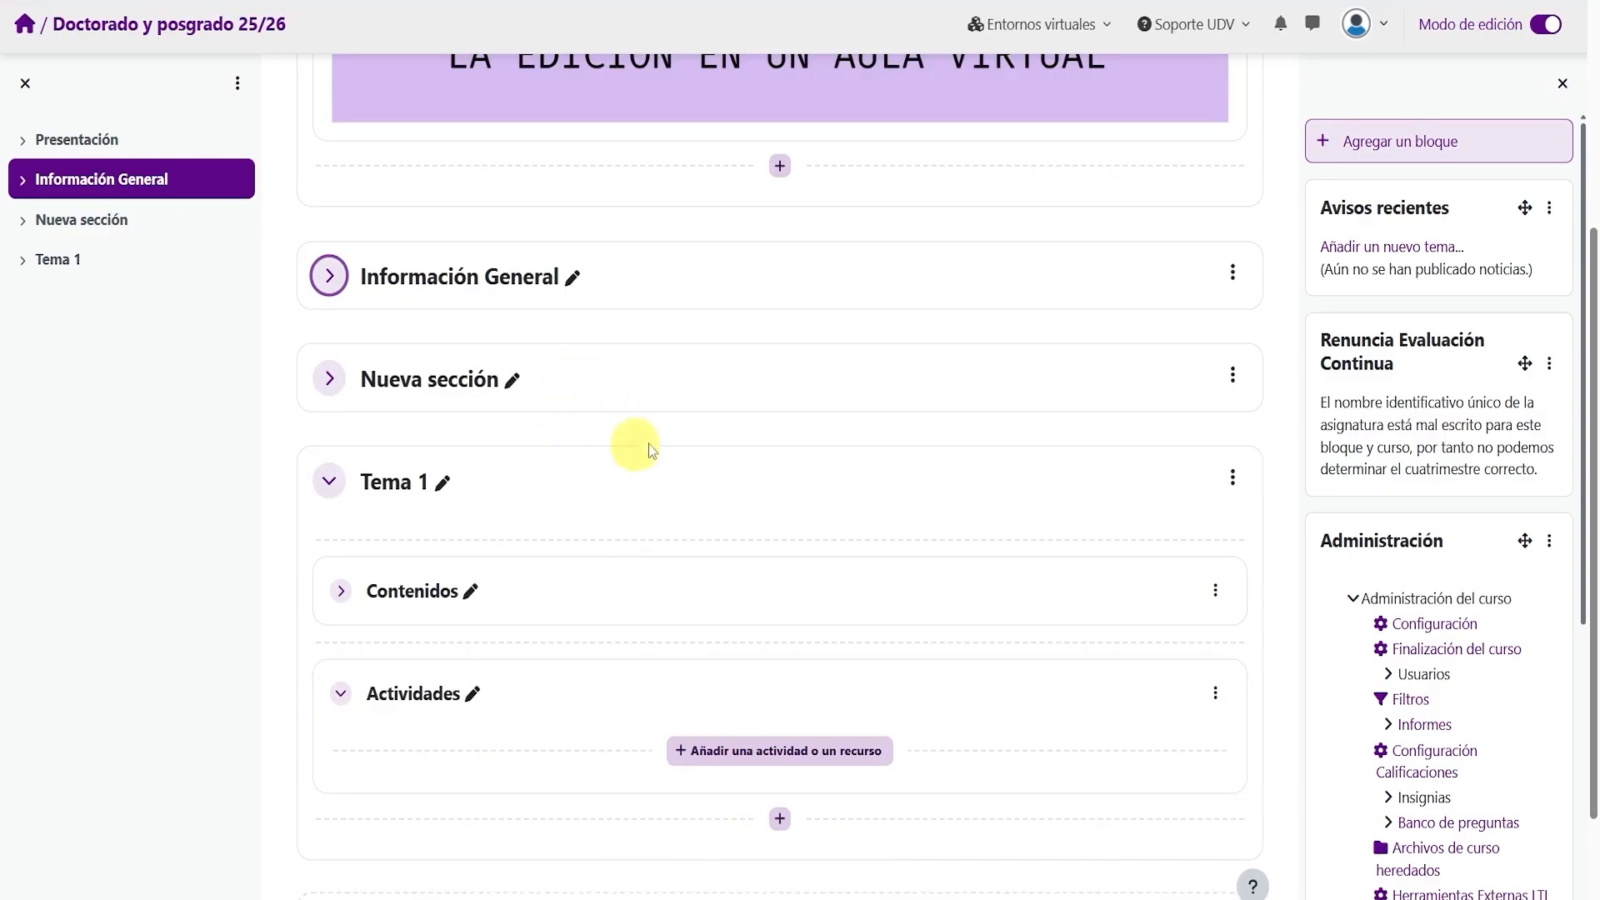
# - Insert a new section between the existing "Nueva sección" and Tema 1
pyautogui.moveTo(779, 433)
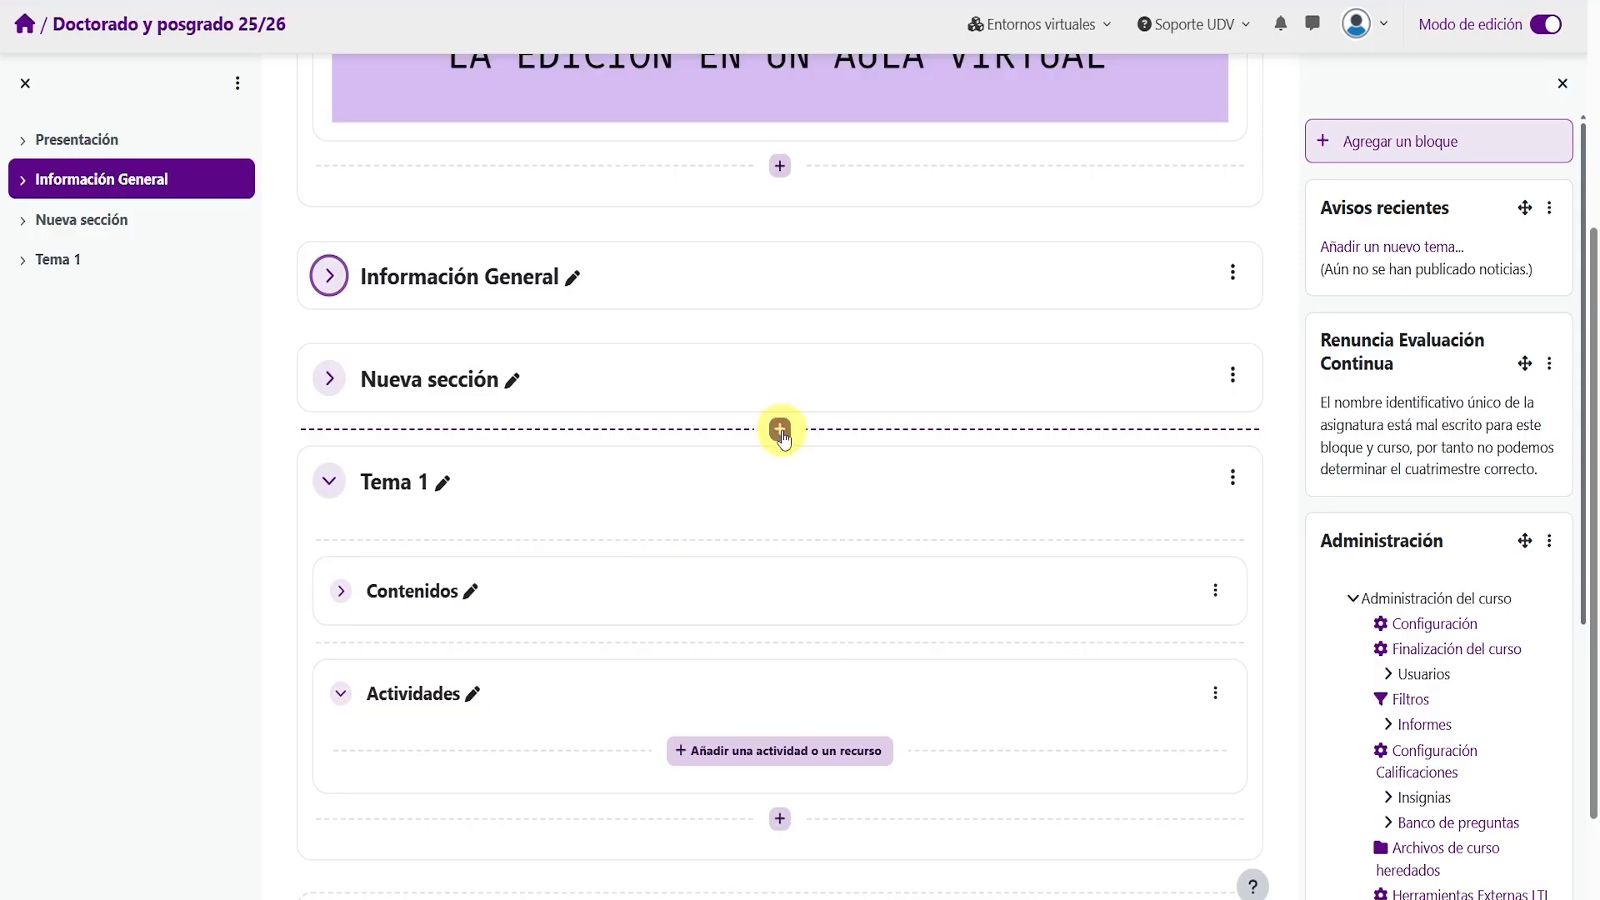
pyautogui.click(780, 430)
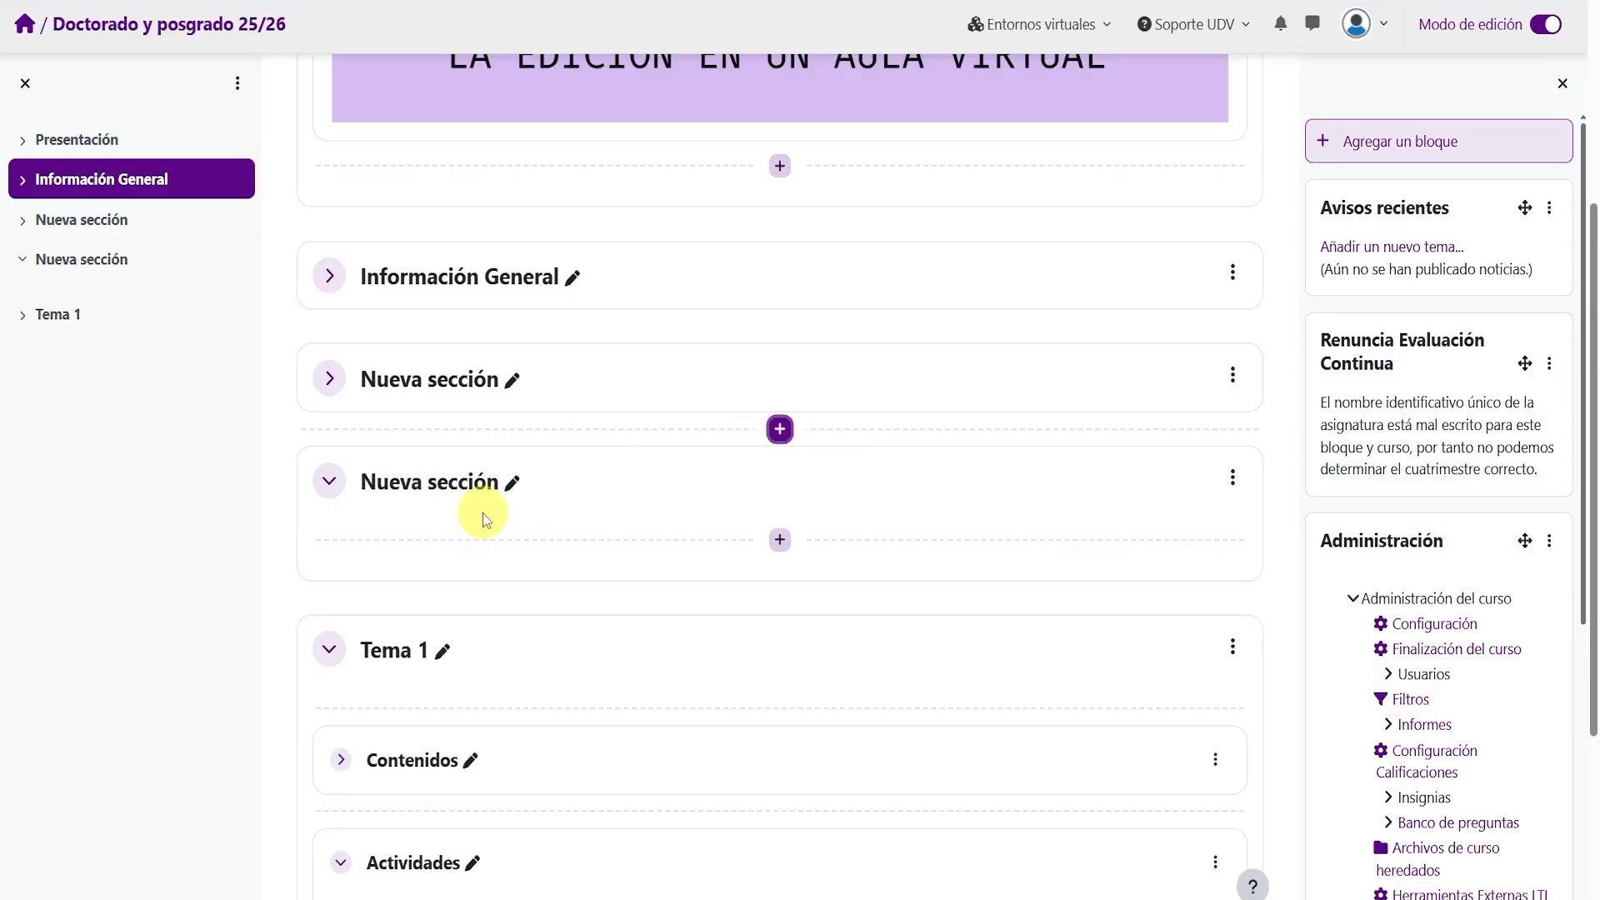
# - Check the bulk actions available with Información General and the other sections selected, and leave bulk editing without applying any
pyautogui.scroll(4, 937, 445)
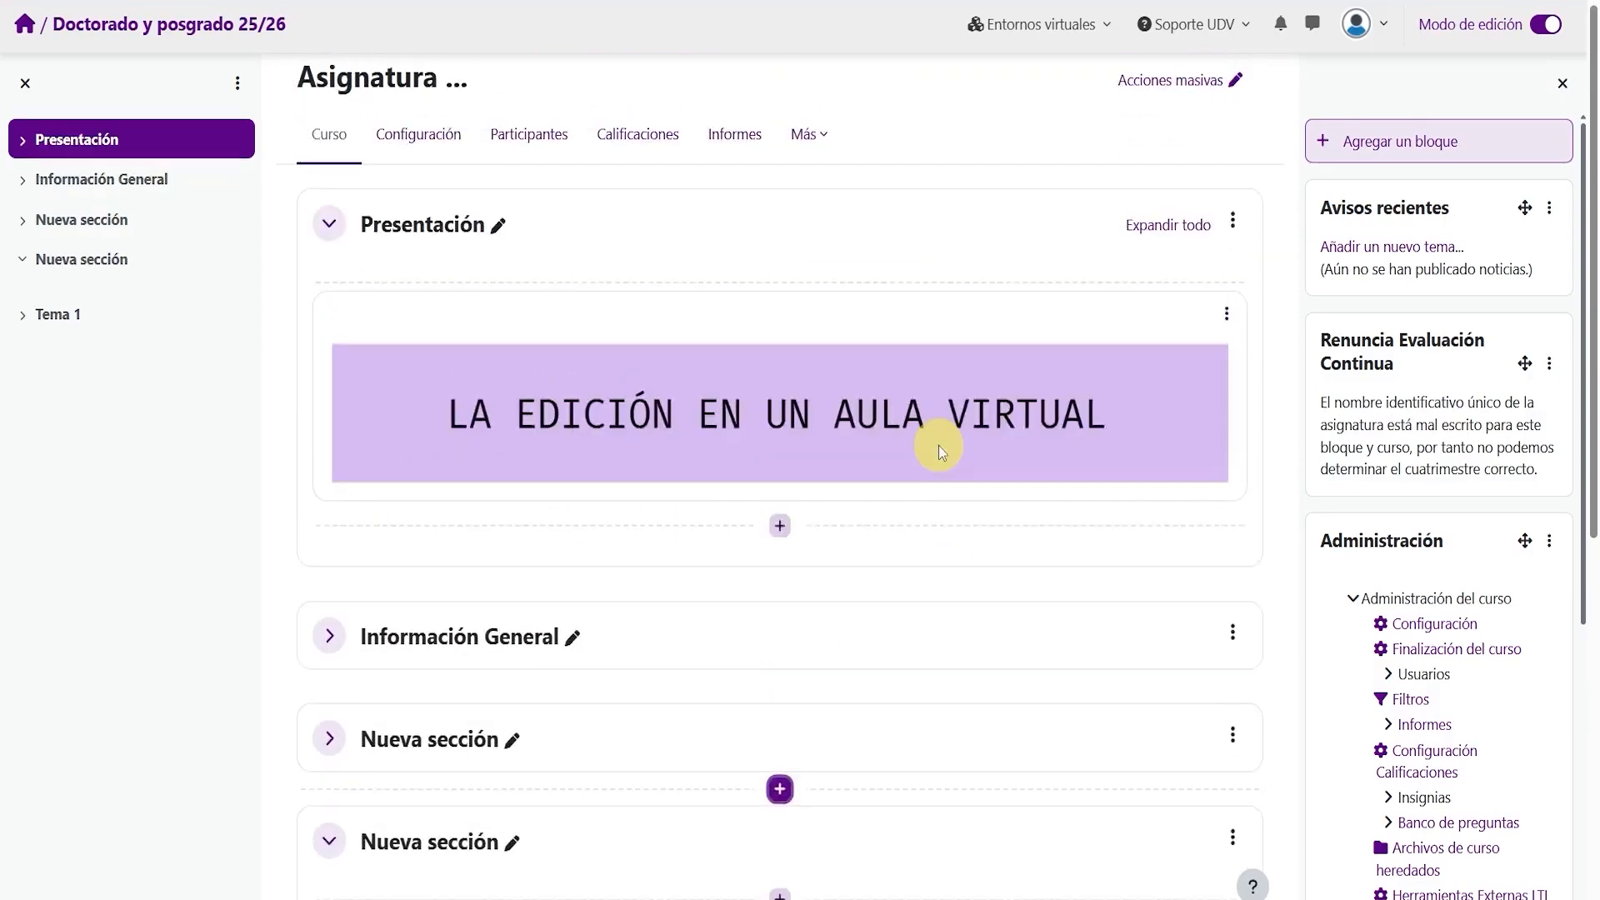
pyautogui.scroll(1, 1125, 242)
pyautogui.click(1166, 130)
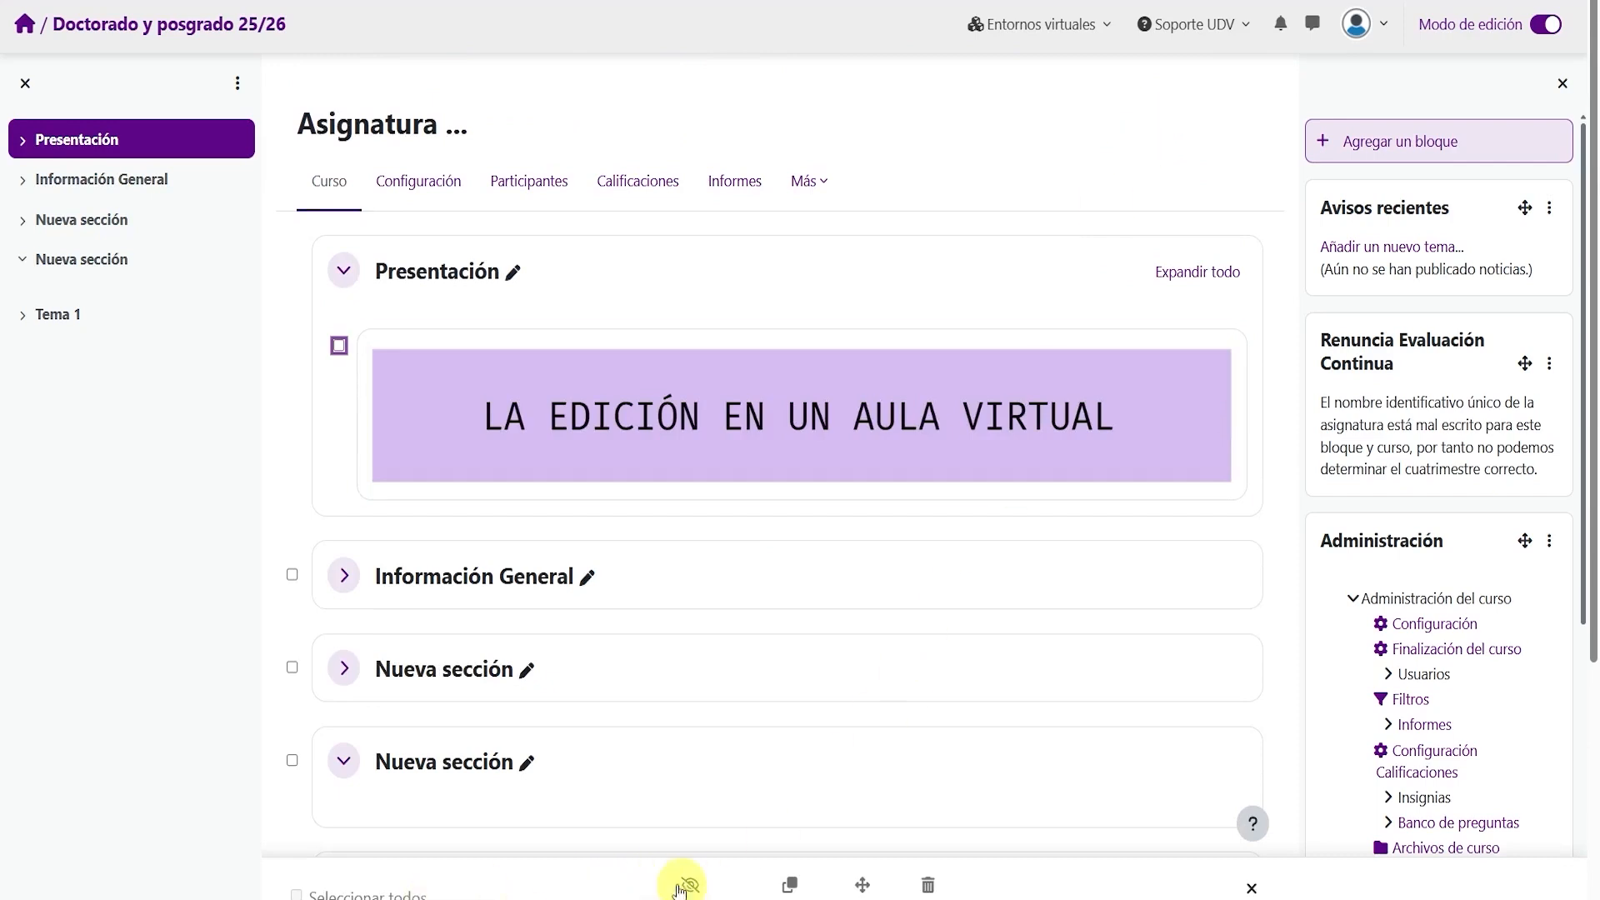
pyautogui.click(292, 575)
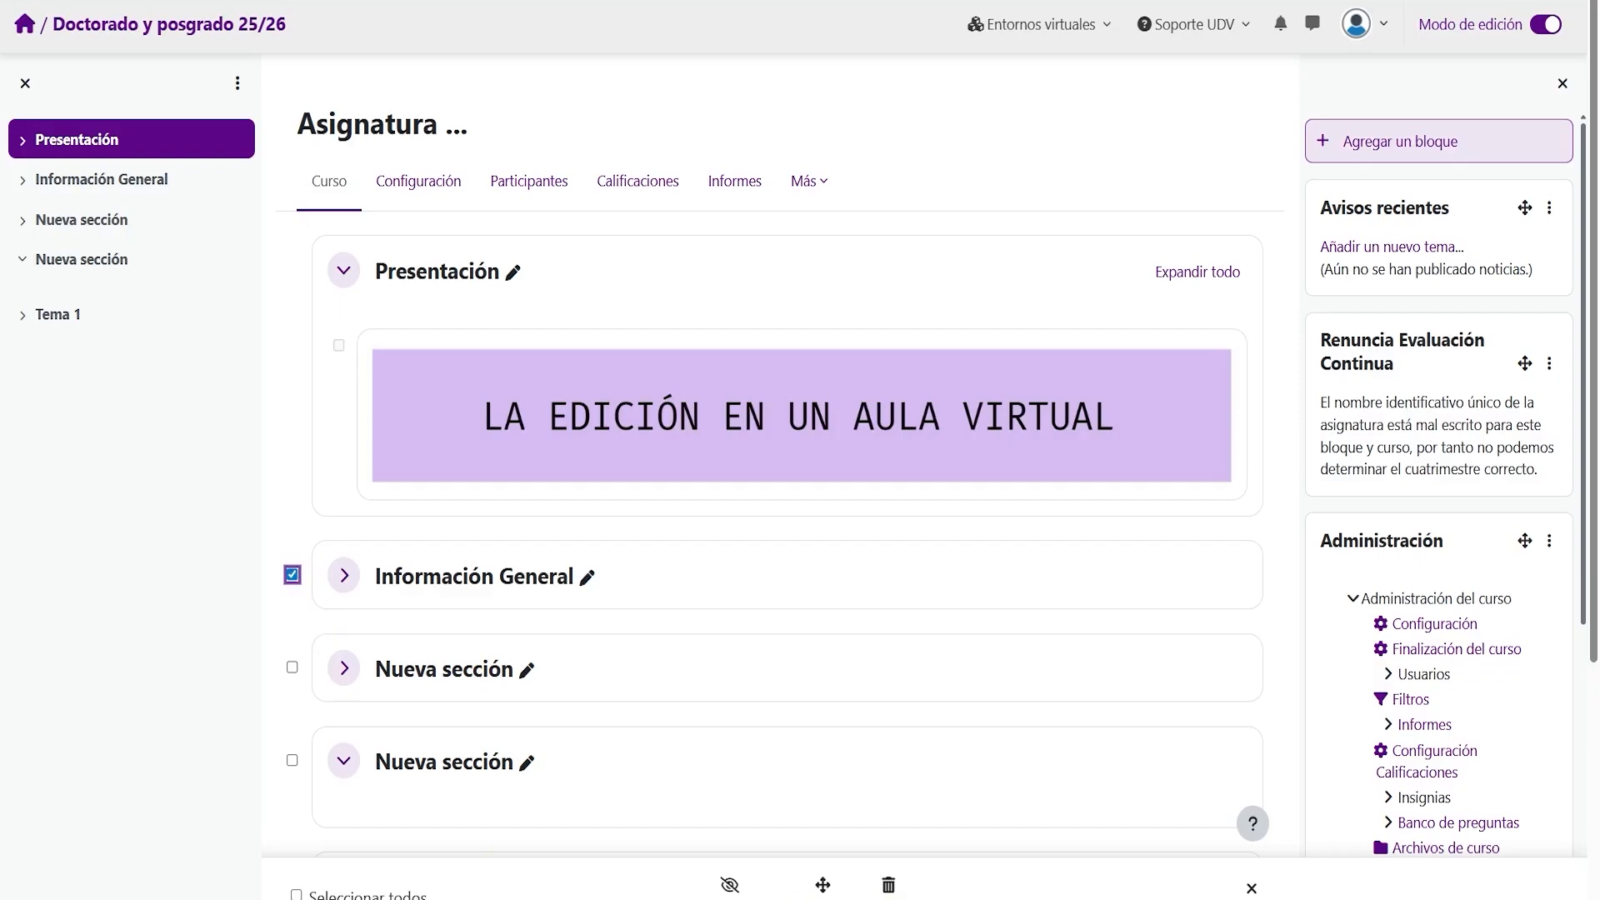
pyautogui.click(292, 666)
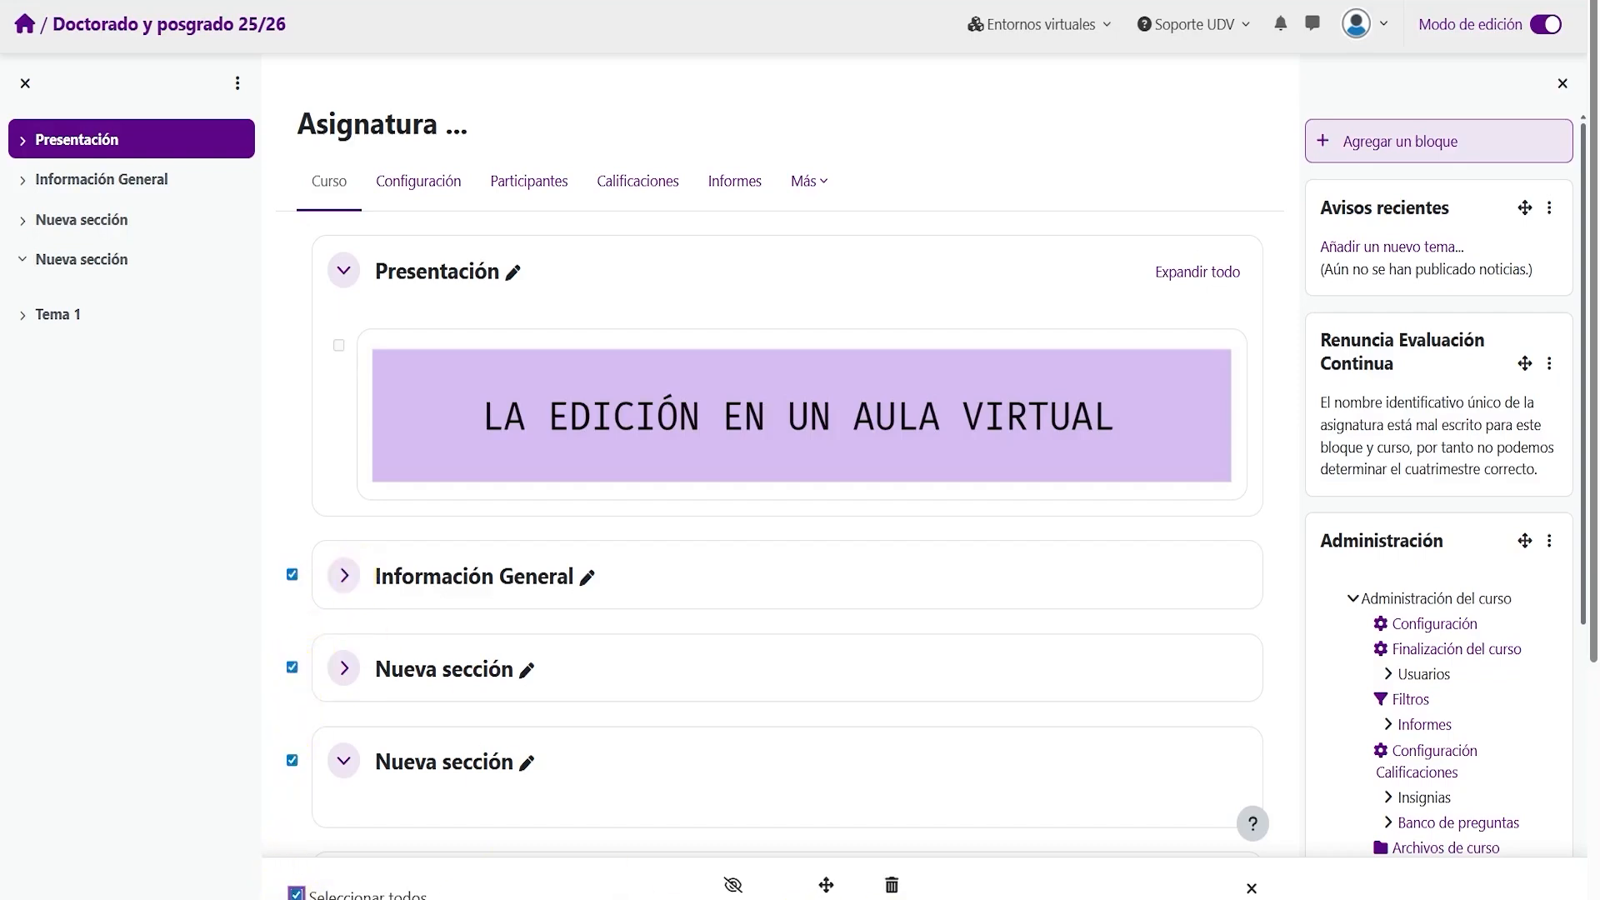
pyautogui.click(1252, 888)
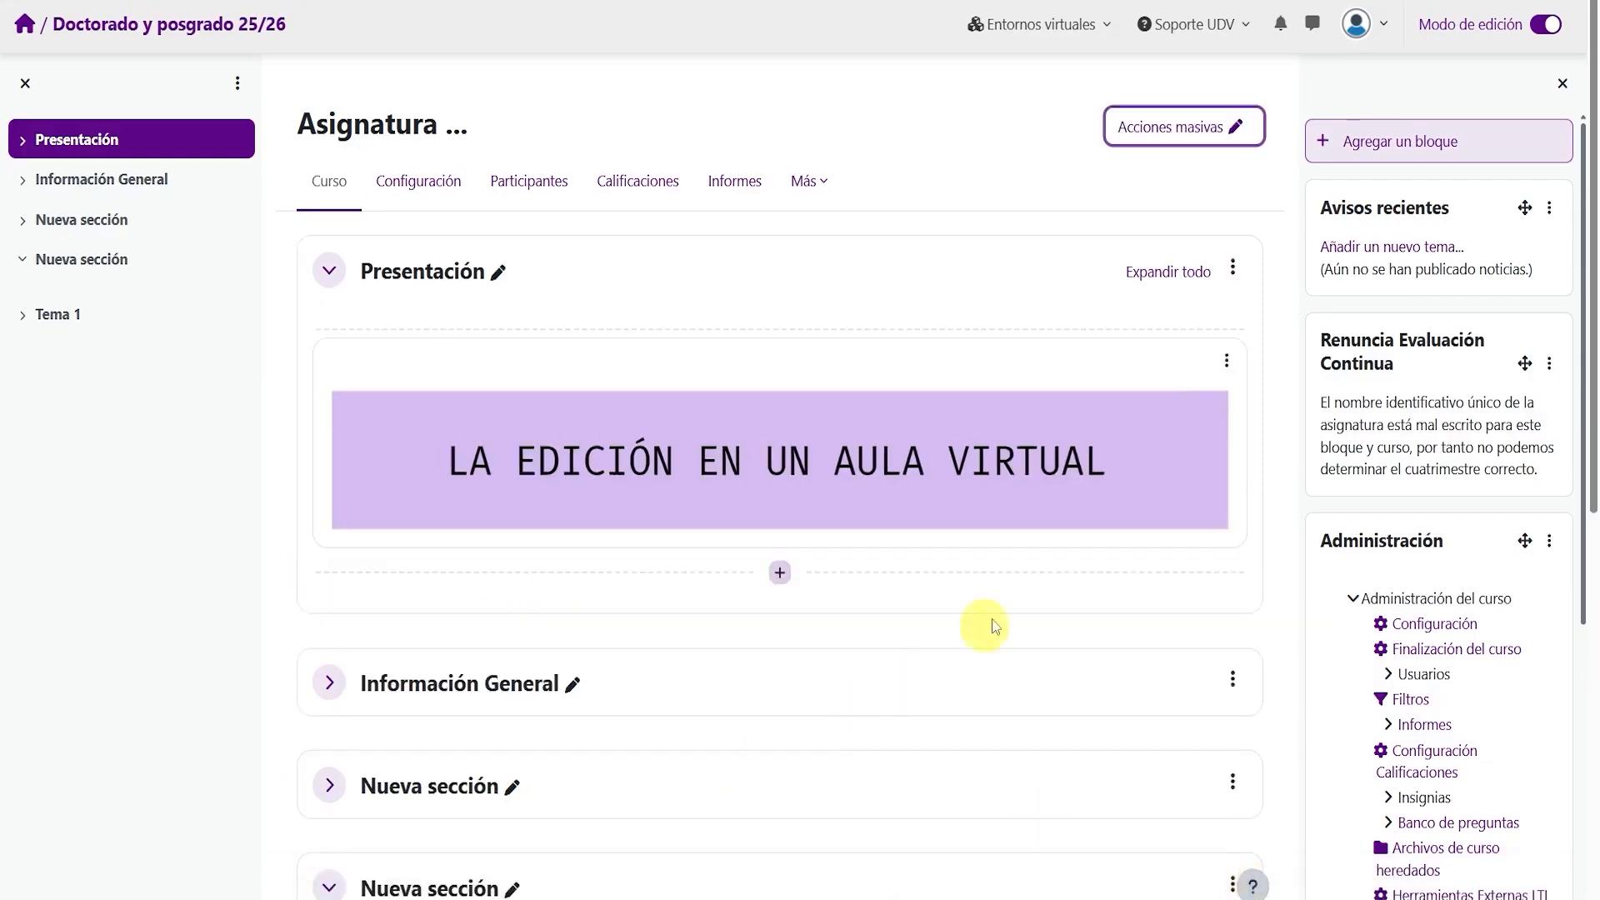
# - Check the actions for the Avisos recientes block and browse the blocks that can be added to the course
pyautogui.scroll(-2, 831, 678)
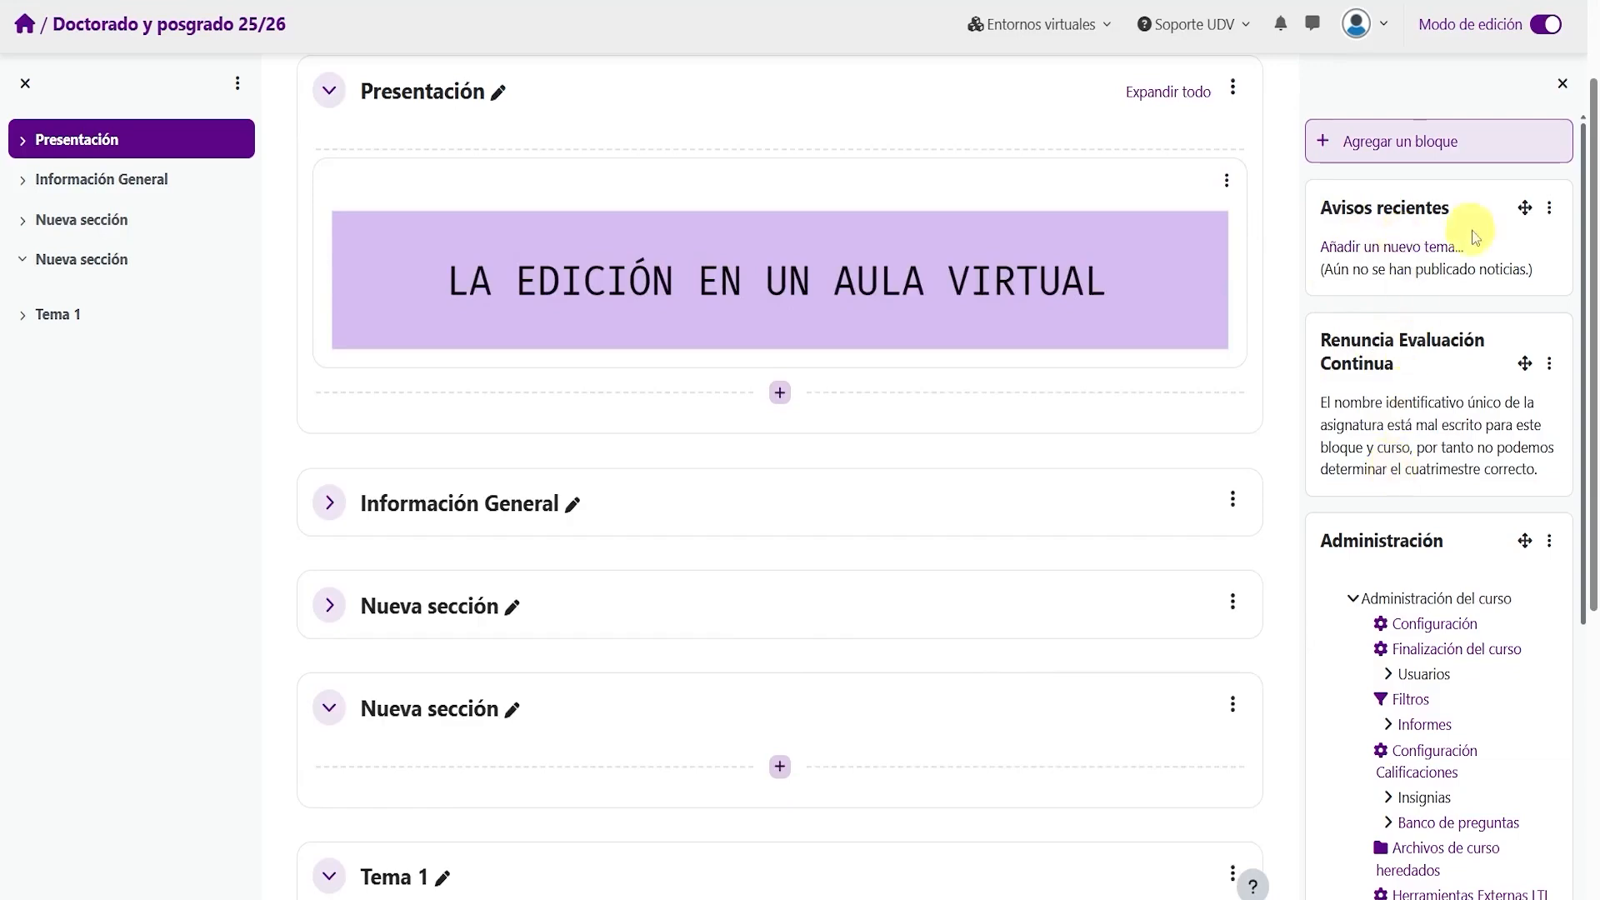
pyautogui.click(1549, 213)
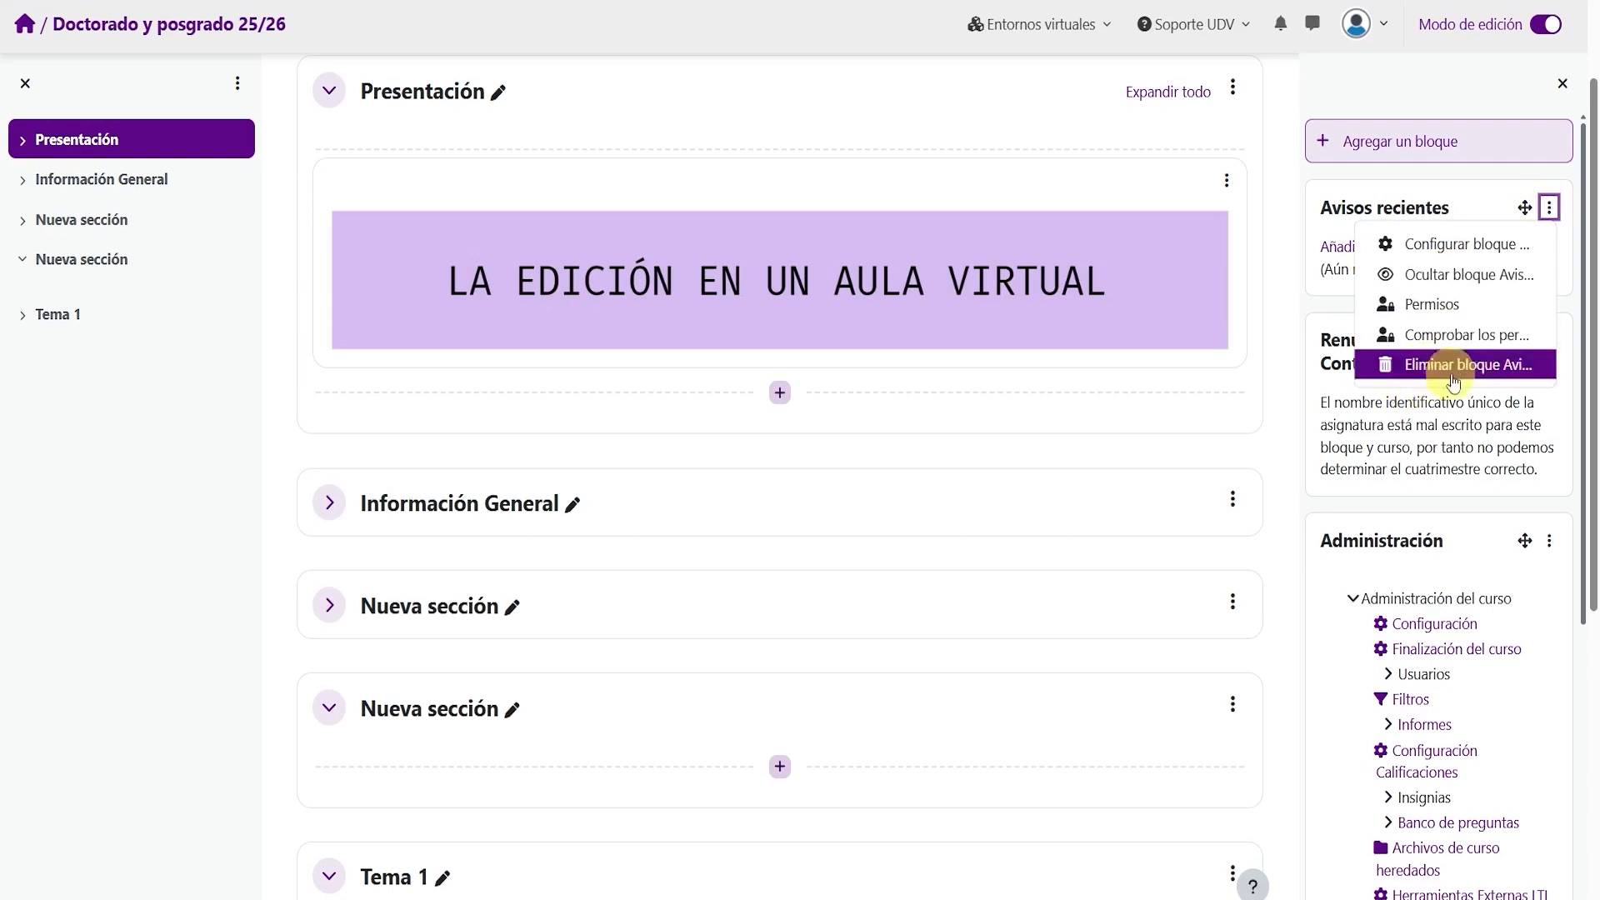
pyautogui.click(1551, 212)
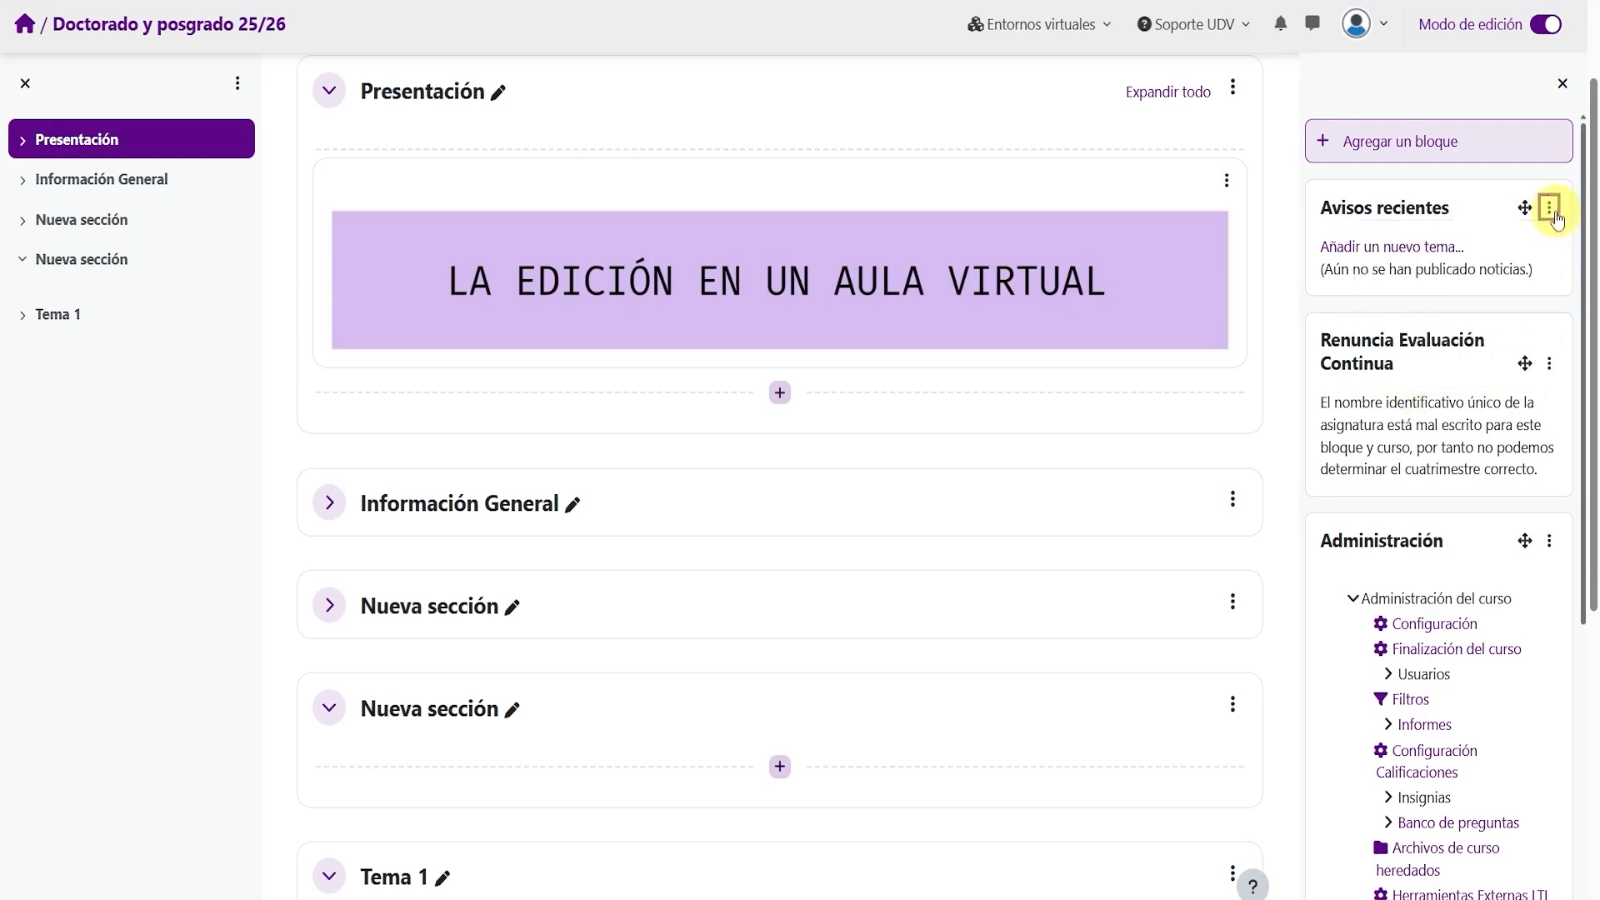
pyautogui.click(1389, 143)
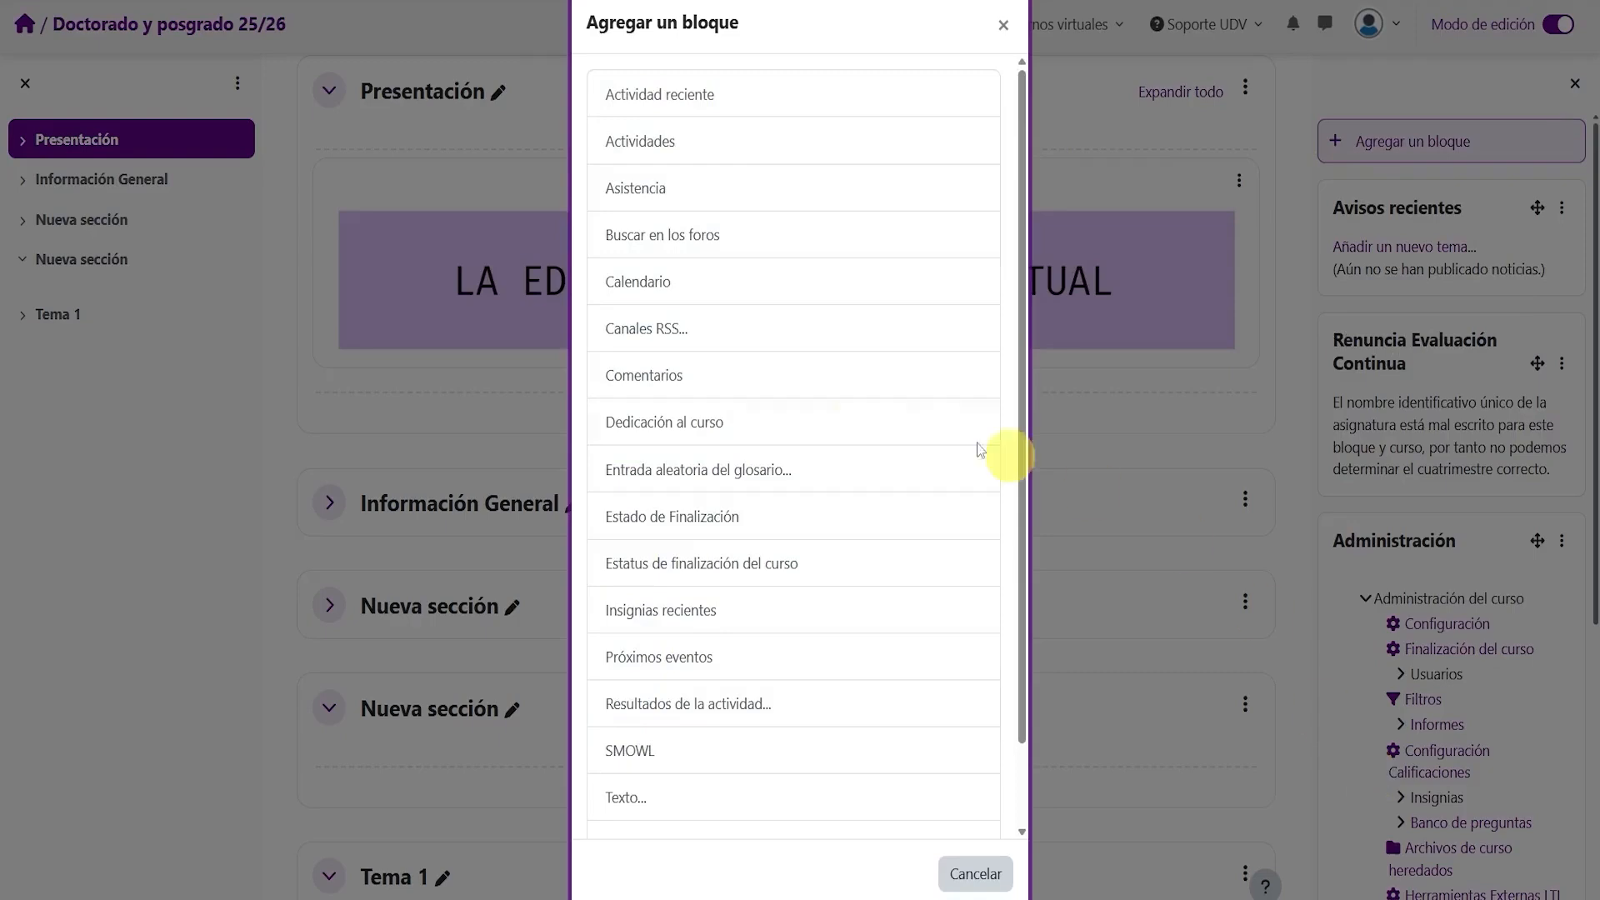
pyautogui.click(1003, 25)
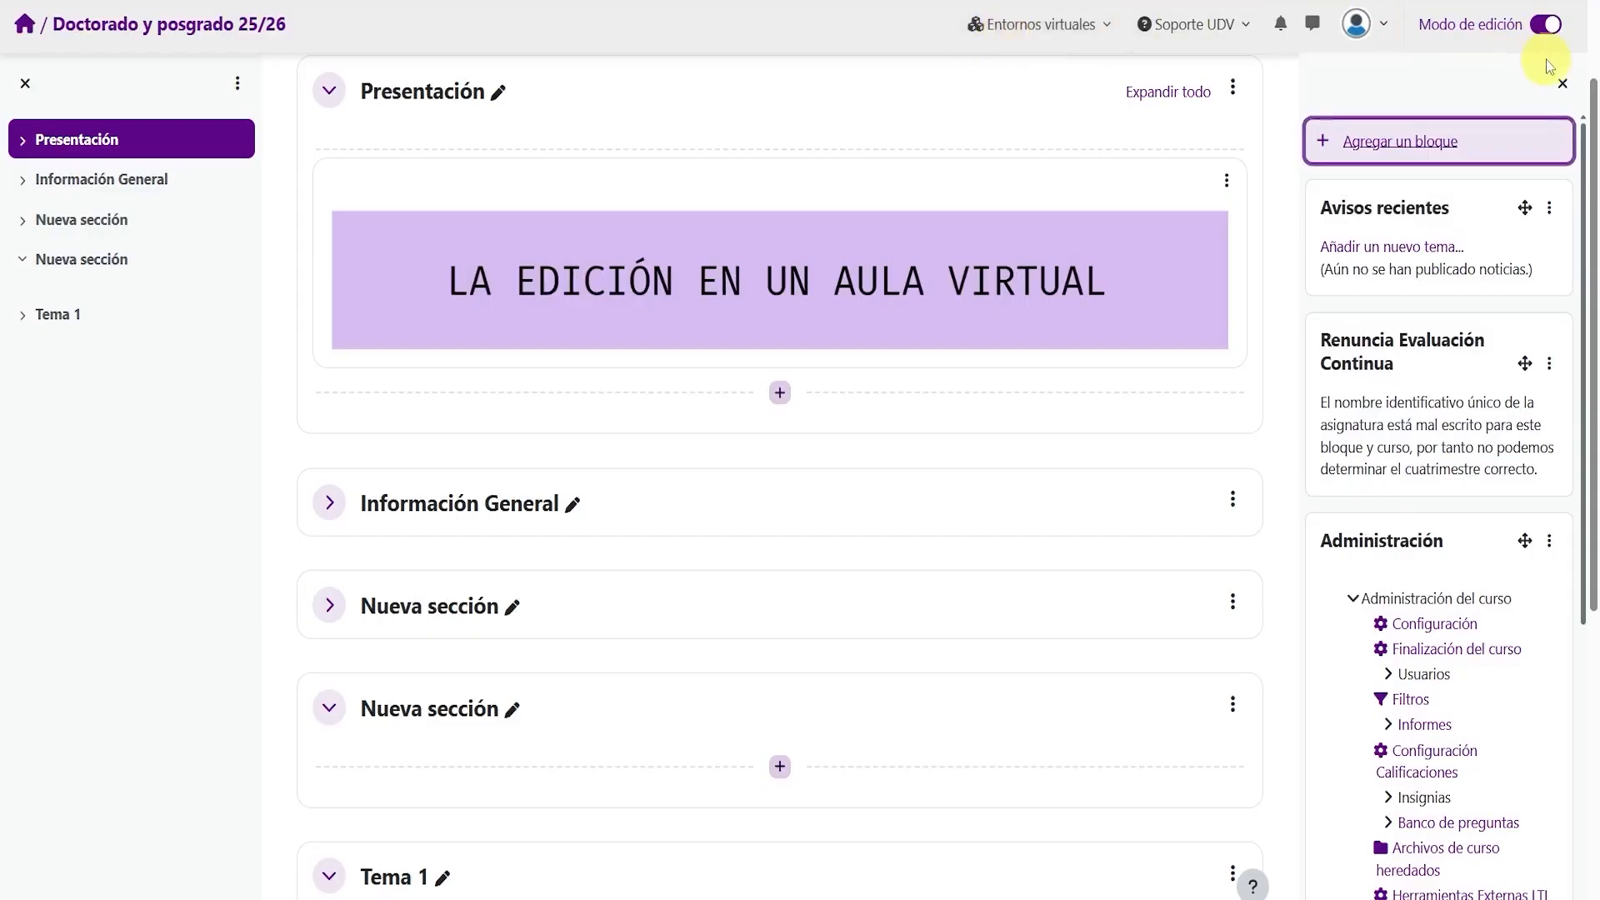
# - Hide the course's blocks drawer, and close and reopen the course index
pyautogui.click(1562, 84)
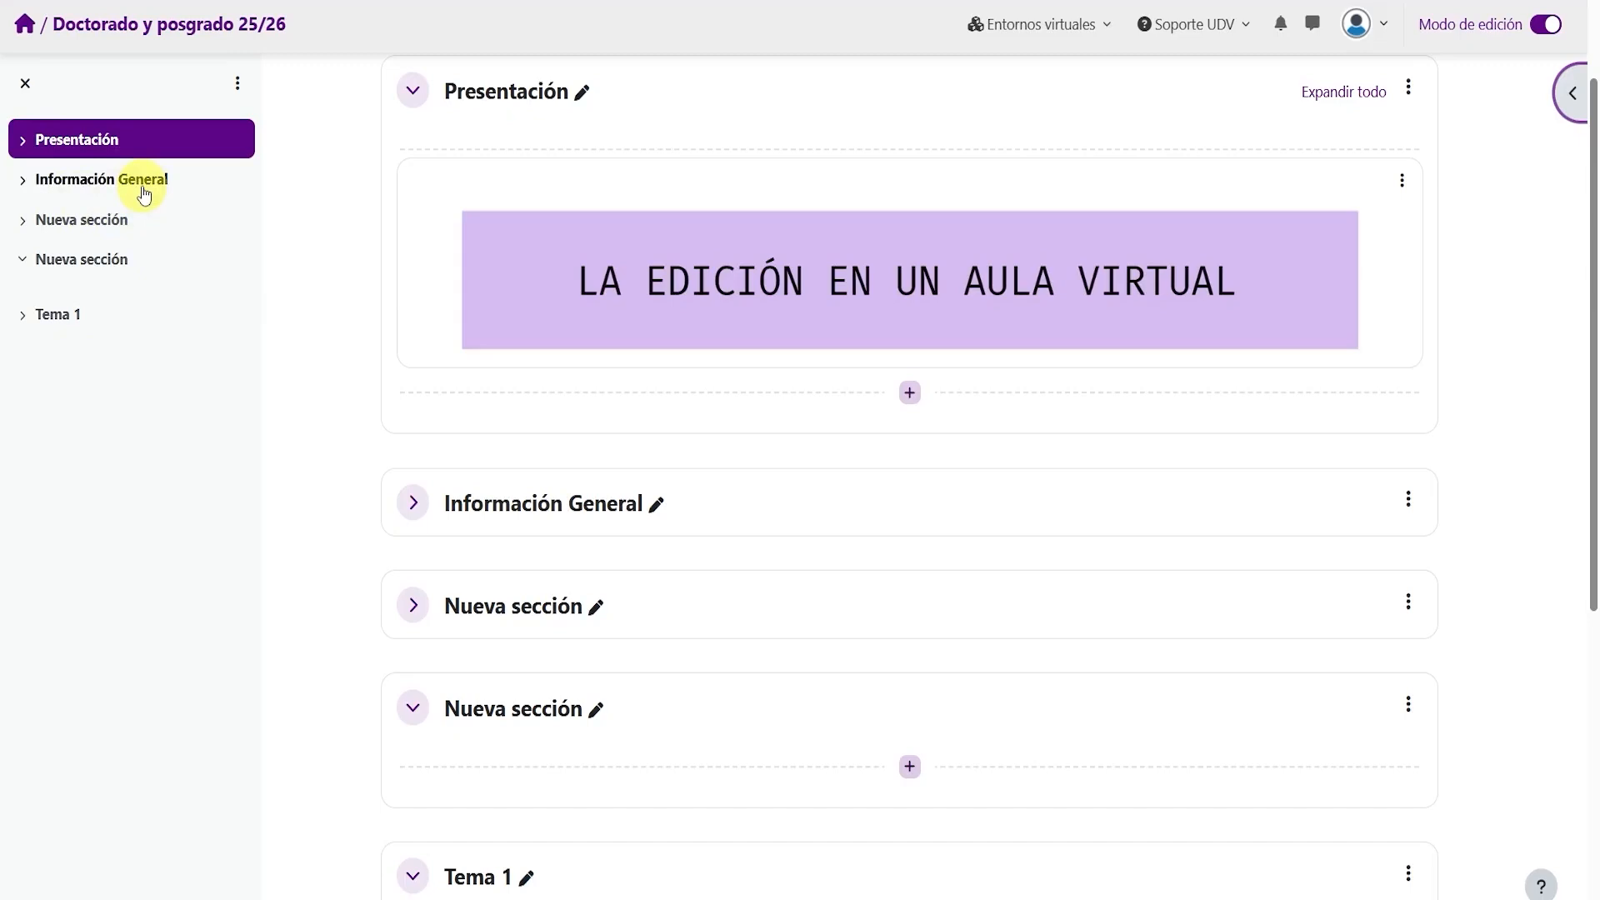
pyautogui.click(25, 87)
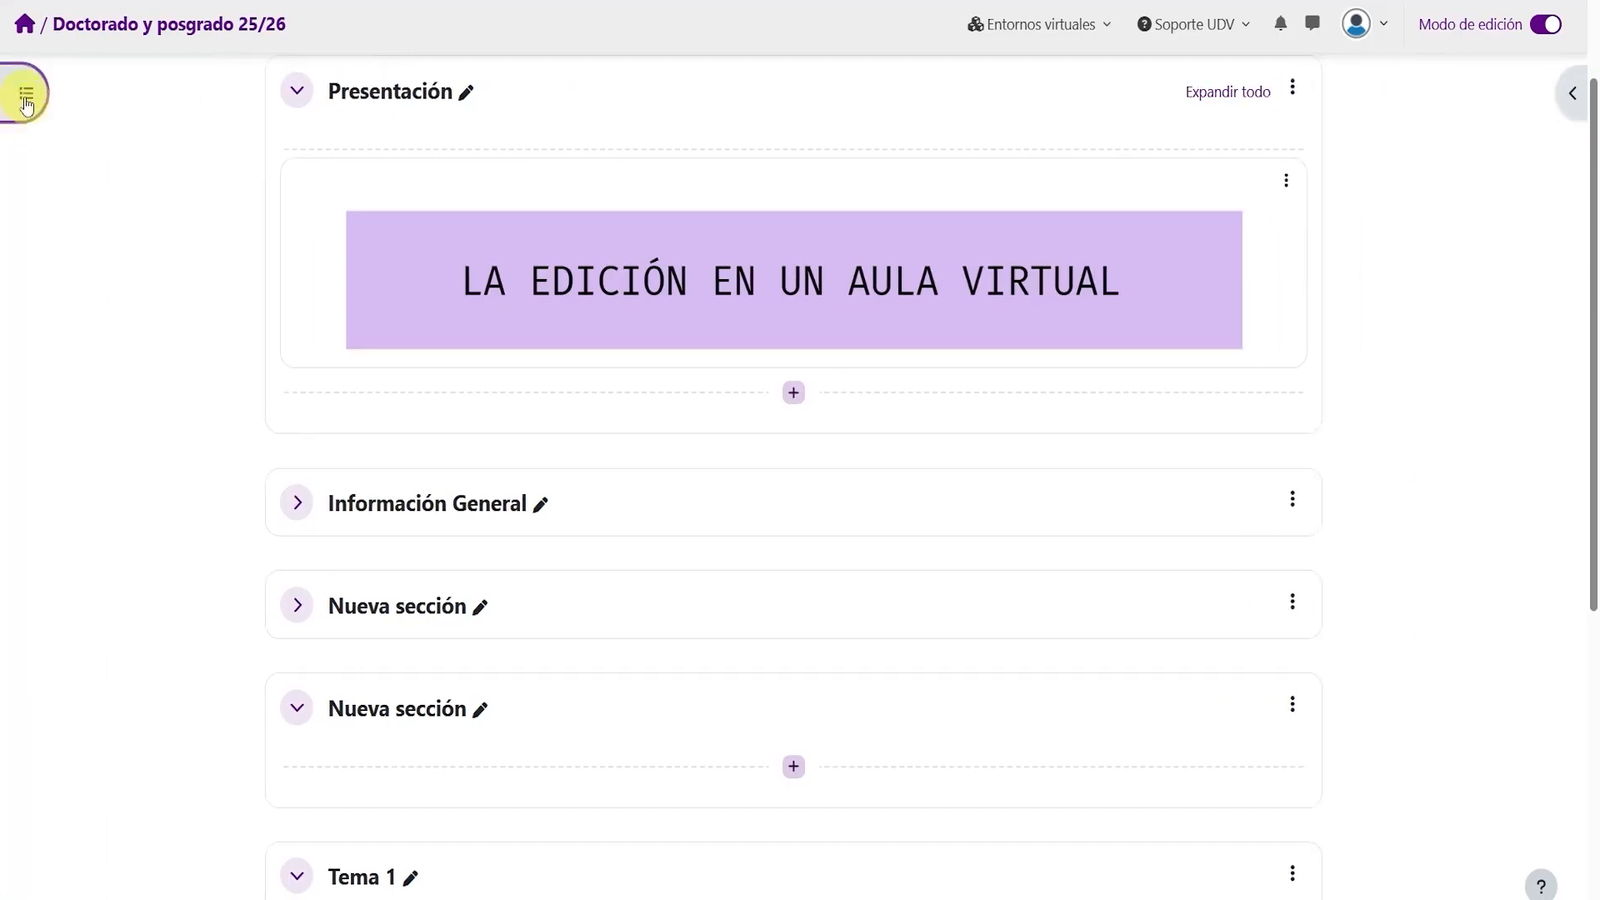
pyautogui.click(26, 95)
# - Expand every entry in the course index and collapse them all again
pyautogui.click(235, 83)
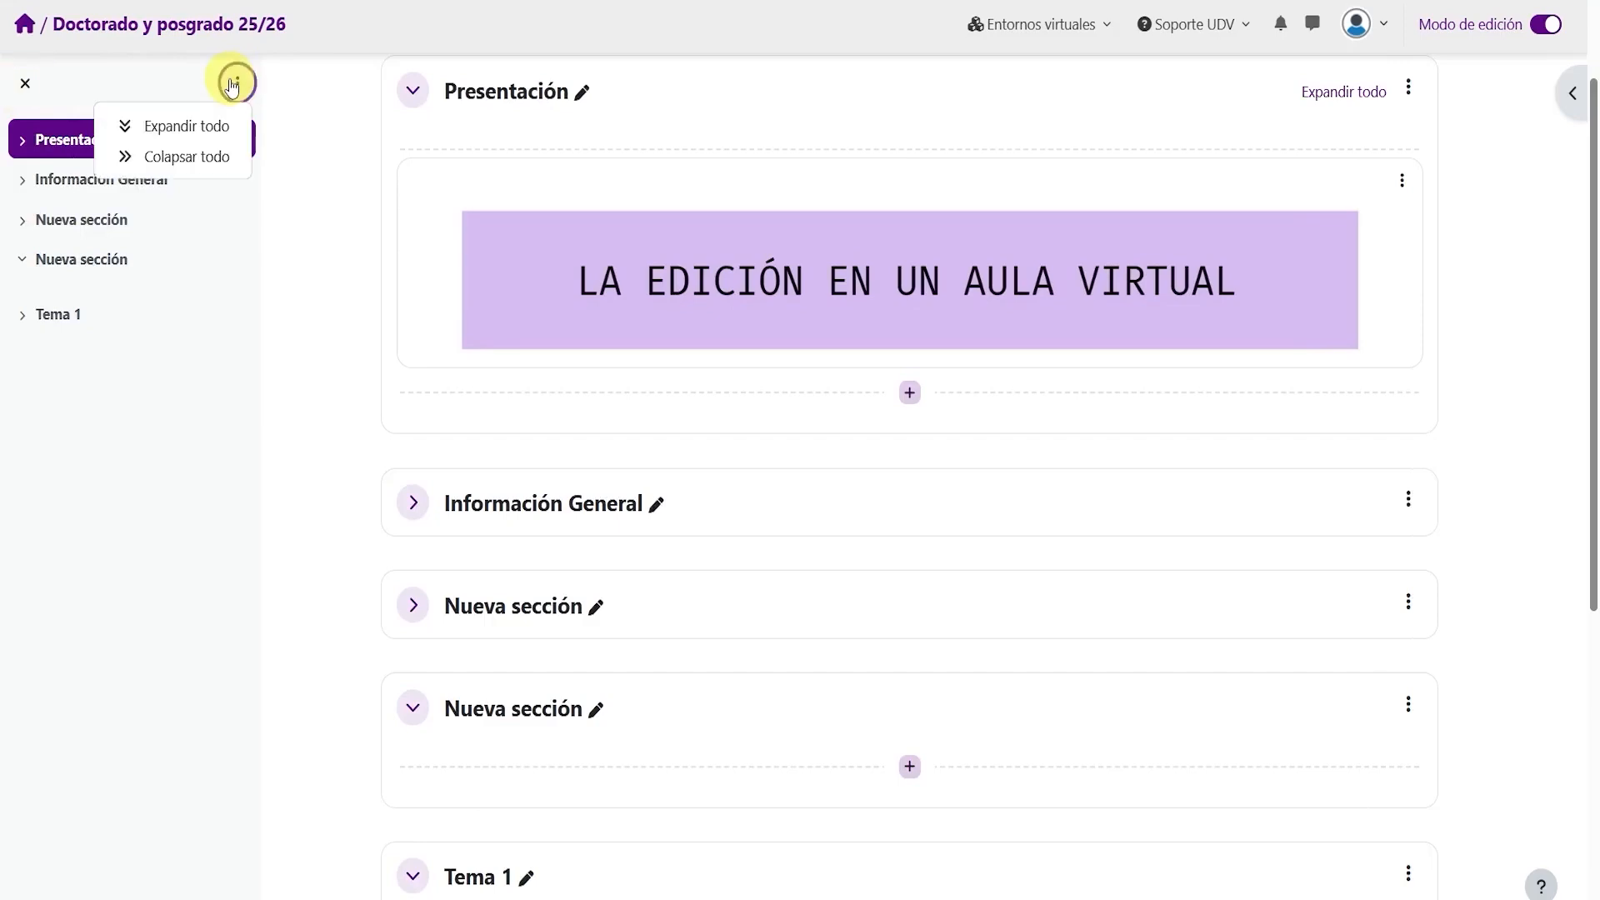
pyautogui.click(200, 127)
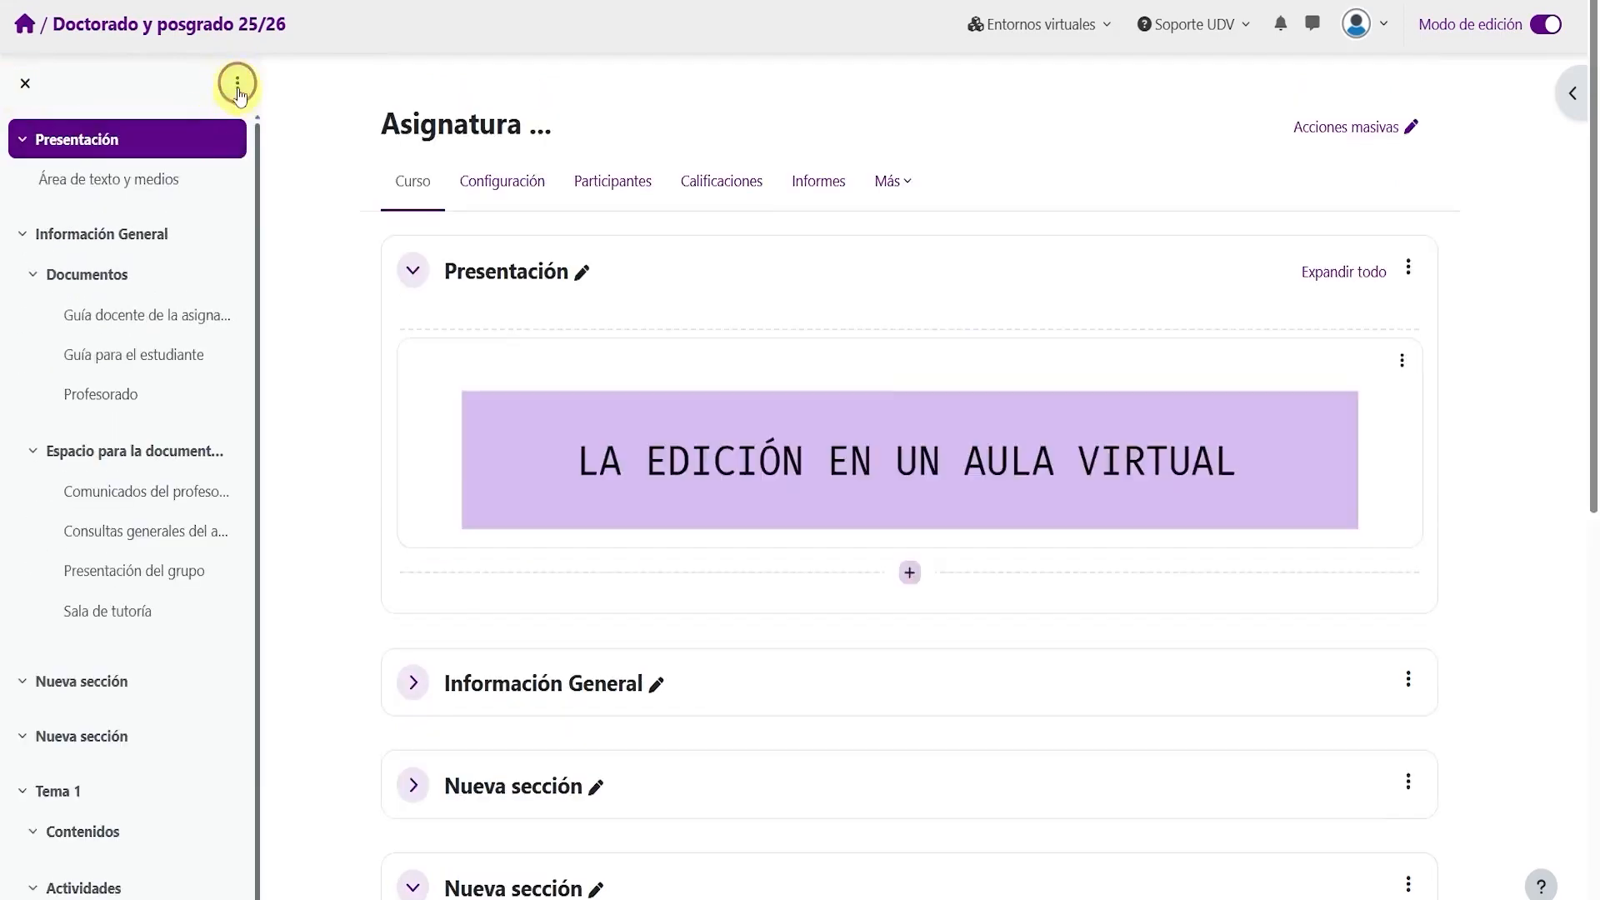
pyautogui.click(236, 82)
pyautogui.click(197, 150)
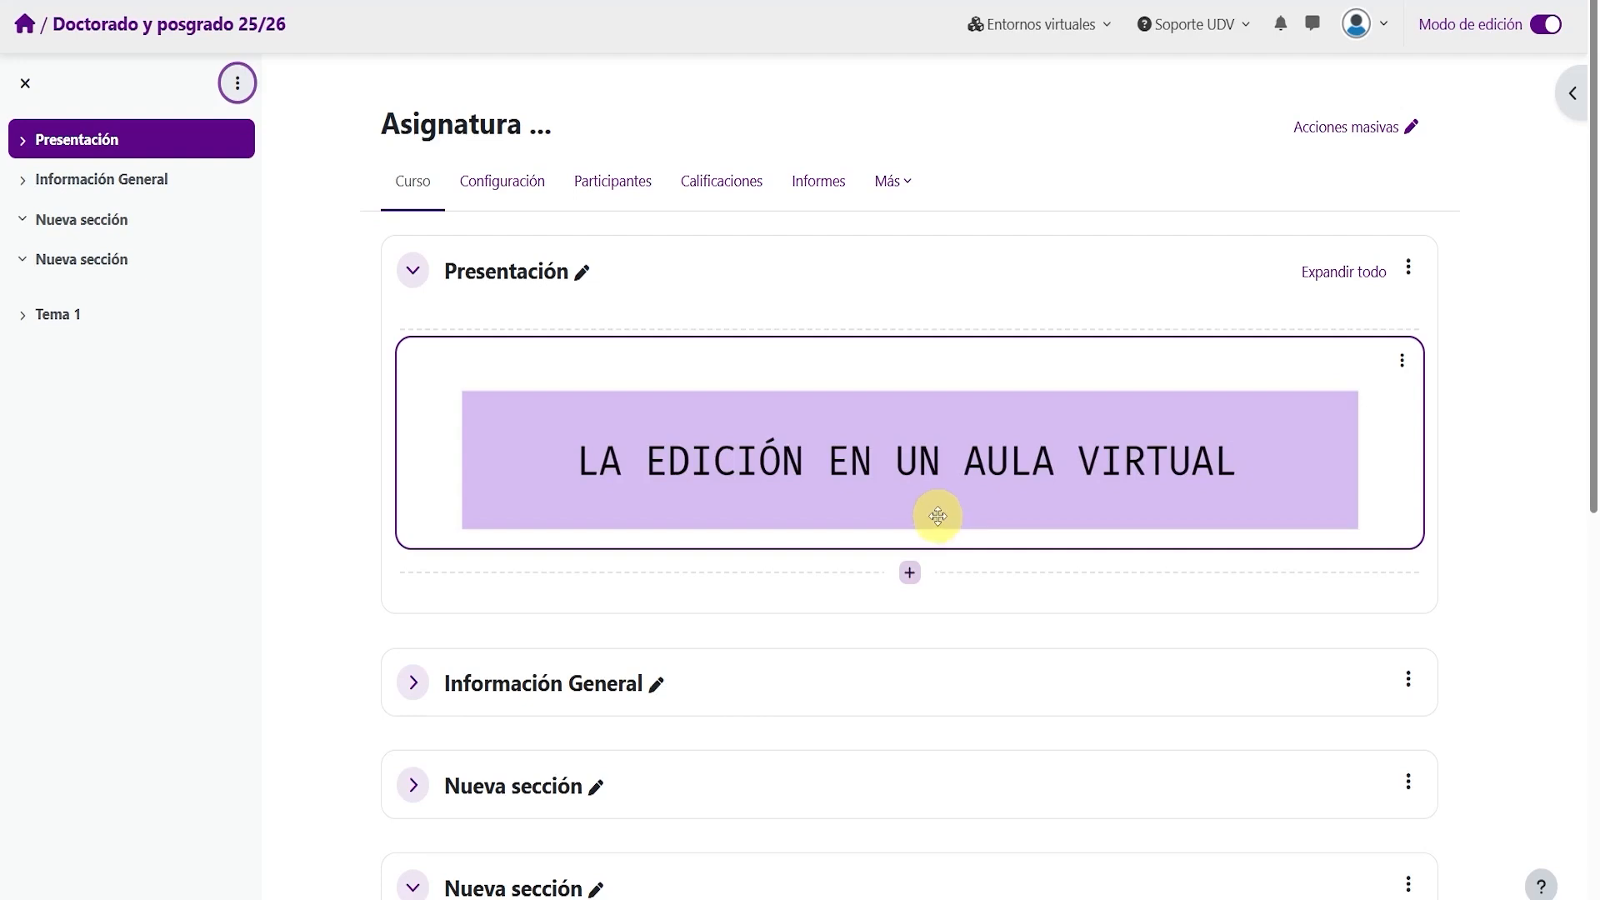
# - Check the help resources offered under Soporte UDV and the options in the user account menu
pyautogui.click(1246, 35)
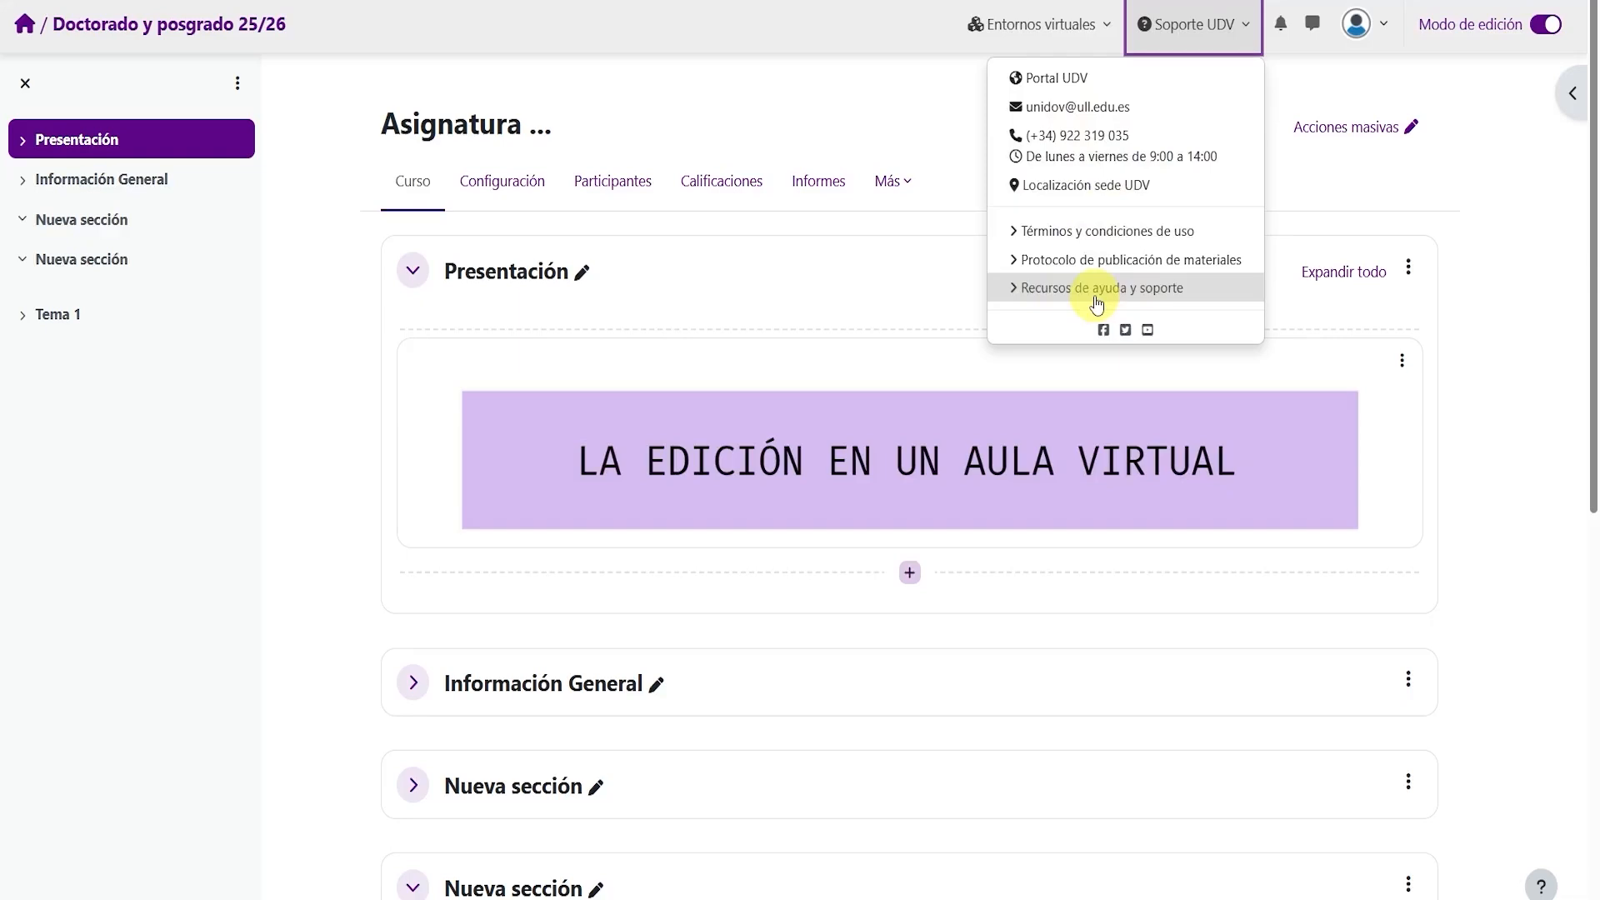
pyautogui.click(1251, 38)
pyautogui.click(1358, 38)
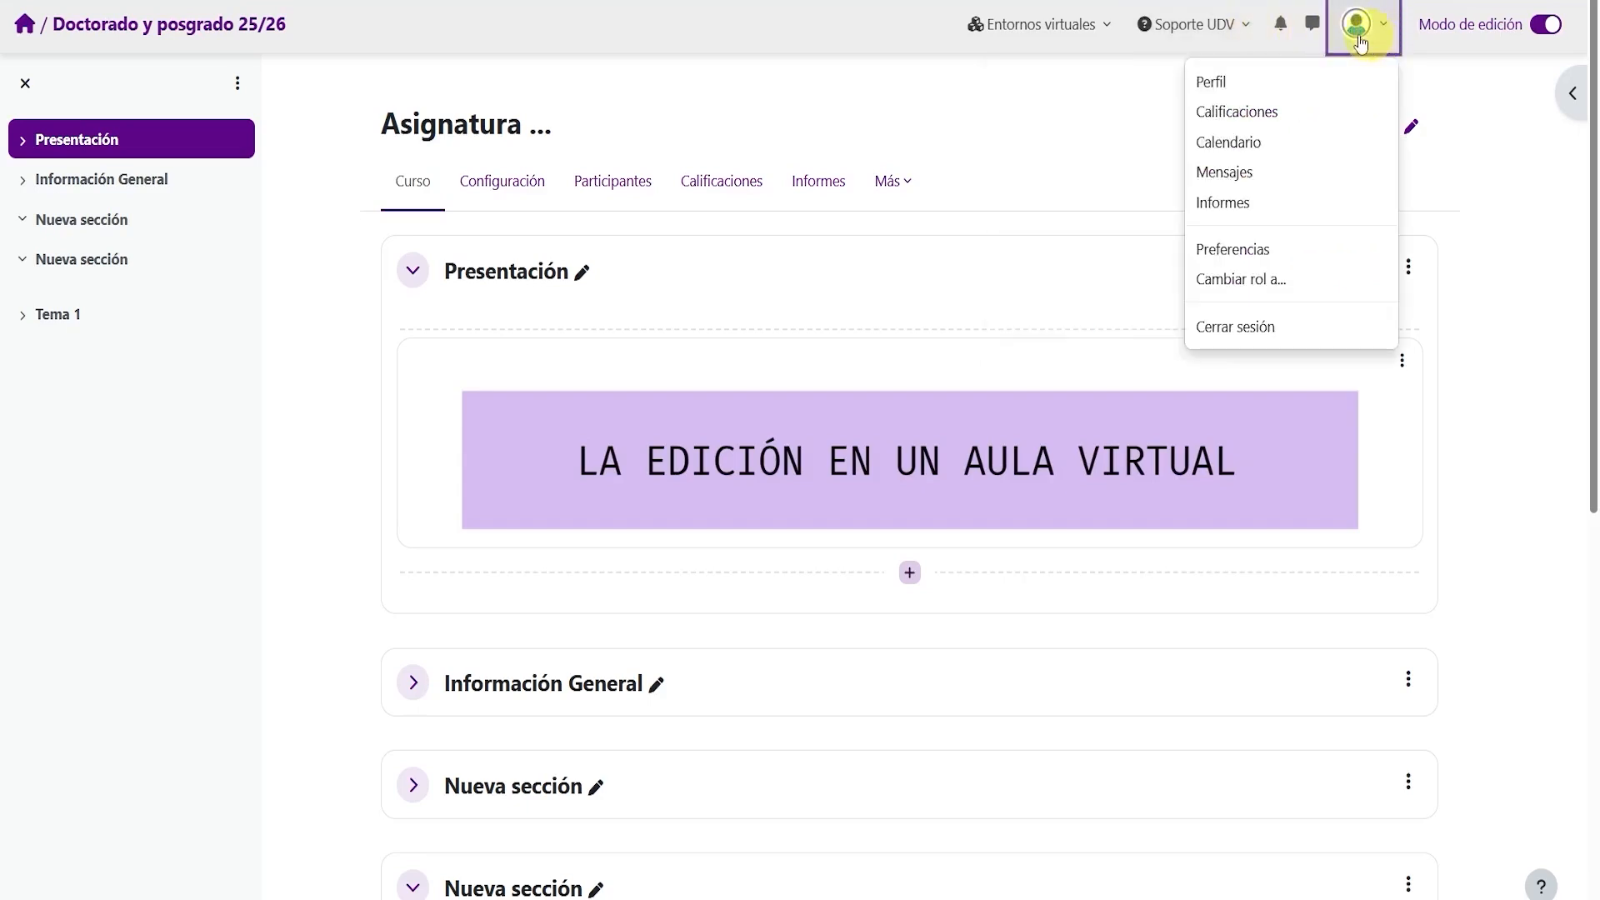